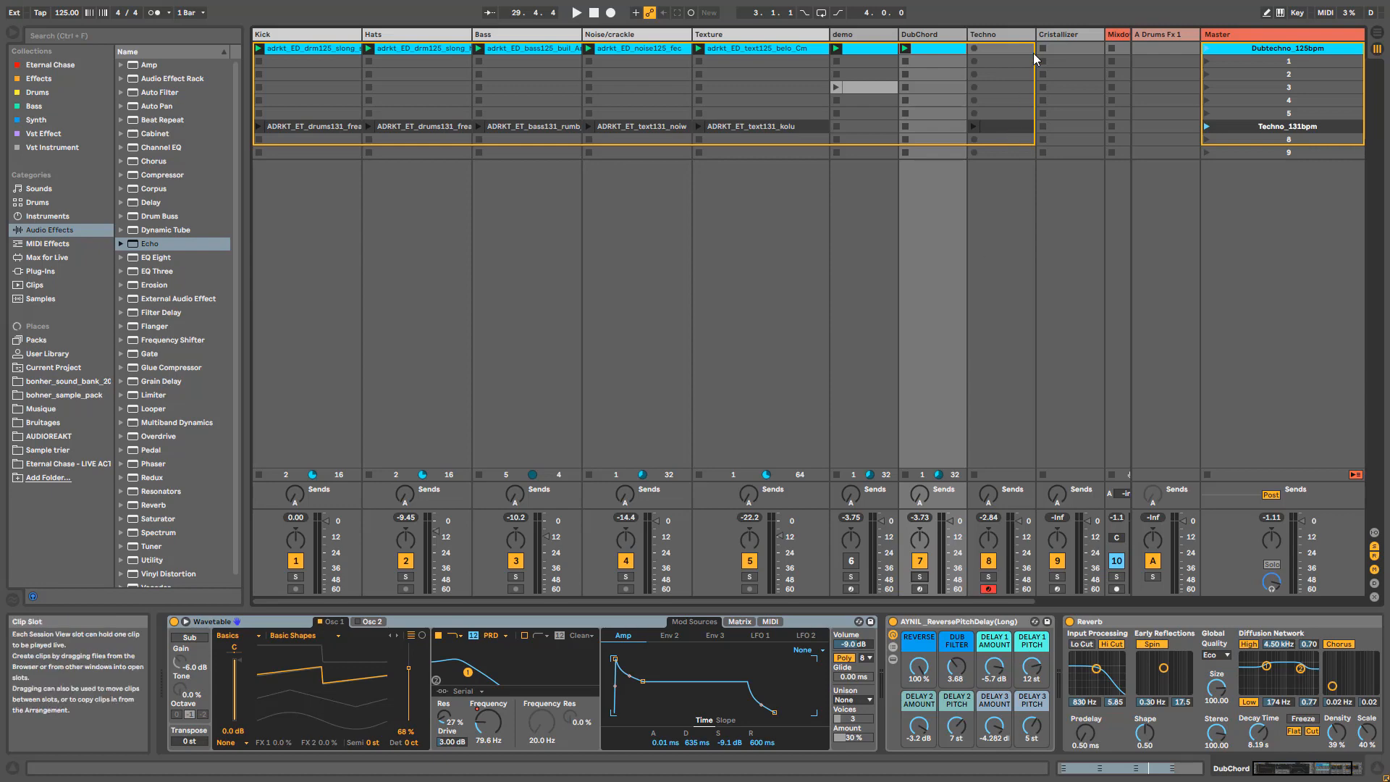
- Open the Crystallizer plug-in window on the Cristallizer track to view its controls, and close it again
{"action": "left_click", "coordinate": [1053, 37]}
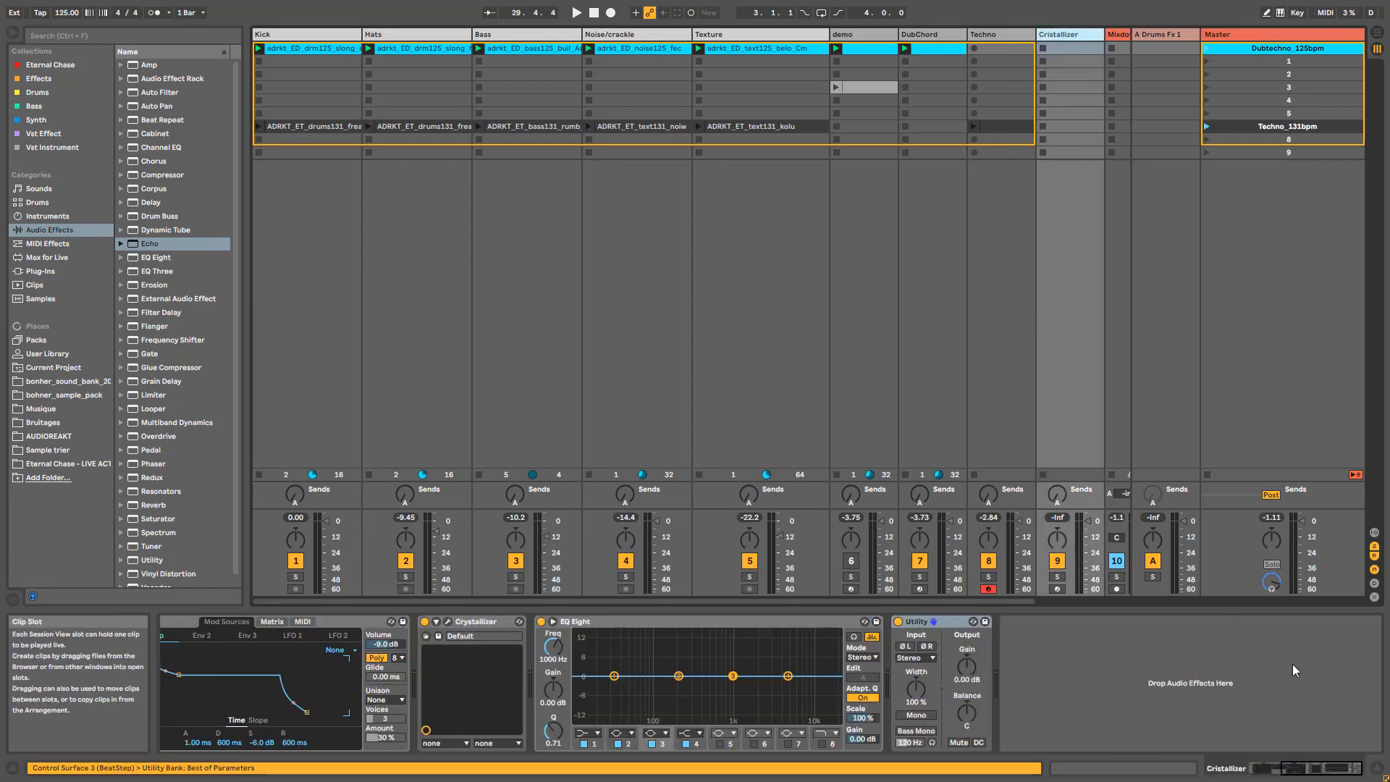
{"action": "left_click_drag", "start_coordinate": [1312, 768], "coordinate": [1295, 768]}
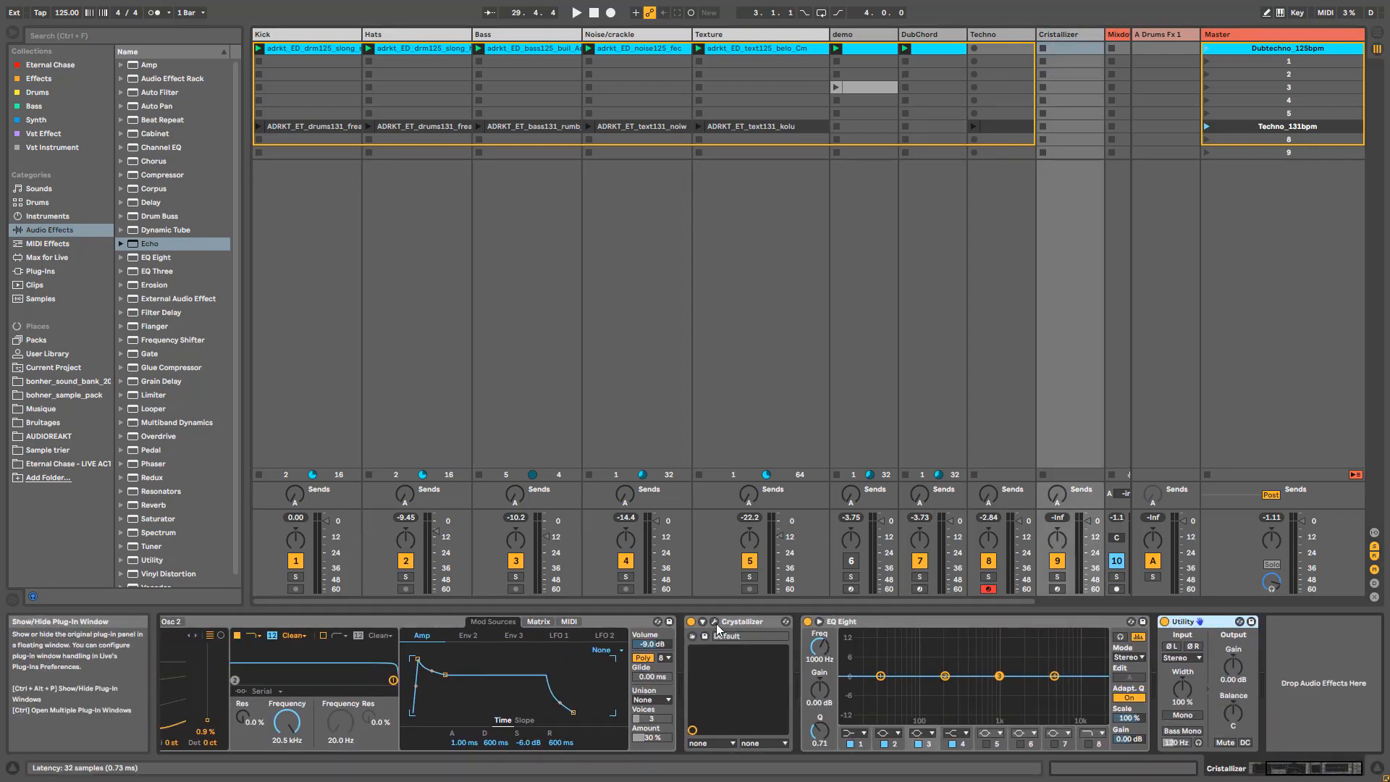
{"action": "left_click", "coordinate": [714, 622]}
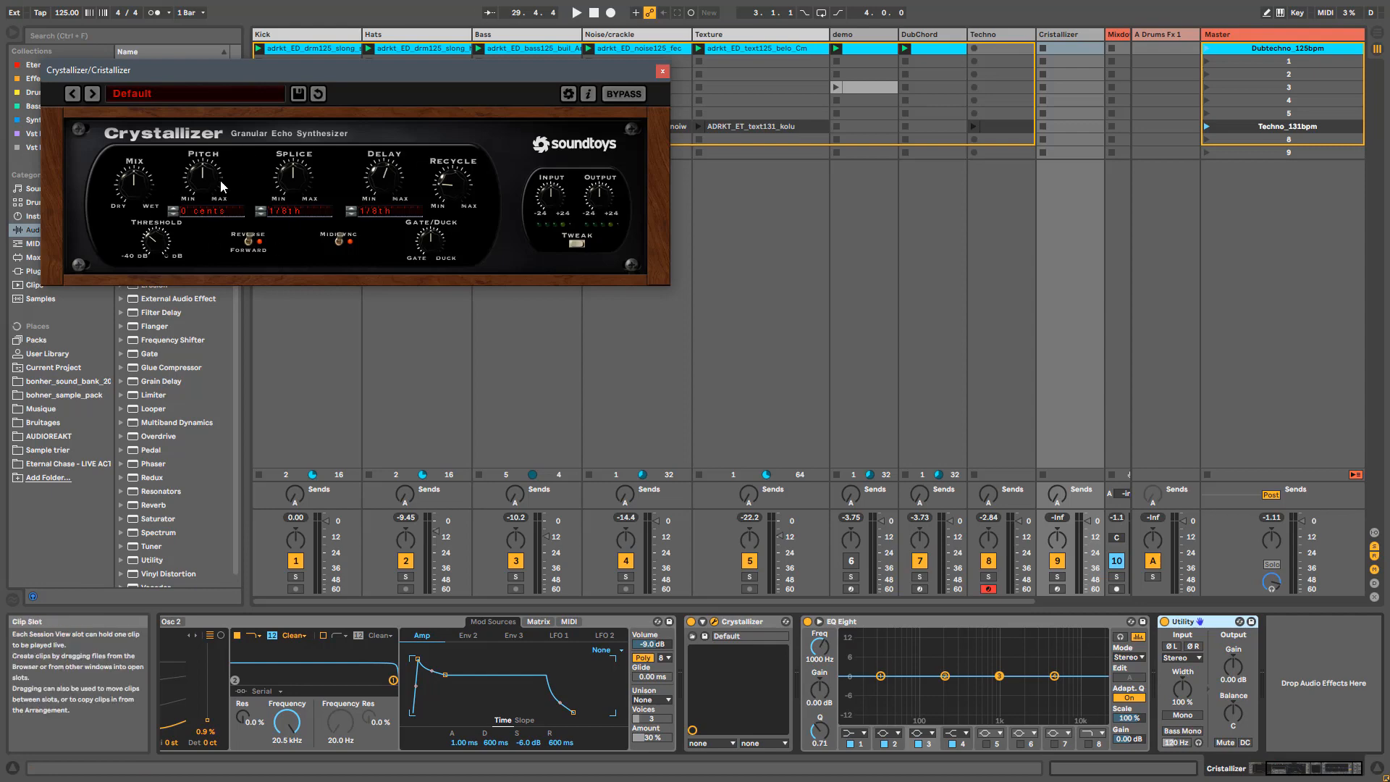
{"action": "left_click", "coordinate": [662, 71]}
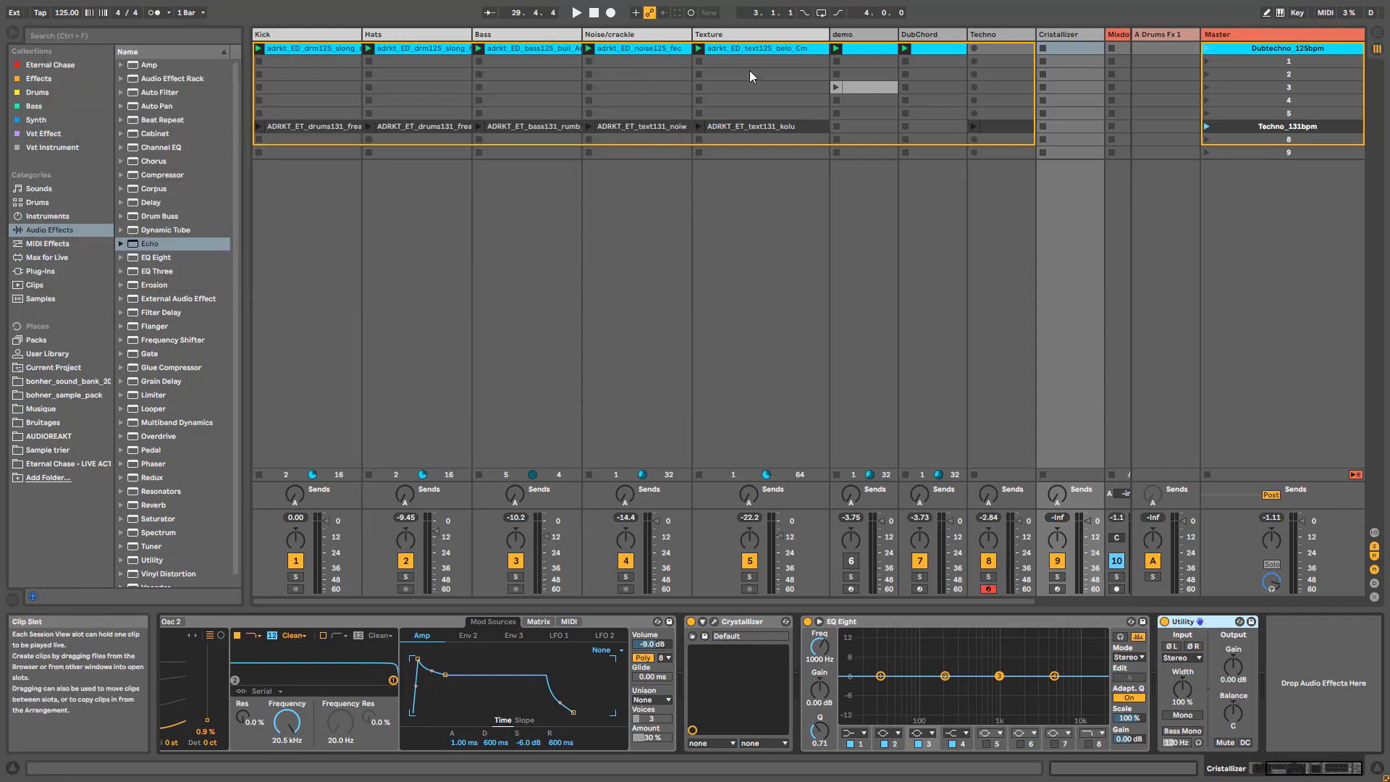
- Solo the DubChord track and play it, comparing the sound with its ReversePitchDelay(Long) rack bypassed and active
{"action": "left_click", "coordinate": [932, 34]}
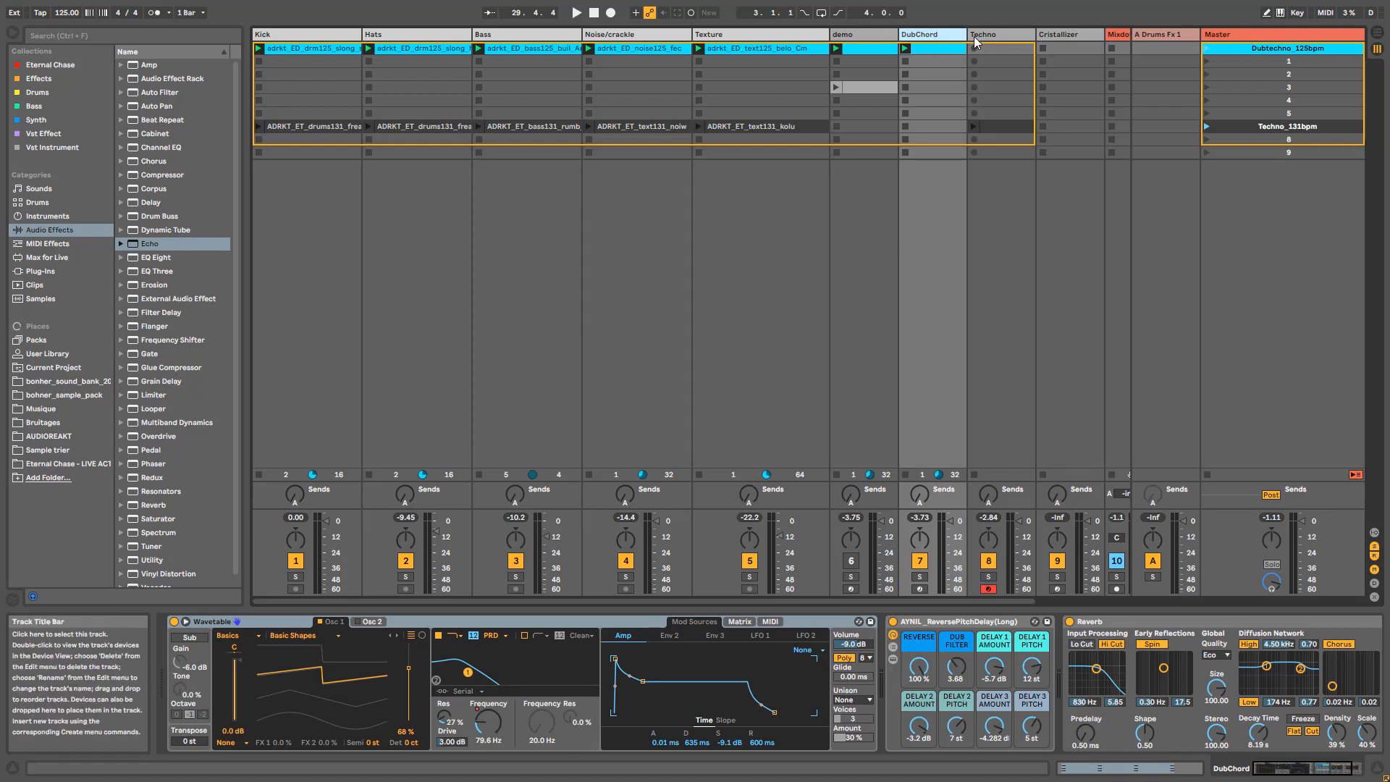
{"action": "left_click", "coordinate": [920, 577]}
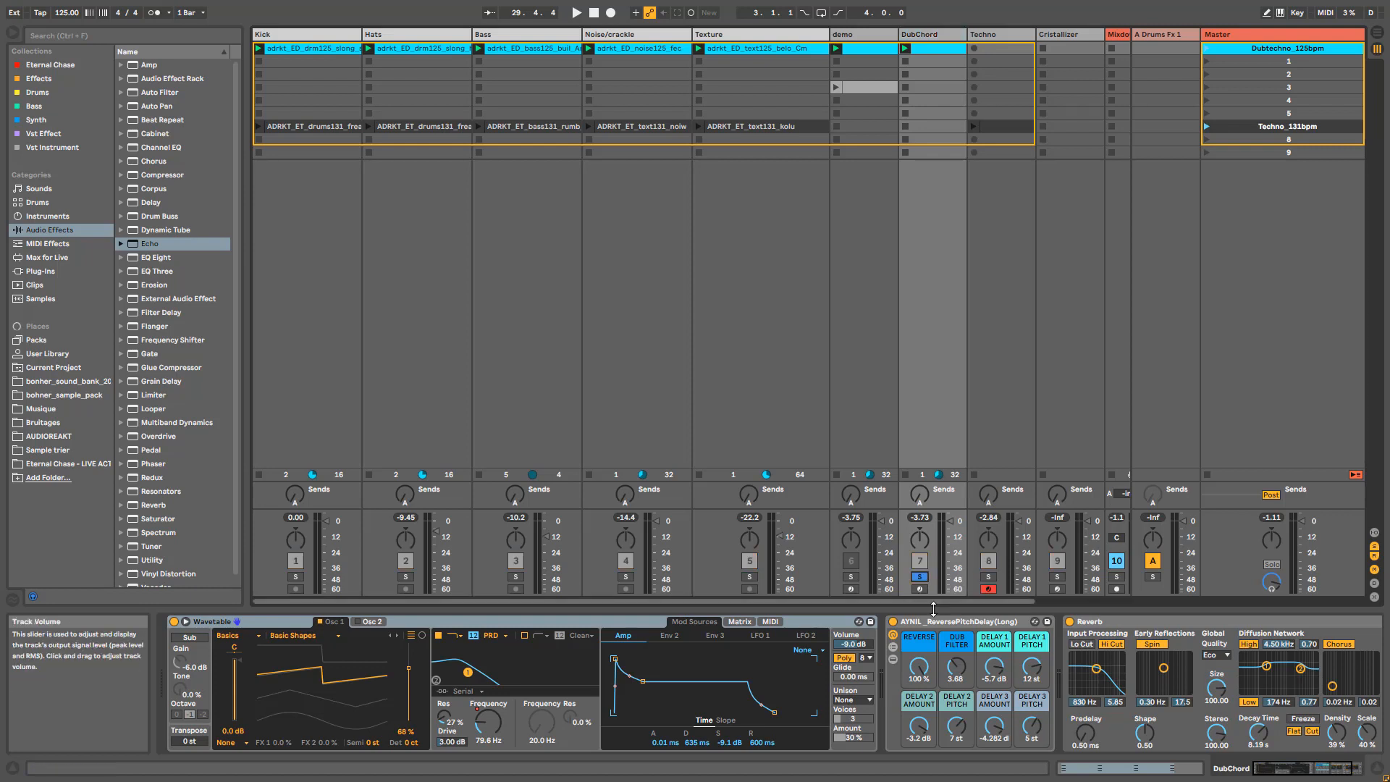
{"action": "key", "text": "space"}
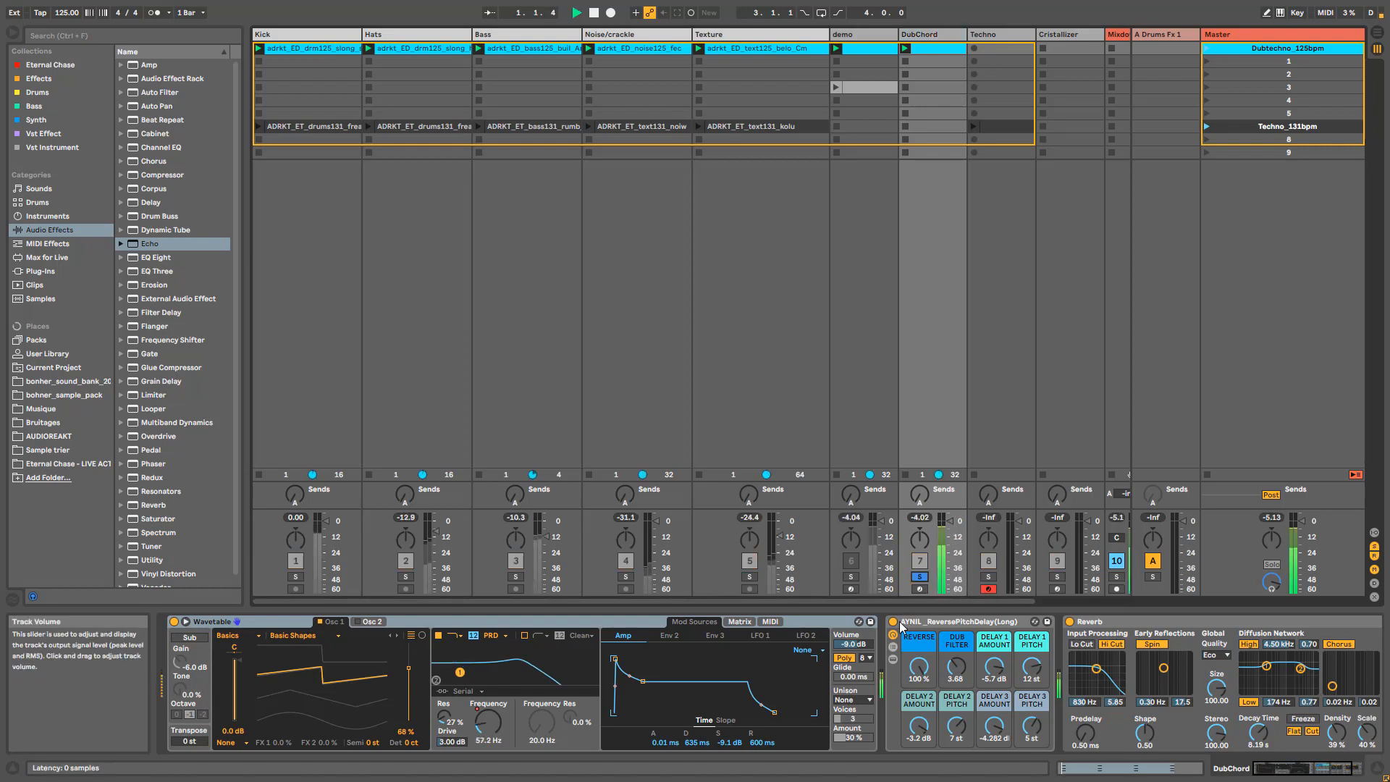
{"action": "left_click", "coordinate": [895, 624]}
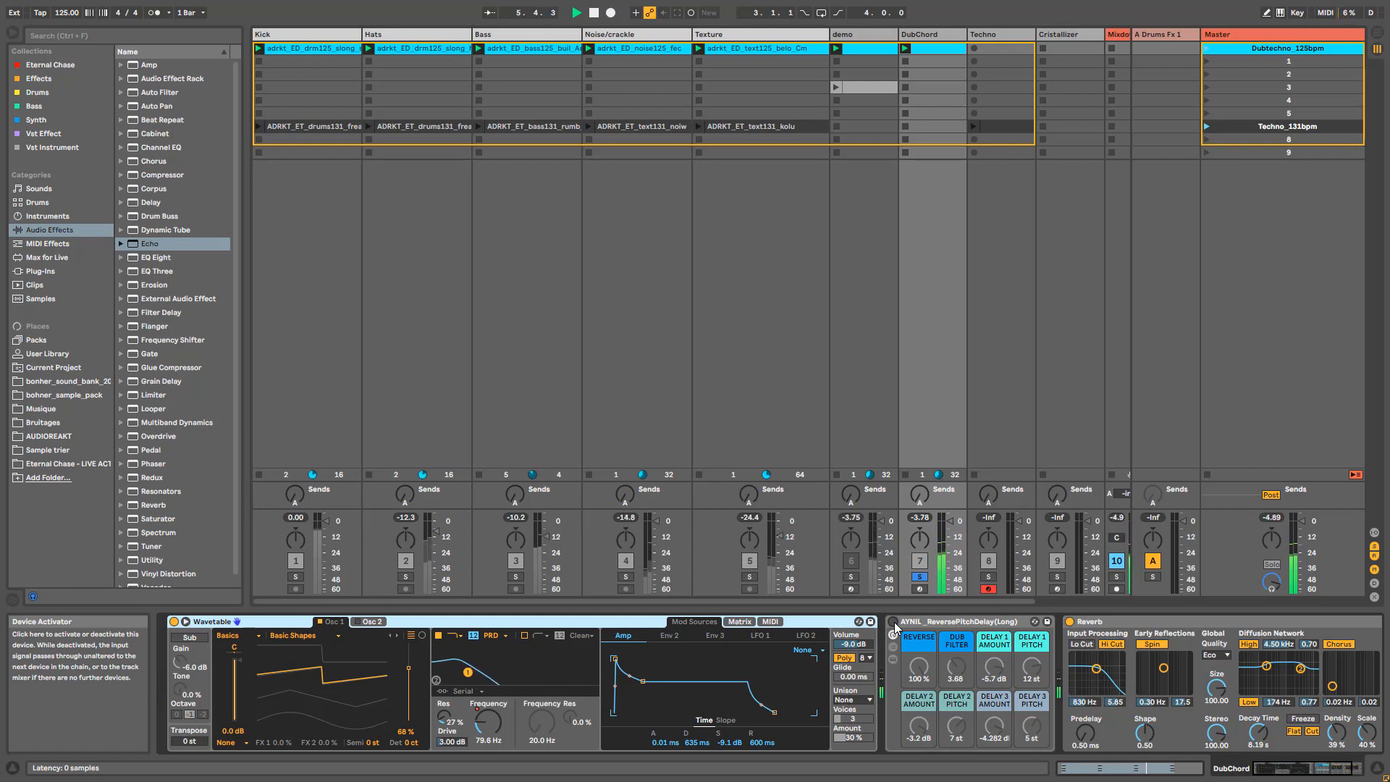
{"action": "left_click", "coordinate": [894, 623]}
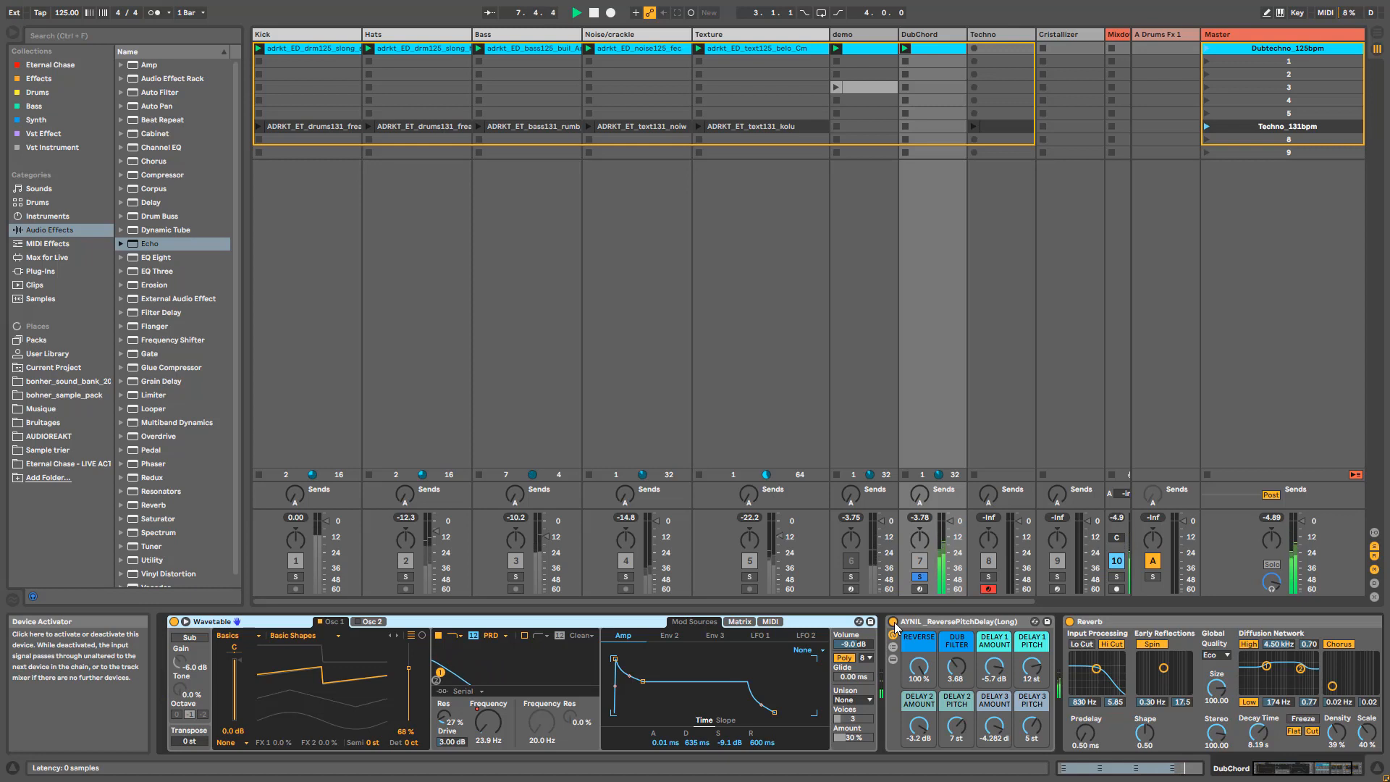
- Solo the Techno track and launch the Techno_131bpm scene, comparing the sound with the track's ReversePitchDelay rack bypassed and active
{"action": "left_click", "coordinate": [989, 577]}
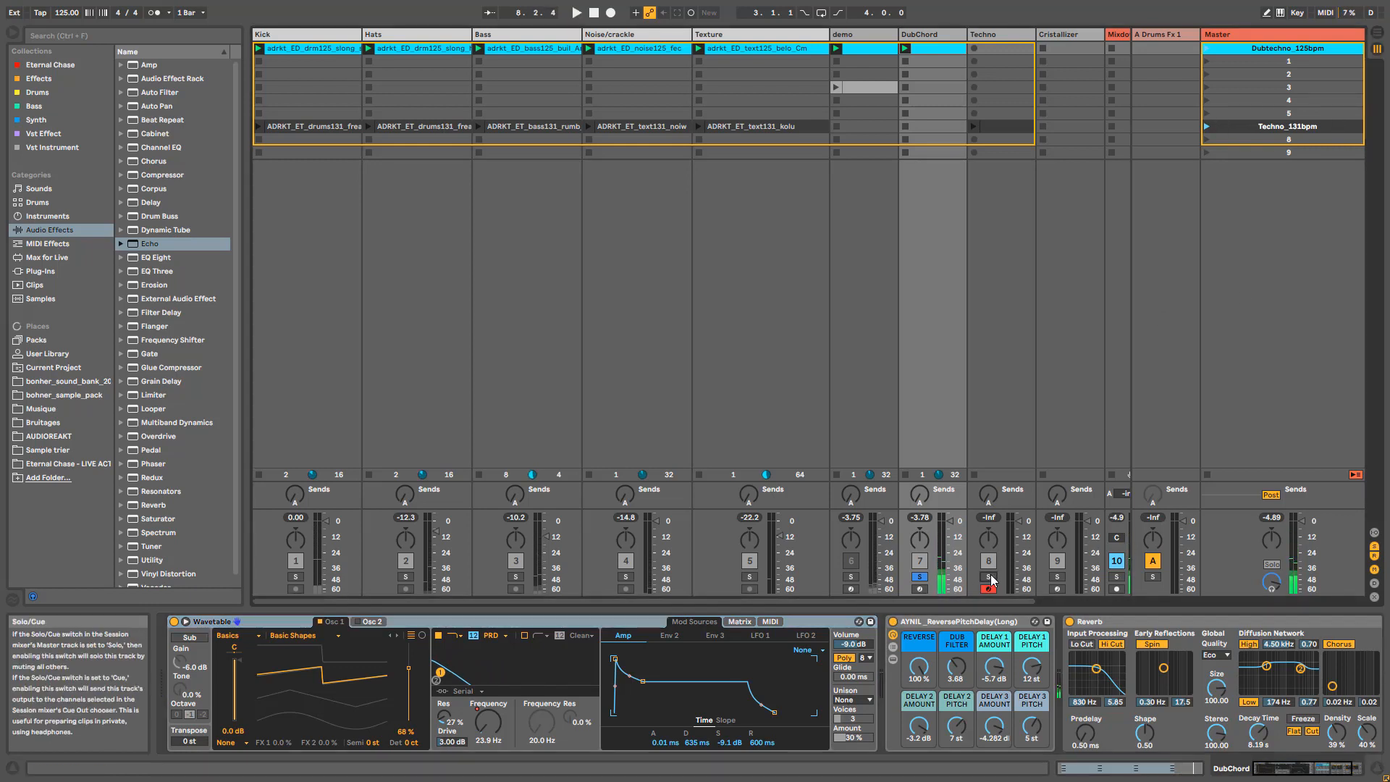
{"action": "left_click", "coordinate": [1206, 128]}
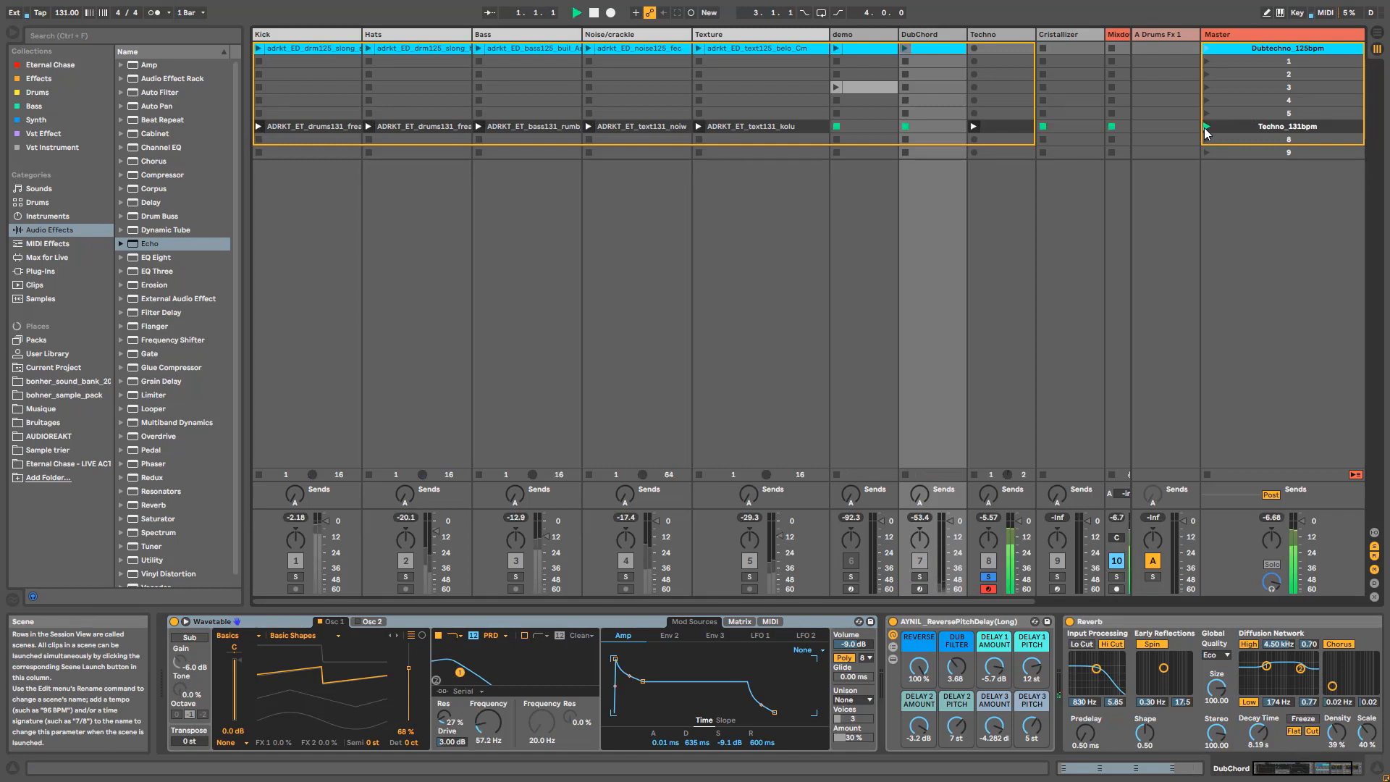
{"action": "left_click", "coordinate": [998, 33]}
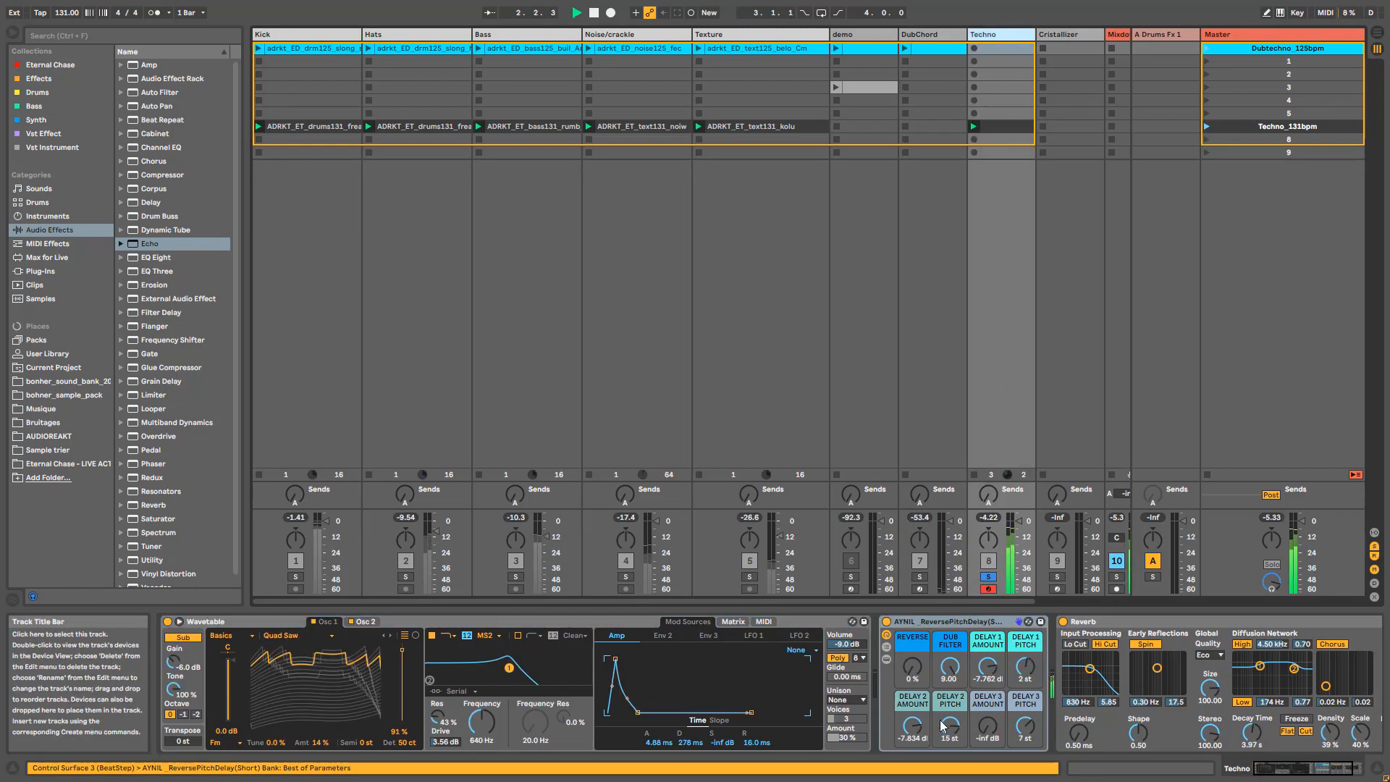
{"action": "left_click", "coordinate": [886, 622]}
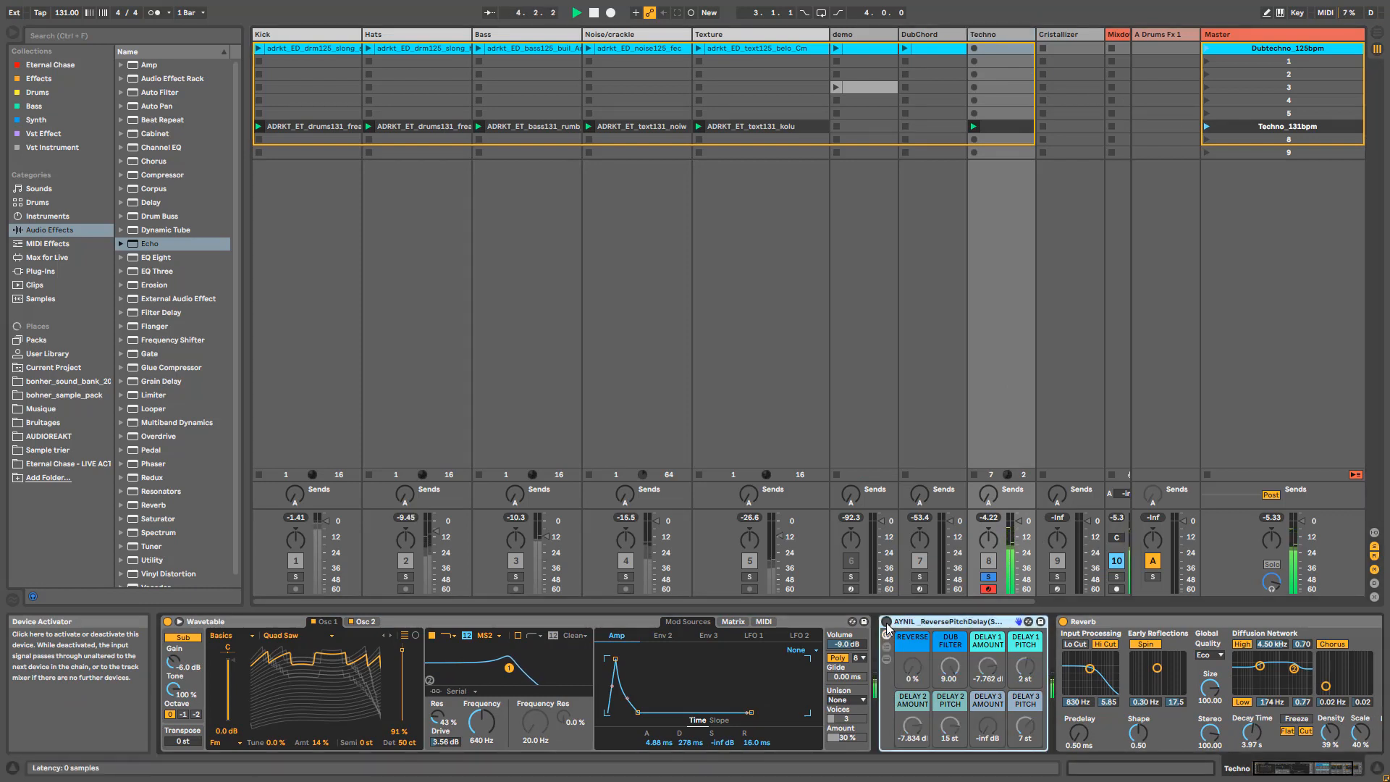
{"action": "left_click", "coordinate": [886, 622]}
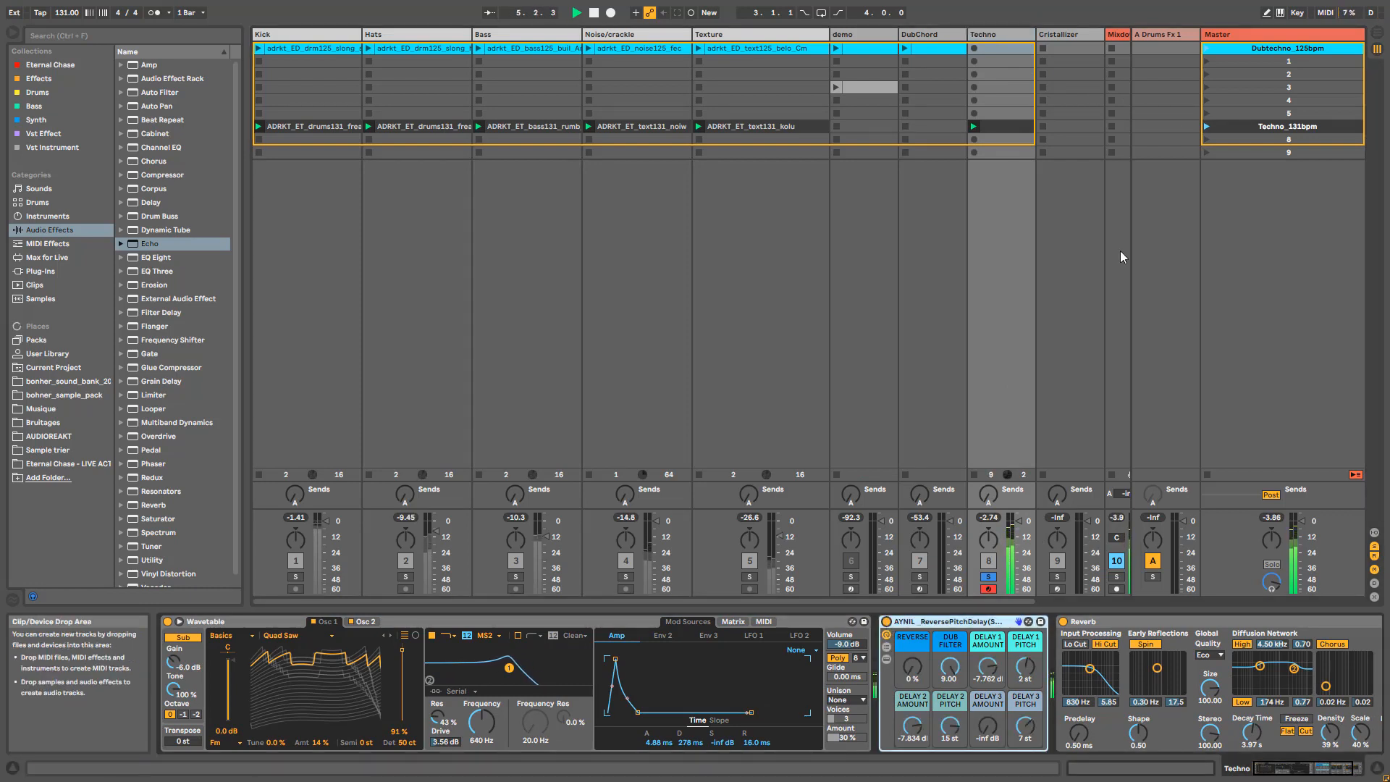
- Unsolo the Techno track, compare the full mix with its ReversePitchDelay rack bypassed and active, and stop playback
{"action": "left_click", "coordinate": [989, 577]}
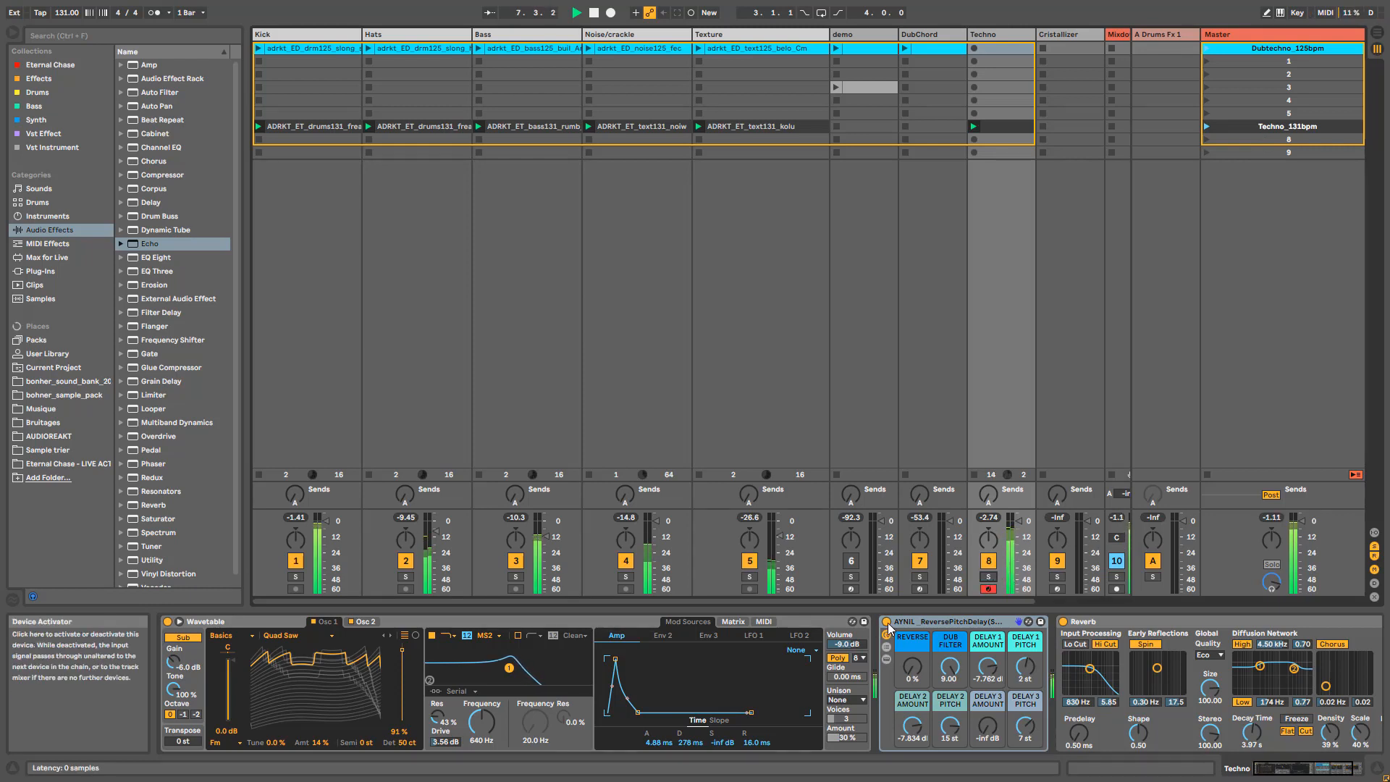
{"action": "left_click", "coordinate": [886, 622]}
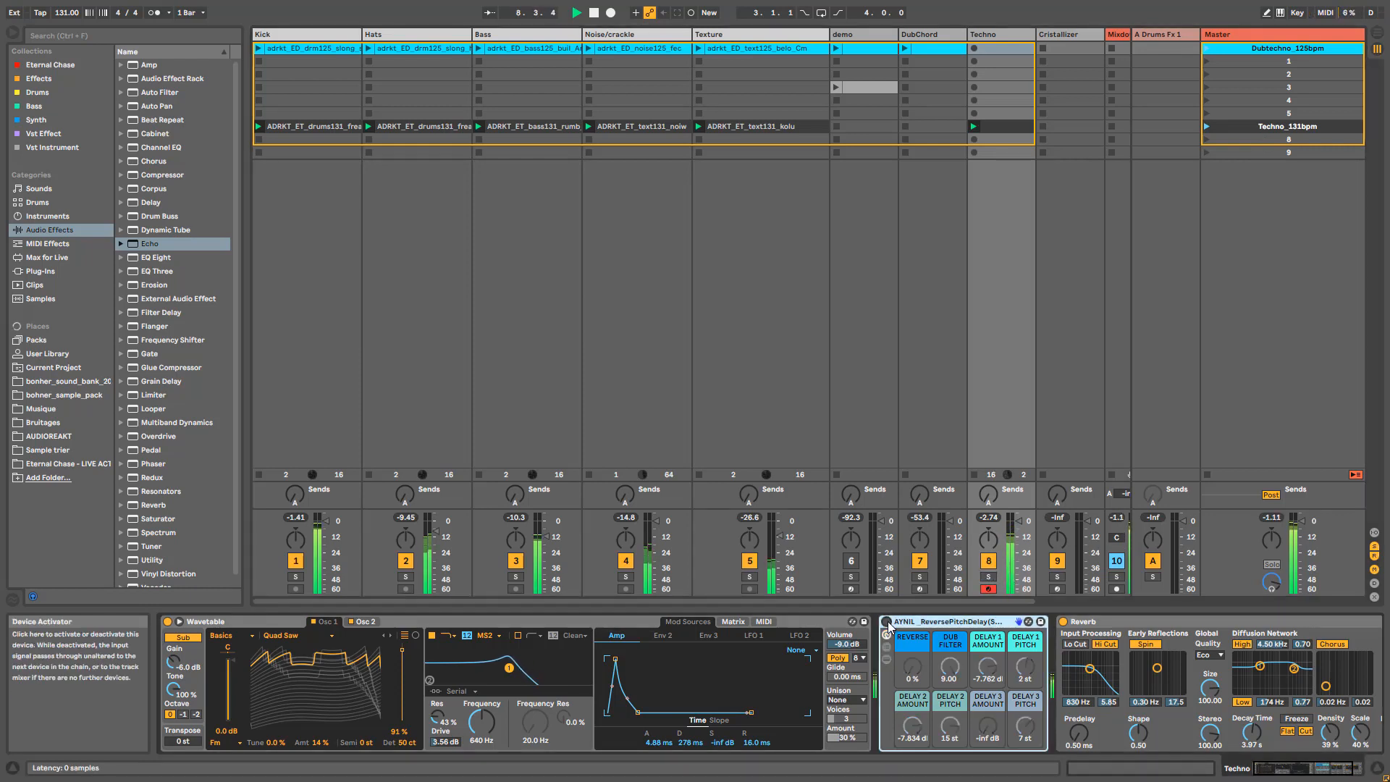
{"action": "left_click", "coordinate": [887, 622]}
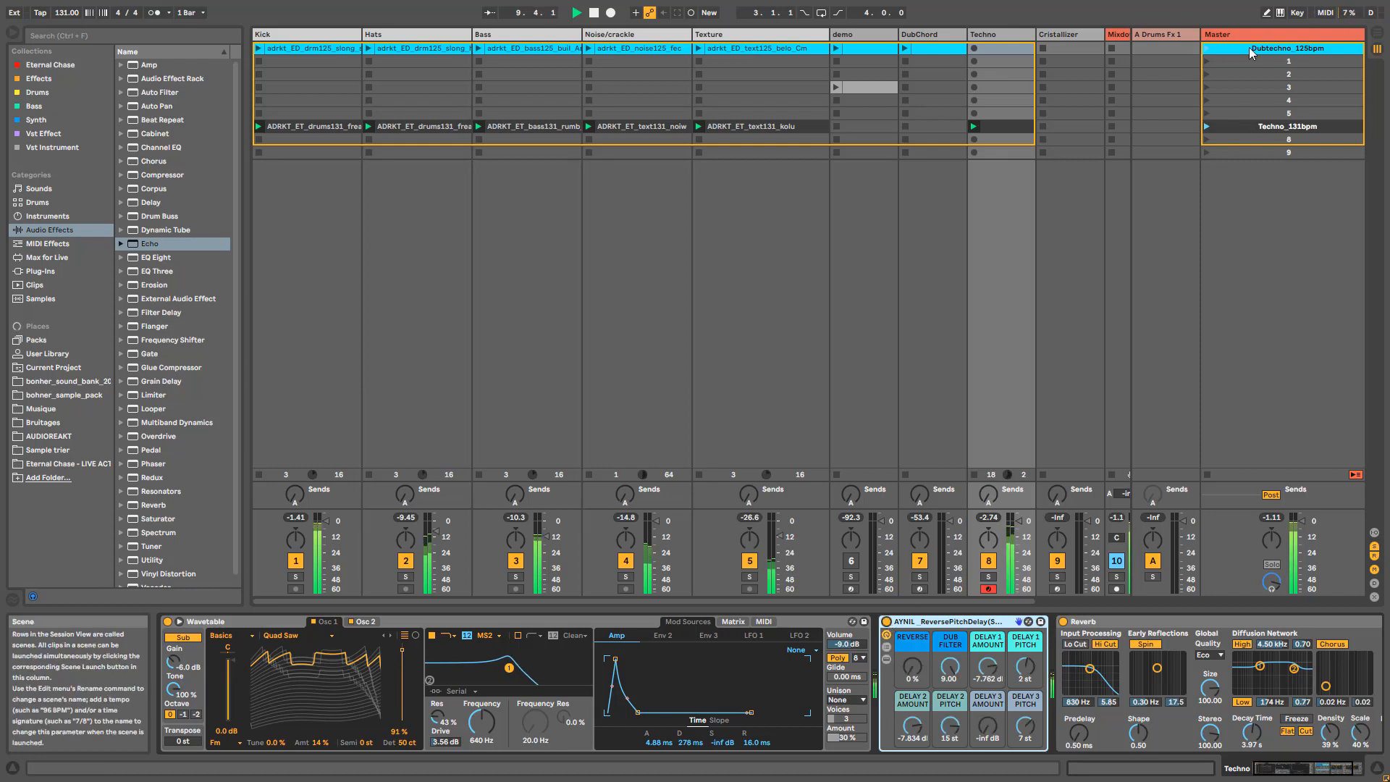
{"action": "key", "text": "space"}
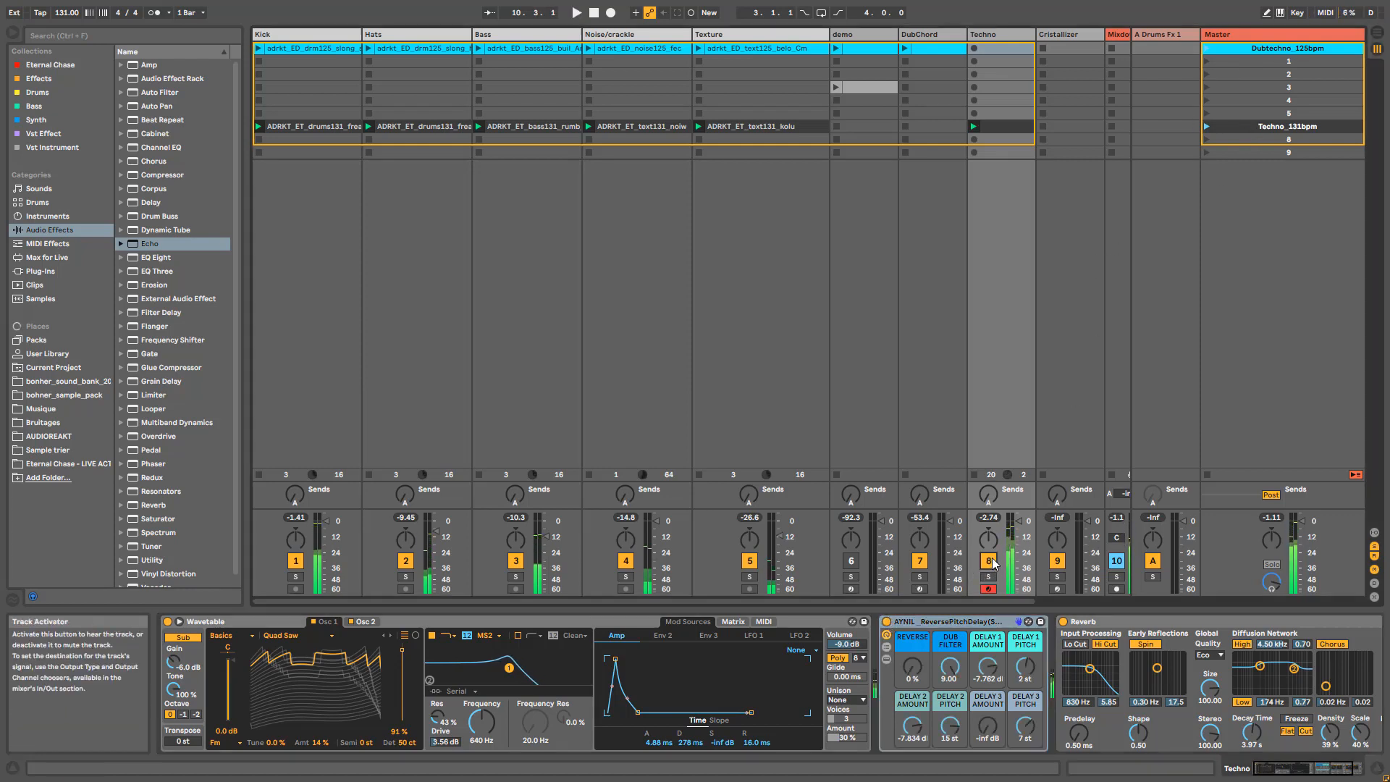
- Launch the Dubtechno_125bpm scene and compare the full mix with the DubChord track's delay rack bypassed and active
{"action": "left_click", "coordinate": [1206, 49]}
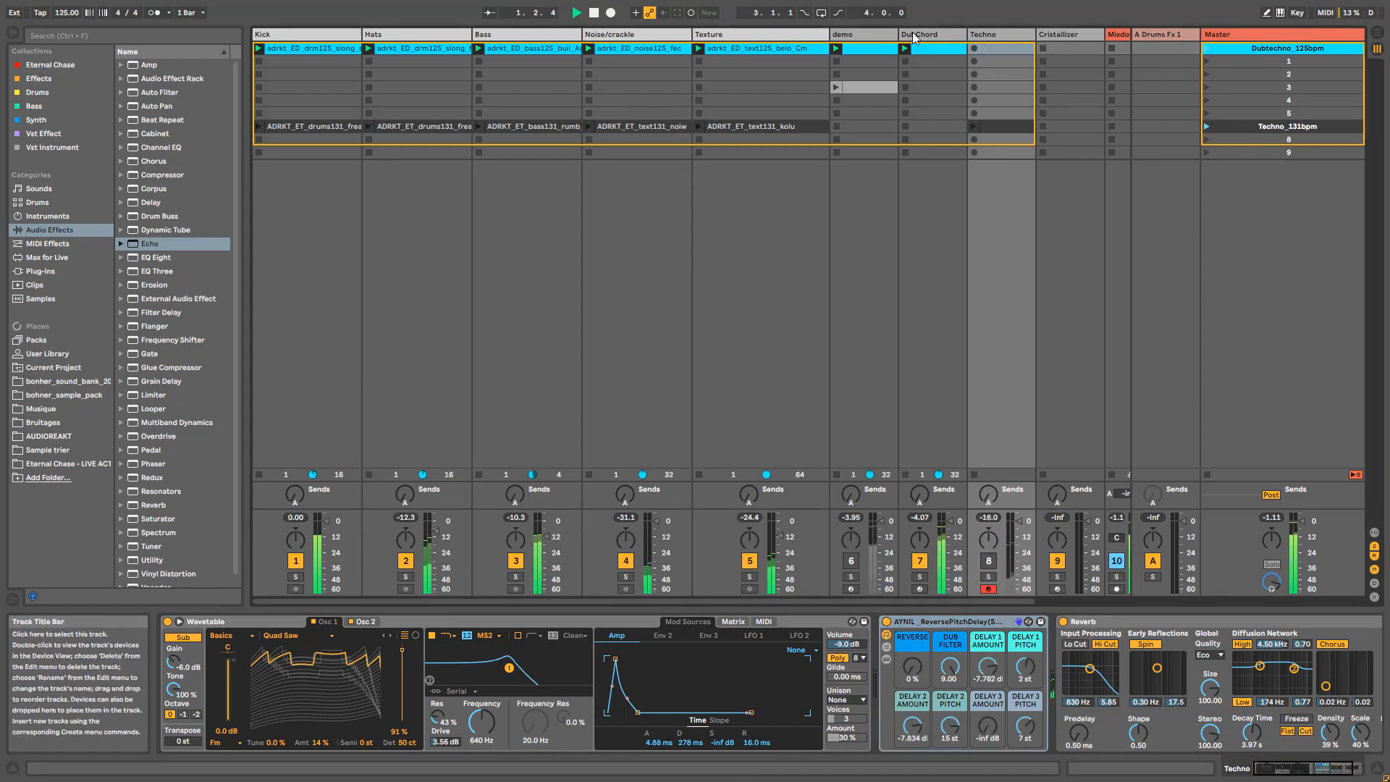
{"action": "left_click", "coordinate": [933, 34]}
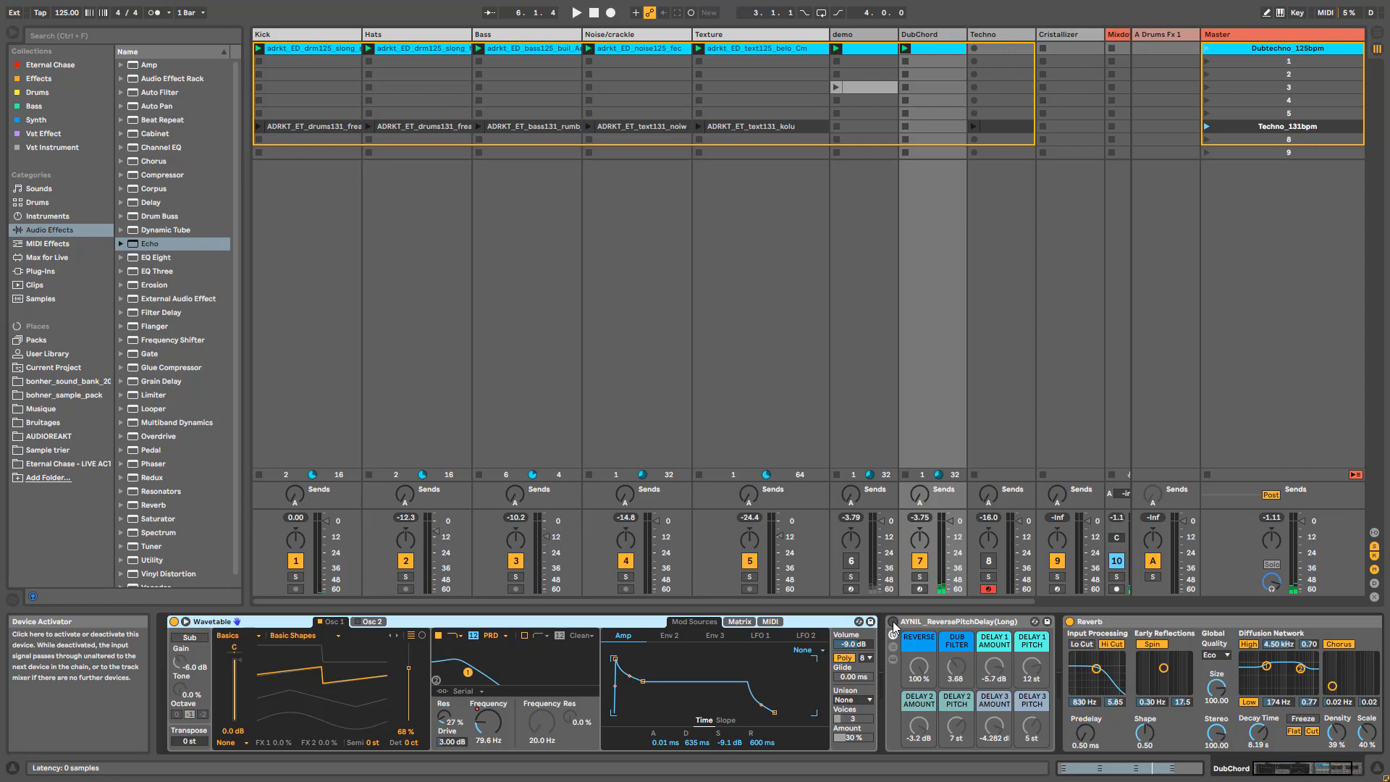
{"action": "left_click", "coordinate": [893, 622]}
- On the demo track's ReversePitchDelay(Long) rack, set Reverse to 100 % and Dub Filter to 3.58
{"action": "key", "text": "Left"}
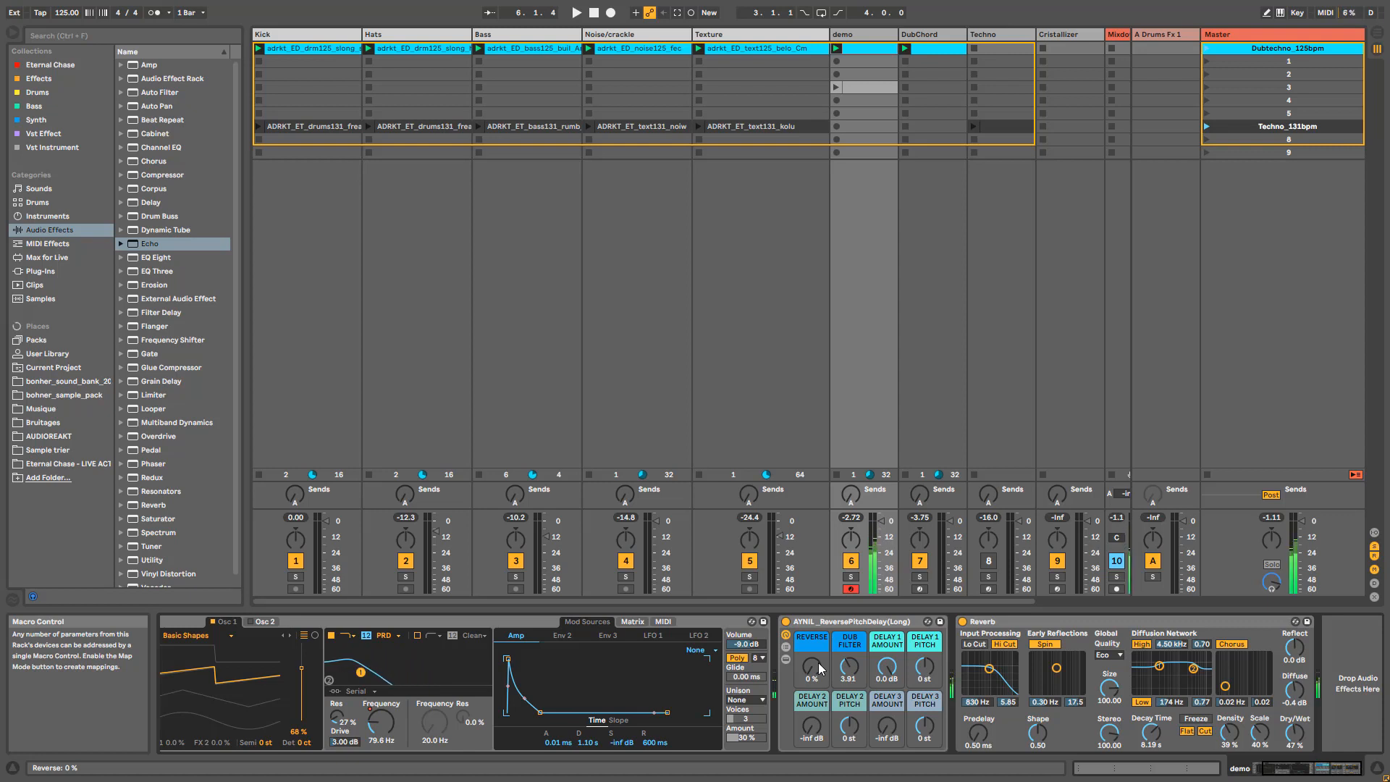
{"action": "left_click_drag", "start_coordinate": [808, 677], "coordinate": [808, 621]}
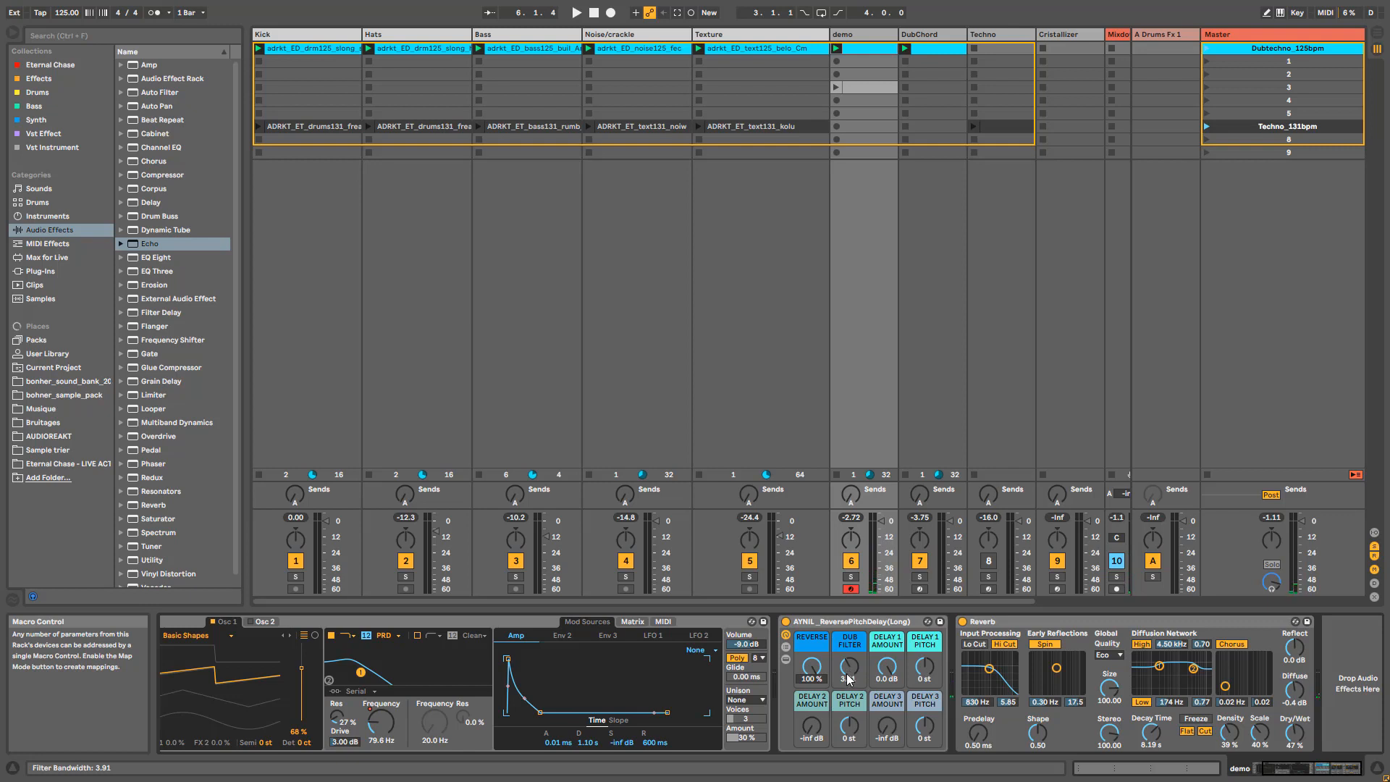
{"action": "left_click_drag", "start_coordinate": [849, 680], "coordinate": [850, 670]}
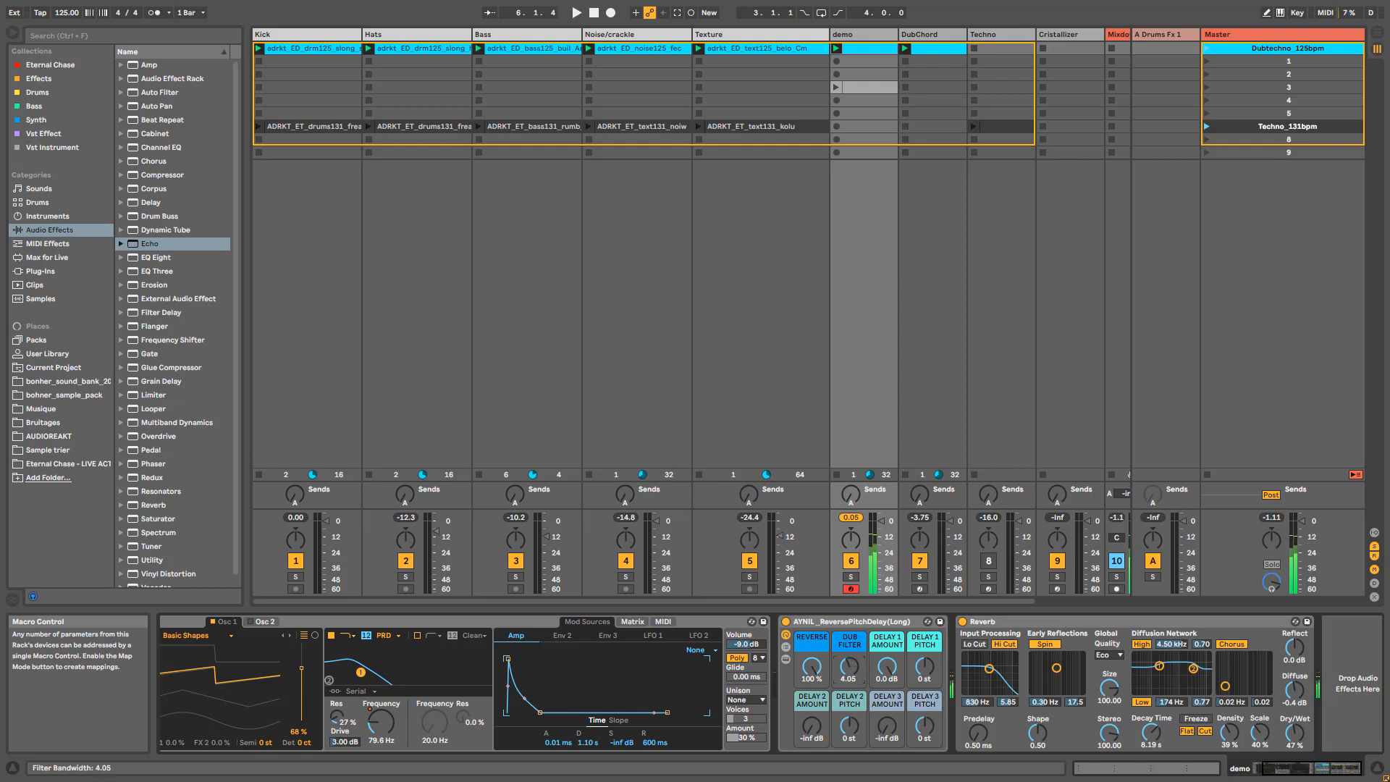
{"action": "left_click_drag", "start_coordinate": [849, 666], "coordinate": [854, 669]}
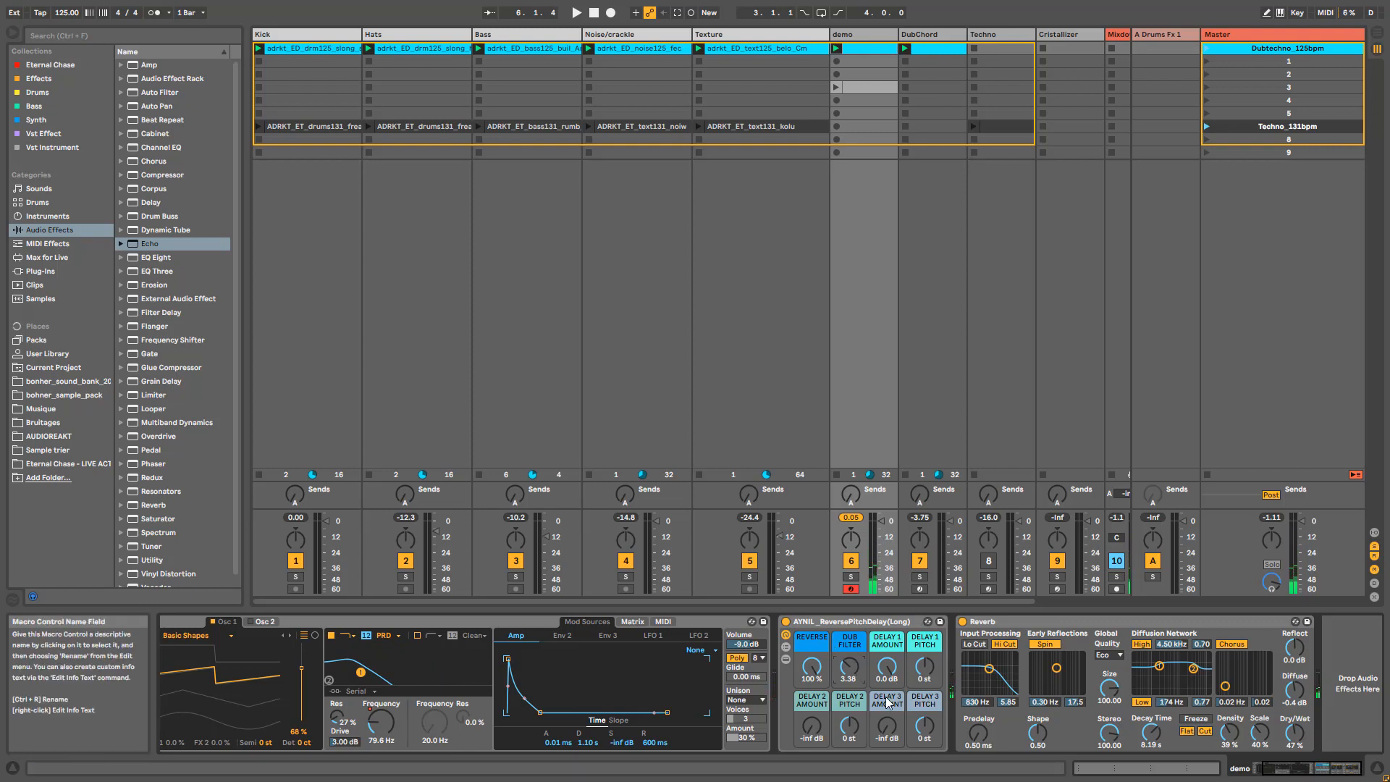
{"action": "mouse_move", "coordinate": [849, 670]}
{"action": "left_mouse_down"}
{"action": "mouse_move", "coordinate": [849, 688]}
{"action": "mouse_move", "coordinate": [851, 669]}
{"action": "left_mouse_up"}
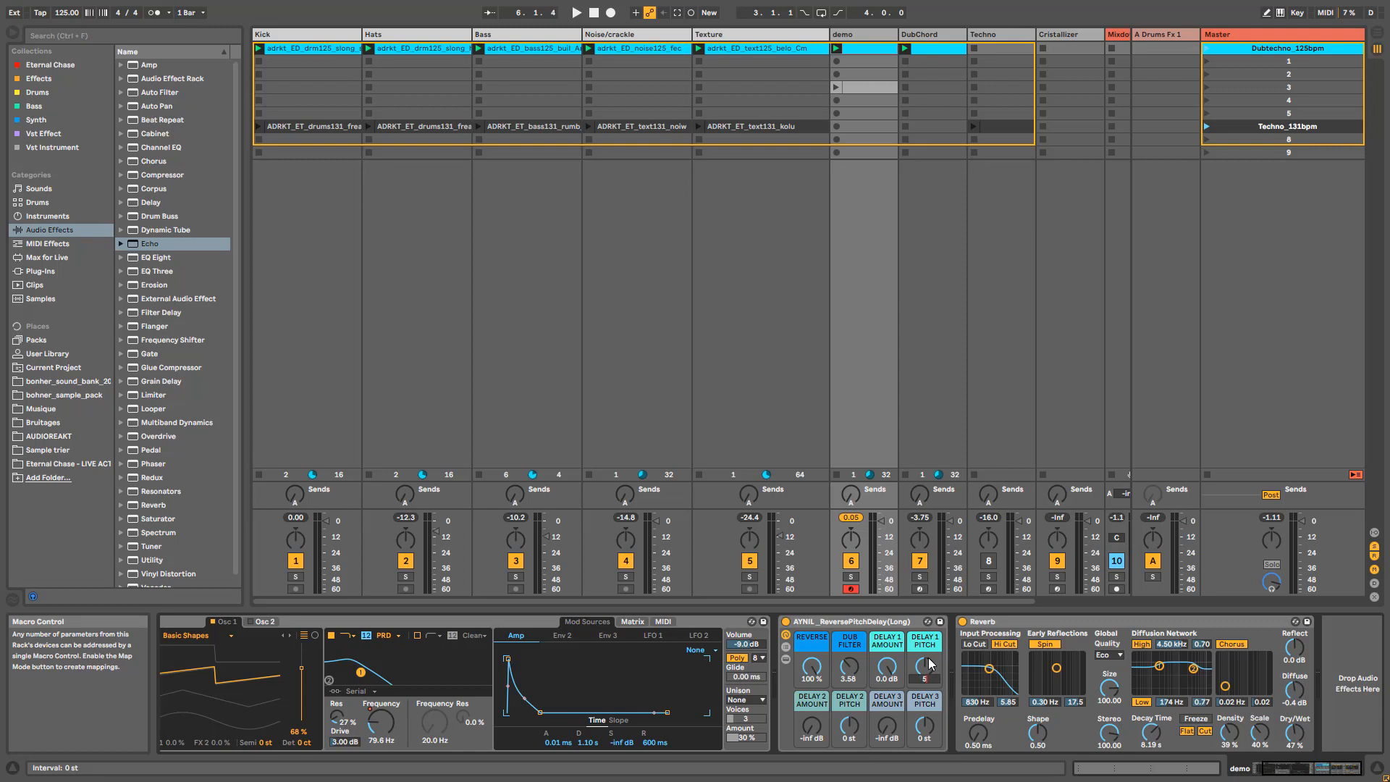
- Try Delay 1 Pitch at 5 st, then settle Delay 1 at 0 st and -2.943 dB, and Delay 2 at 5 st and -0.803 dB
{"action": "key", "text": "Return"}
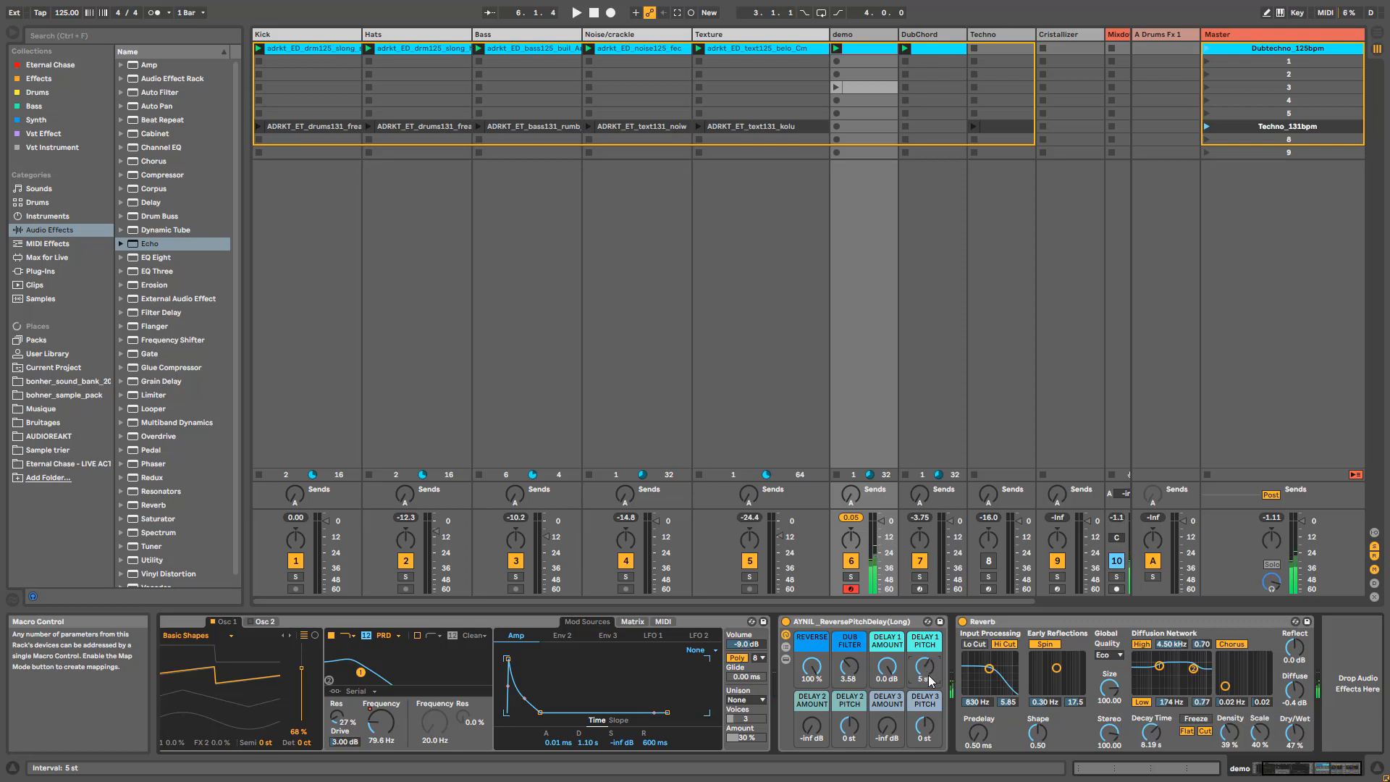
{"action": "left_click_drag", "start_coordinate": [932, 677], "coordinate": [932, 695]}
{"action": "left_click_drag", "start_coordinate": [857, 742], "coordinate": [811, 701]}
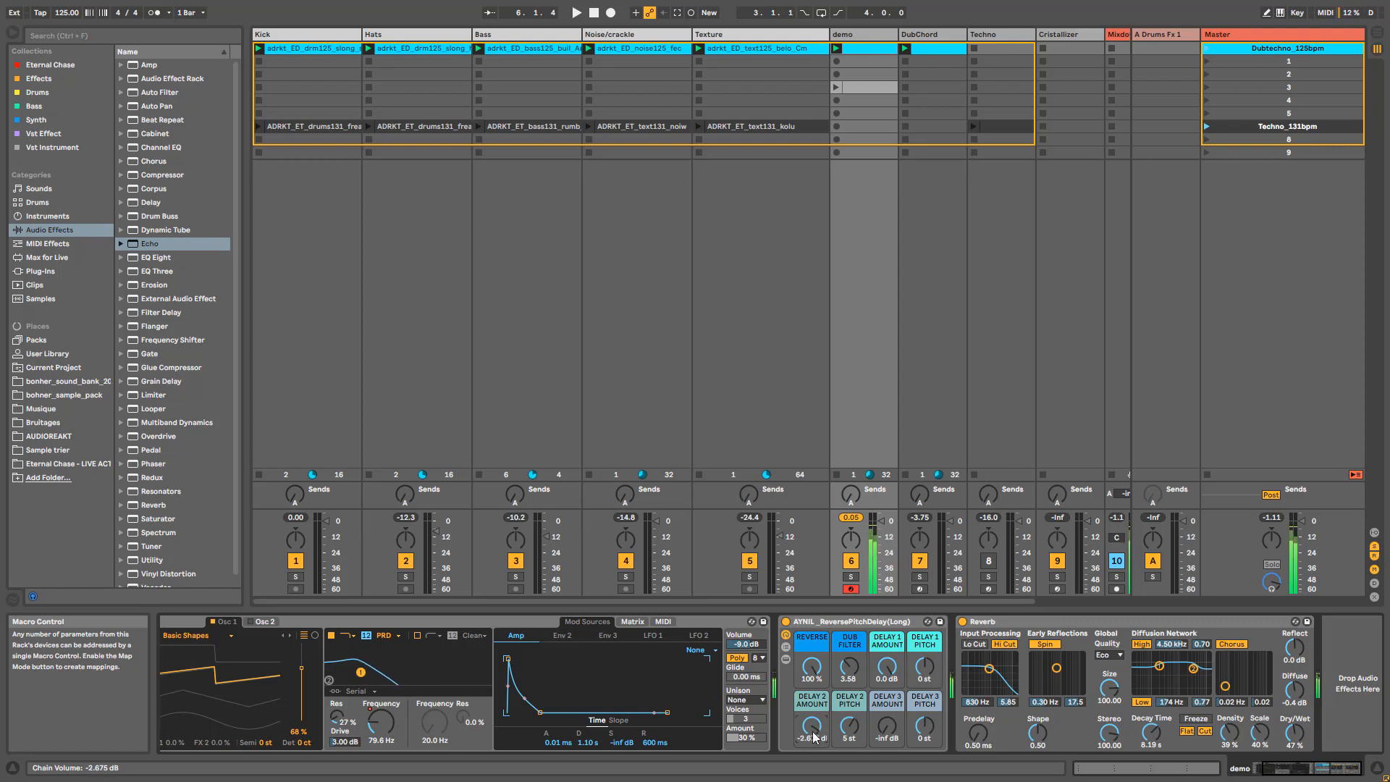
{"action": "left_click_drag", "start_coordinate": [887, 667], "coordinate": [887, 676]}
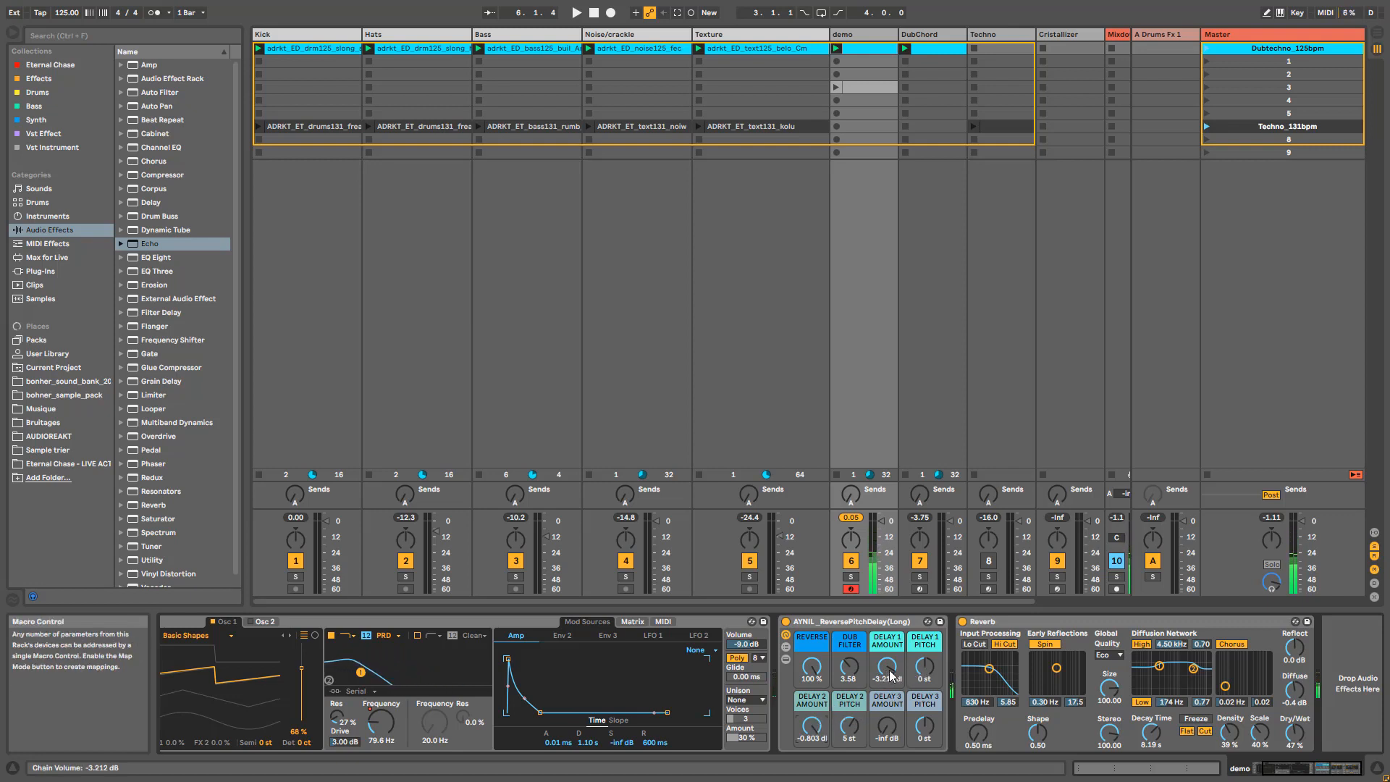
{"action": "mouse_move", "coordinate": [891, 676]}
{"action": "left_mouse_down"}
{"action": "mouse_move", "coordinate": [890, 716]}
{"action": "mouse_move", "coordinate": [891, 677]}
{"action": "left_mouse_up"}
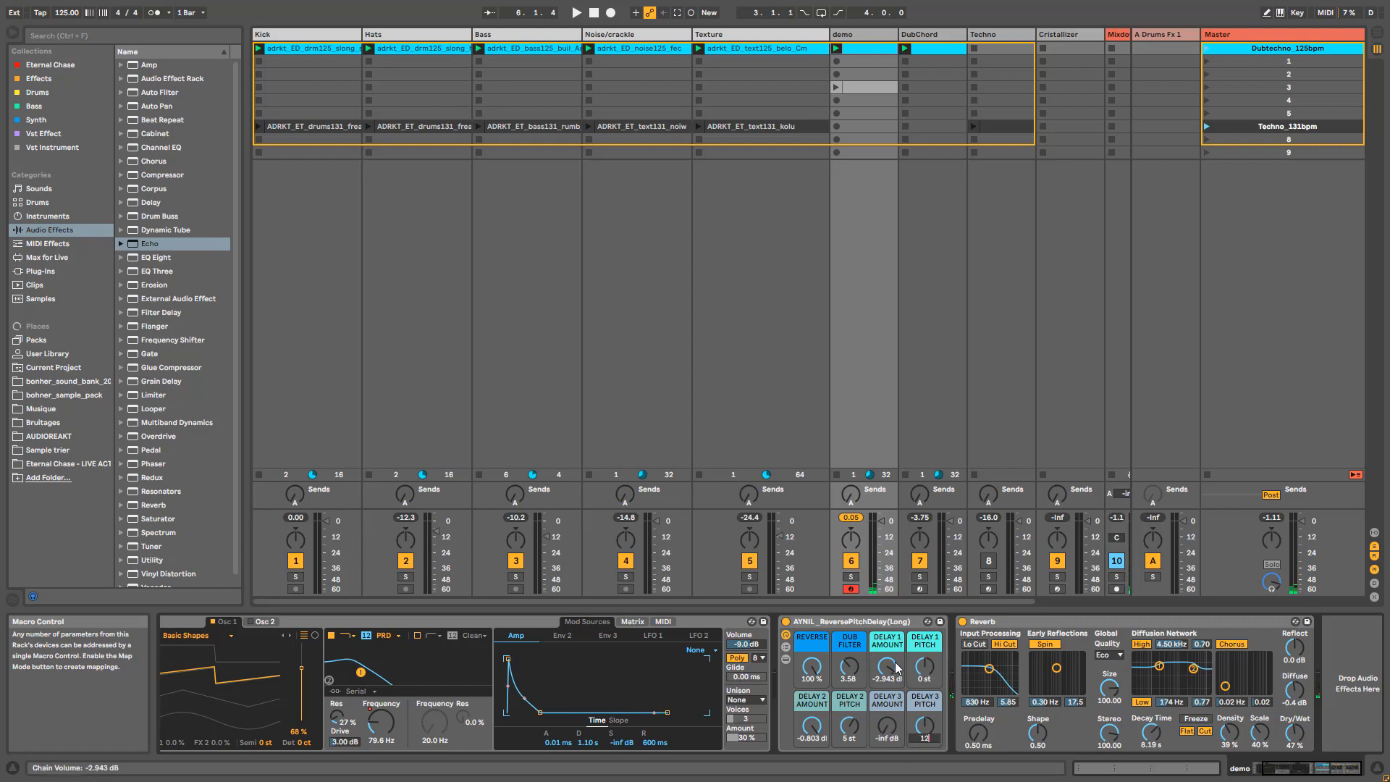
- Set Delay 3 Pitch to 12 st and raise Delay 3 Amount to -3.746 dB on the demo track's rack
{"action": "key", "text": "Return"}
{"action": "left_click_drag", "start_coordinate": [887, 727], "coordinate": [887, 708]}
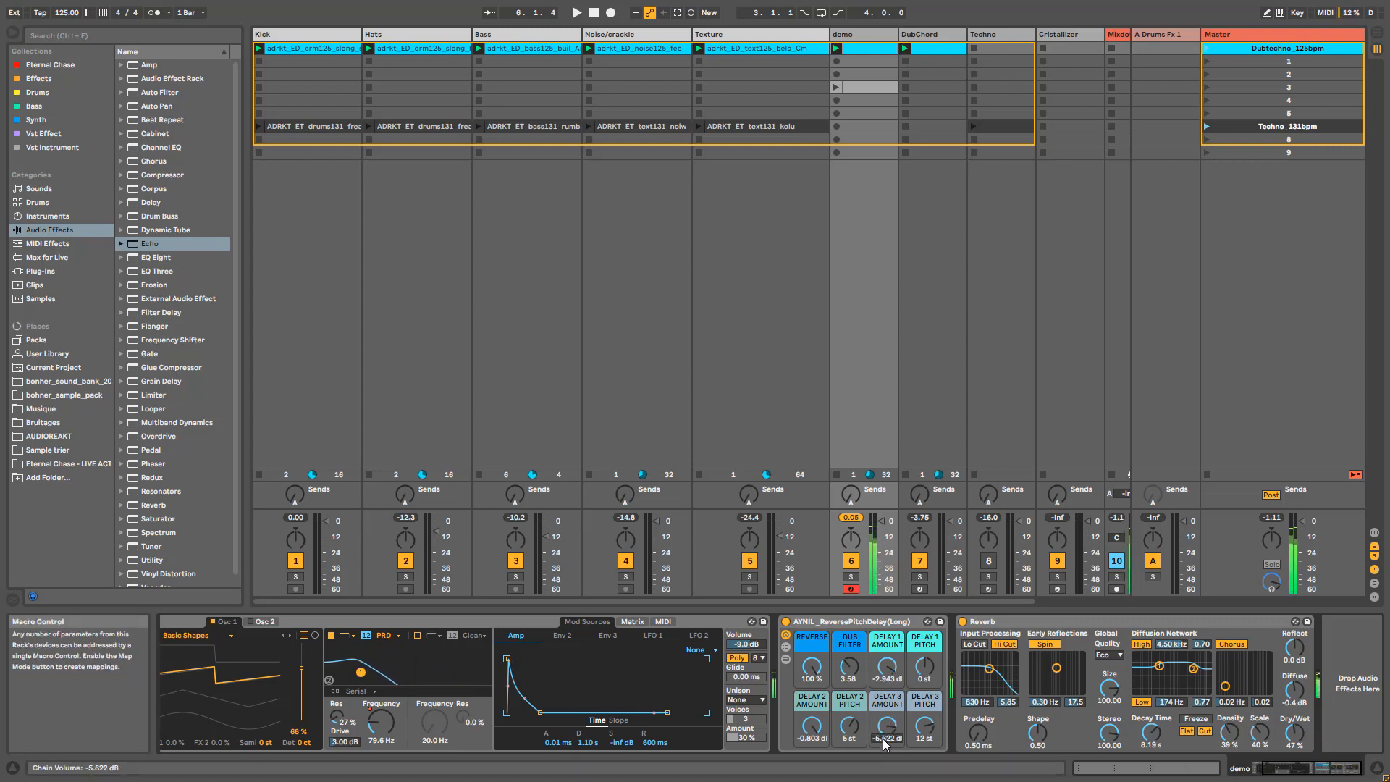
{"action": "left_click_drag", "start_coordinate": [889, 736], "coordinate": [889, 731]}
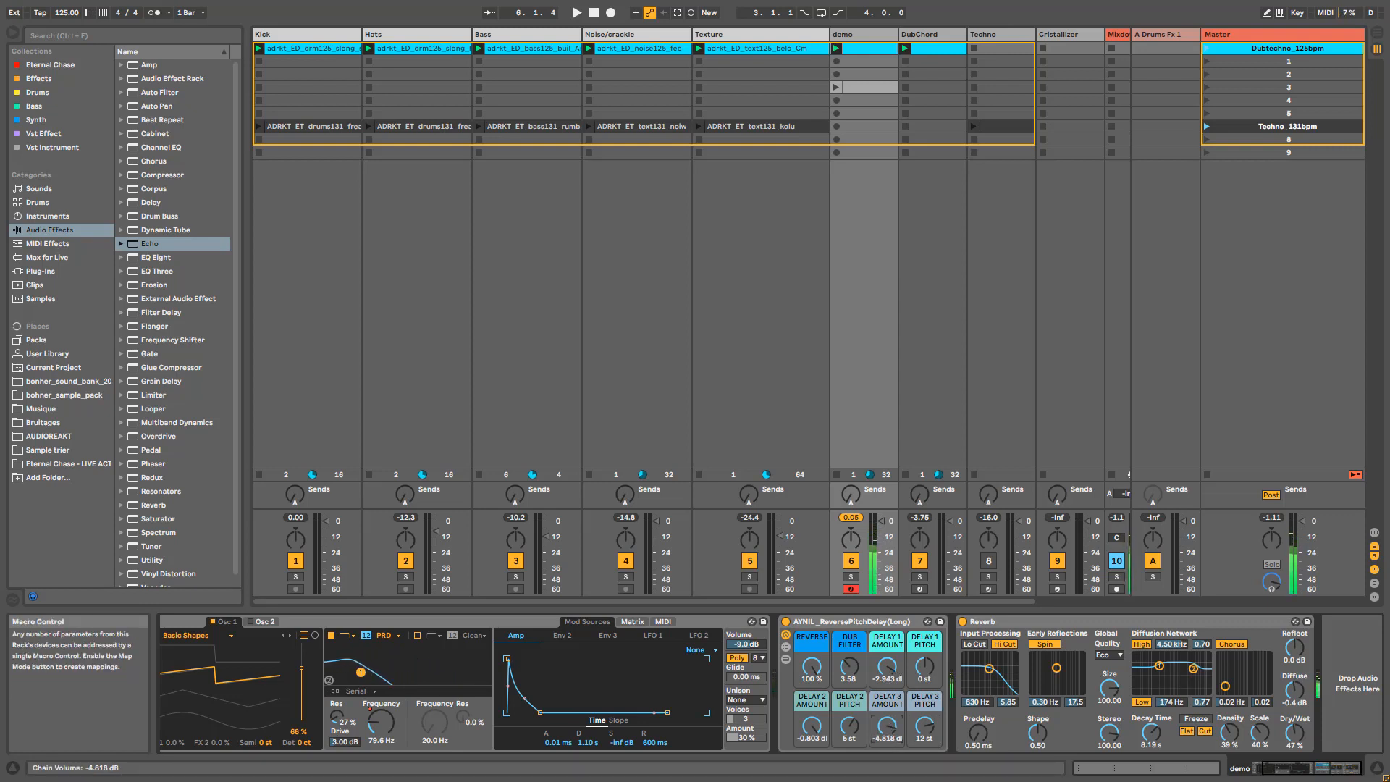
{"action": "left_click", "coordinate": [923, 735]}
{"action": "left_click", "coordinate": [896, 736]}
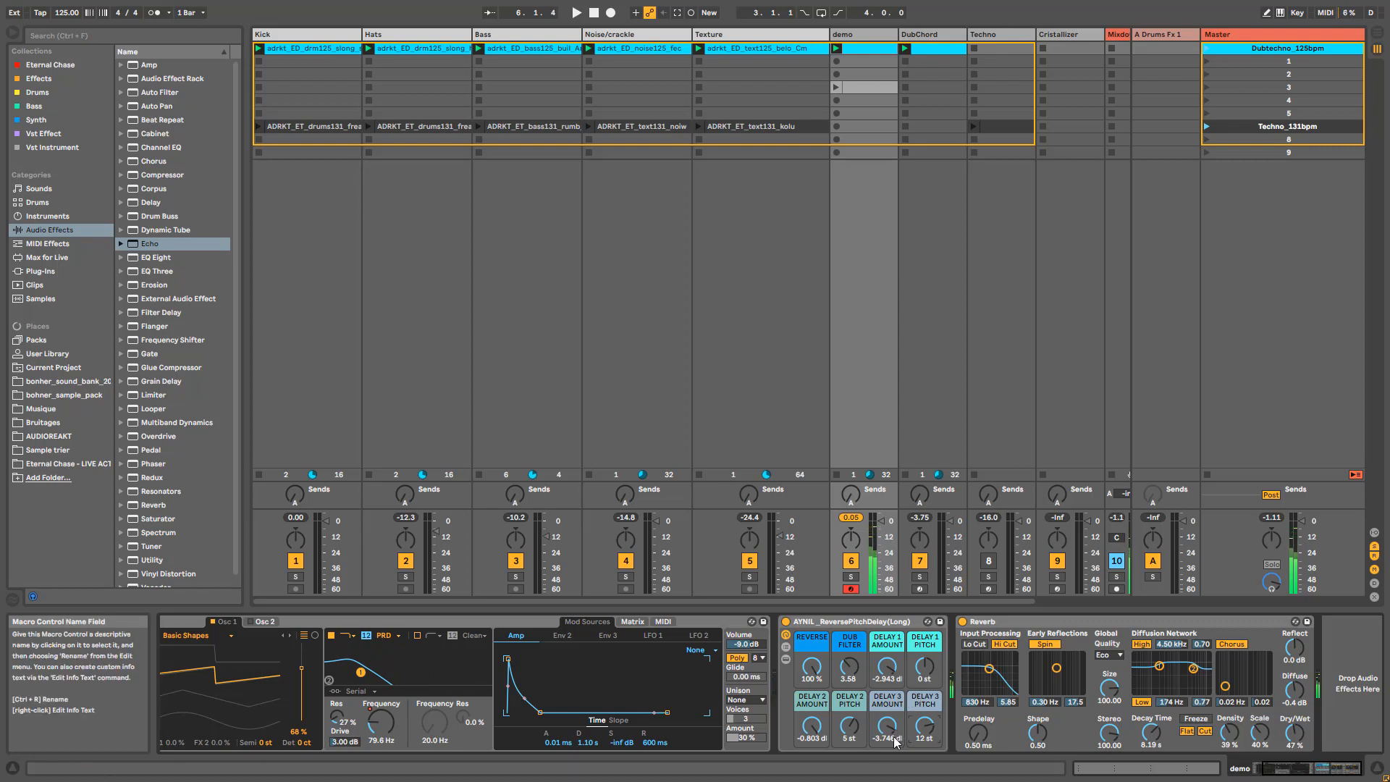
- Solo the demo track and turn its Delay 3 Amount all the way down to -inf dB
{"action": "key", "text": "space"}
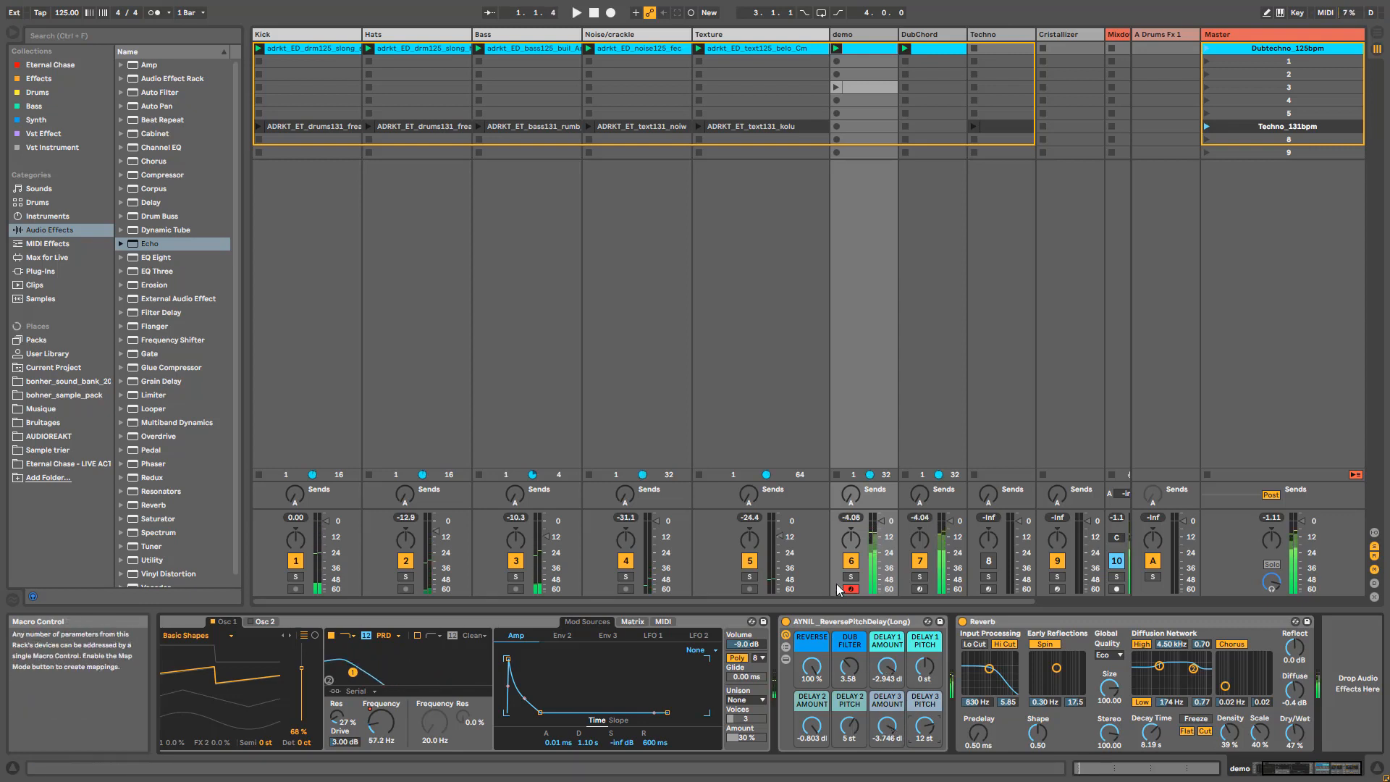
{"action": "left_click", "coordinate": [851, 577]}
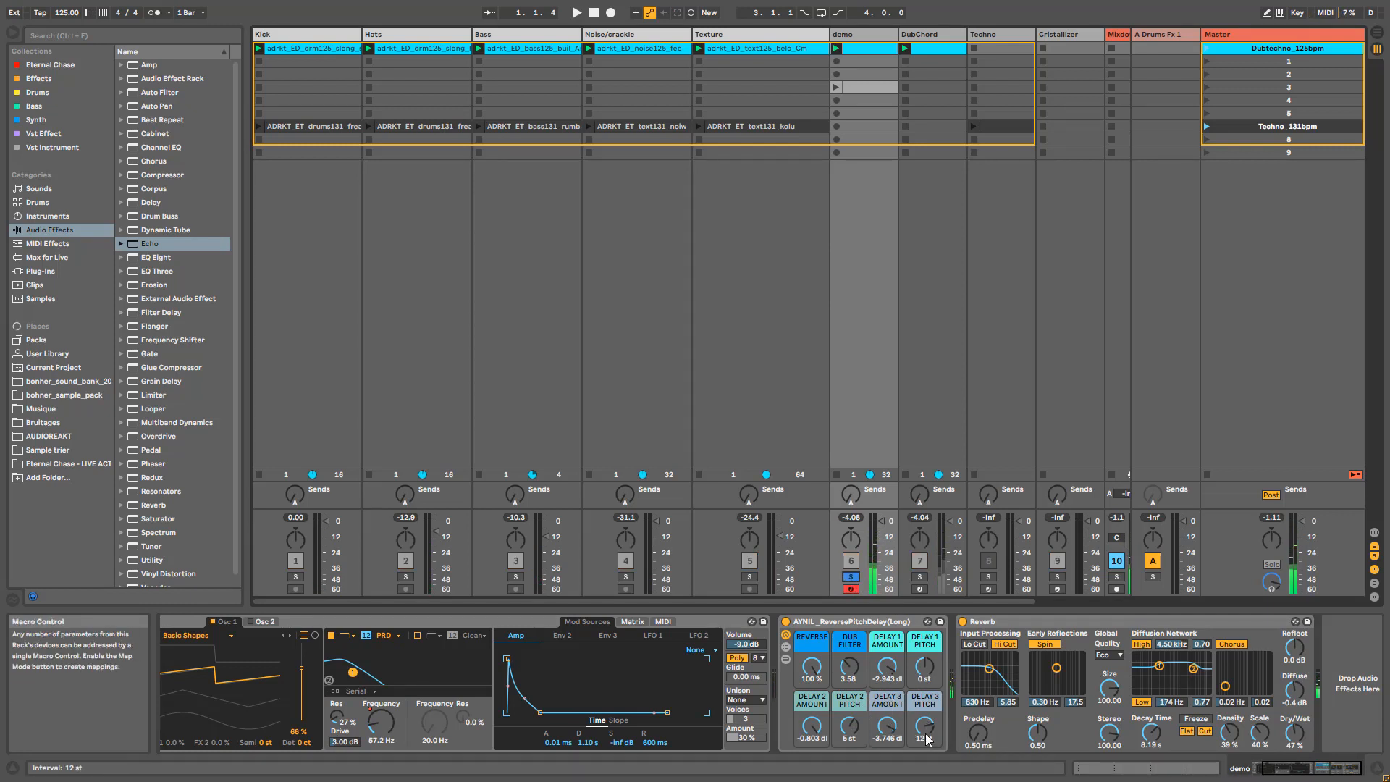
{"action": "left_click_drag", "start_coordinate": [892, 730], "coordinate": [892, 778]}
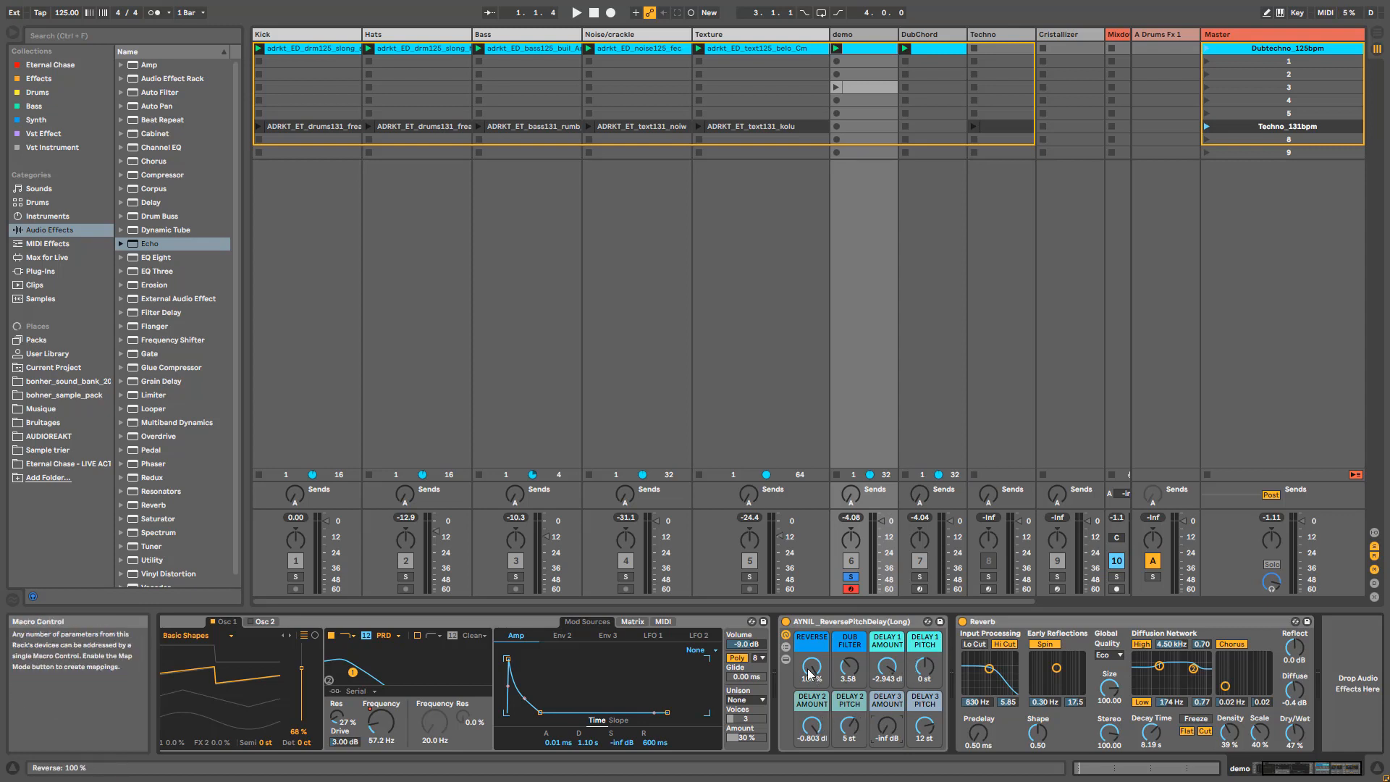
- Show the demo rack's chains, solo the Dry chain briefly, and switch the solo to the Delay 1 chain
{"action": "left_click", "coordinate": [787, 660]}
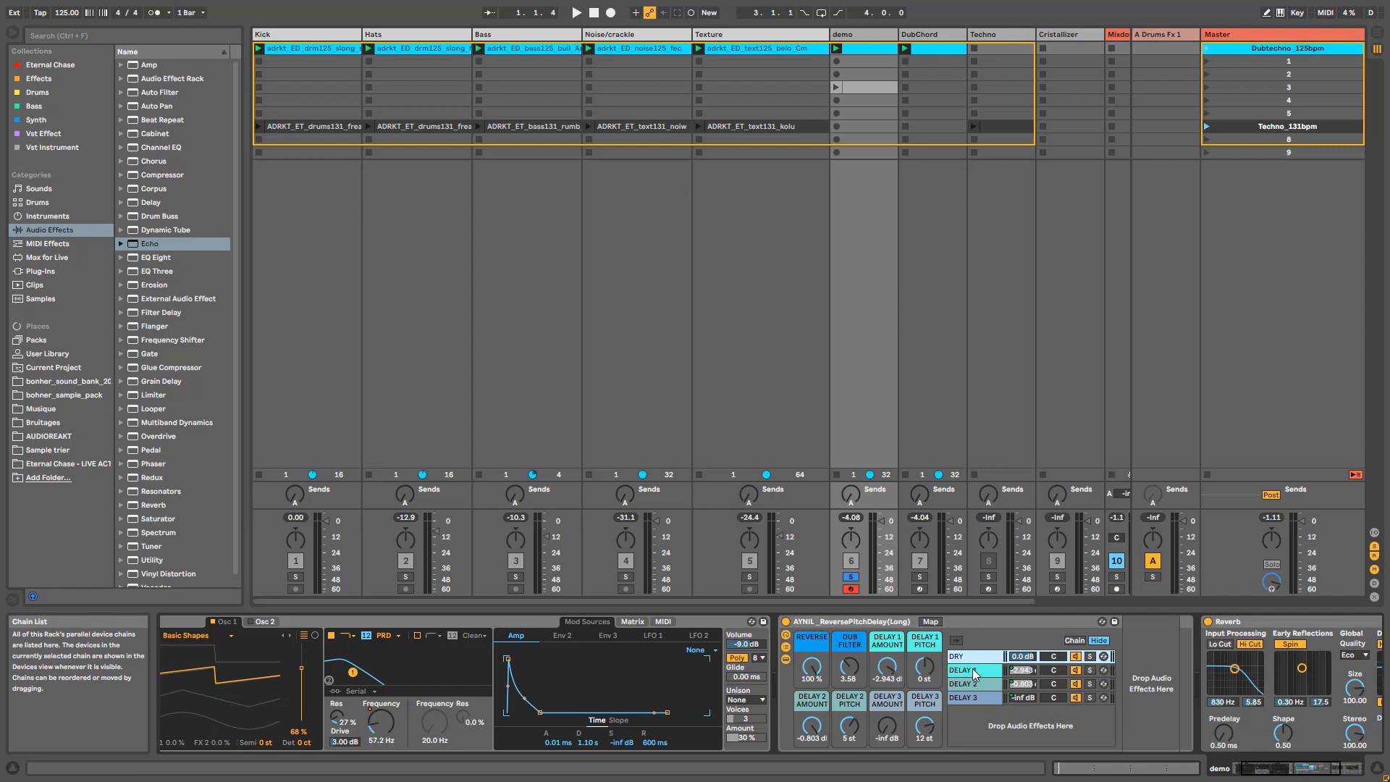
{"action": "left_click", "coordinate": [1090, 657]}
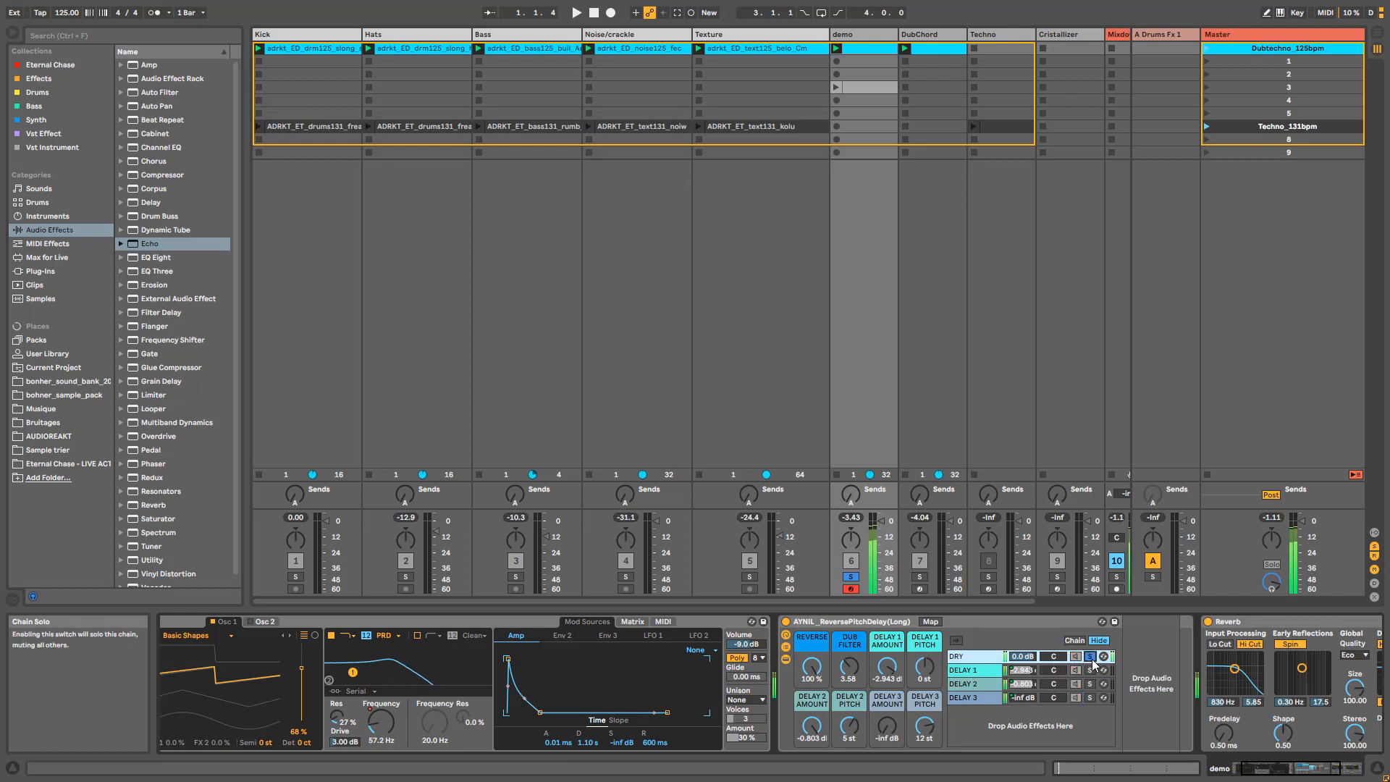
{"action": "left_click", "coordinate": [1091, 669]}
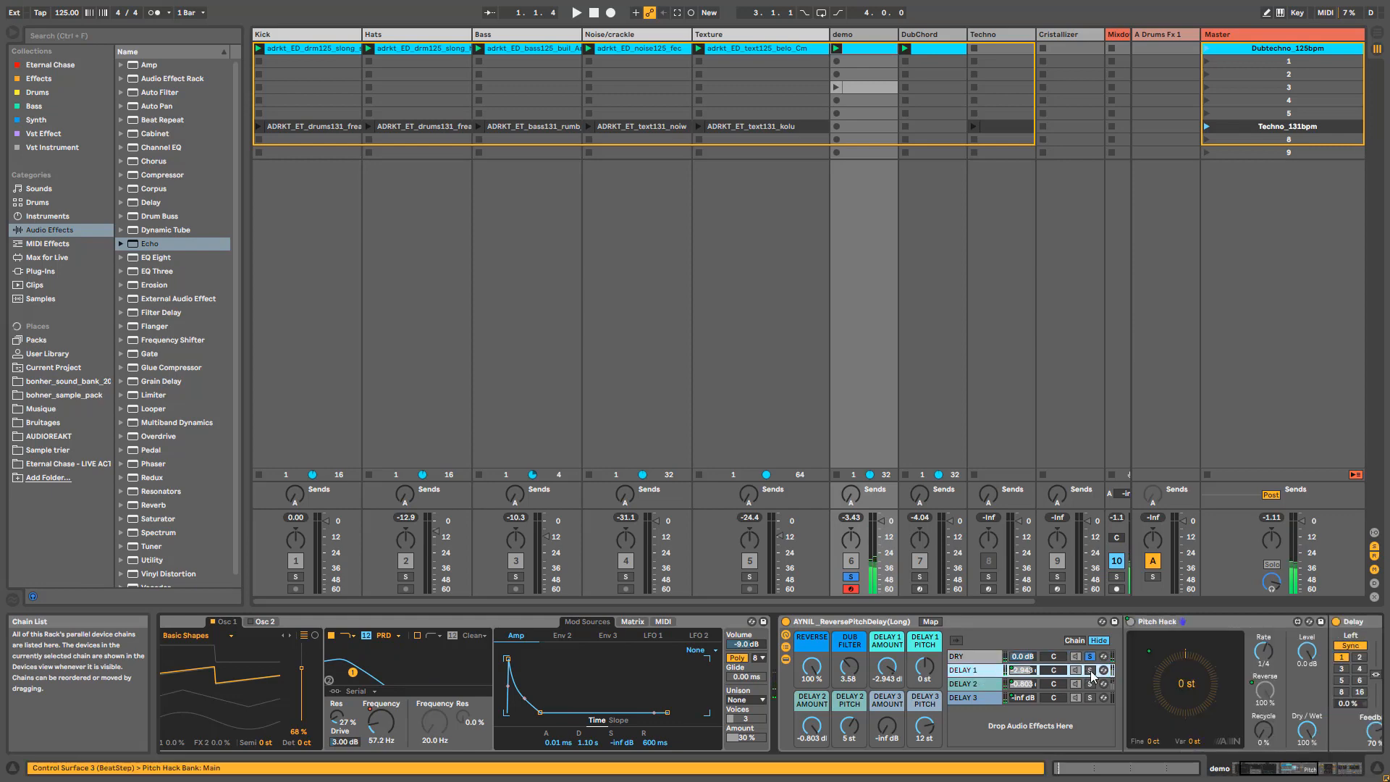
{"action": "left_click", "coordinate": [1091, 670]}
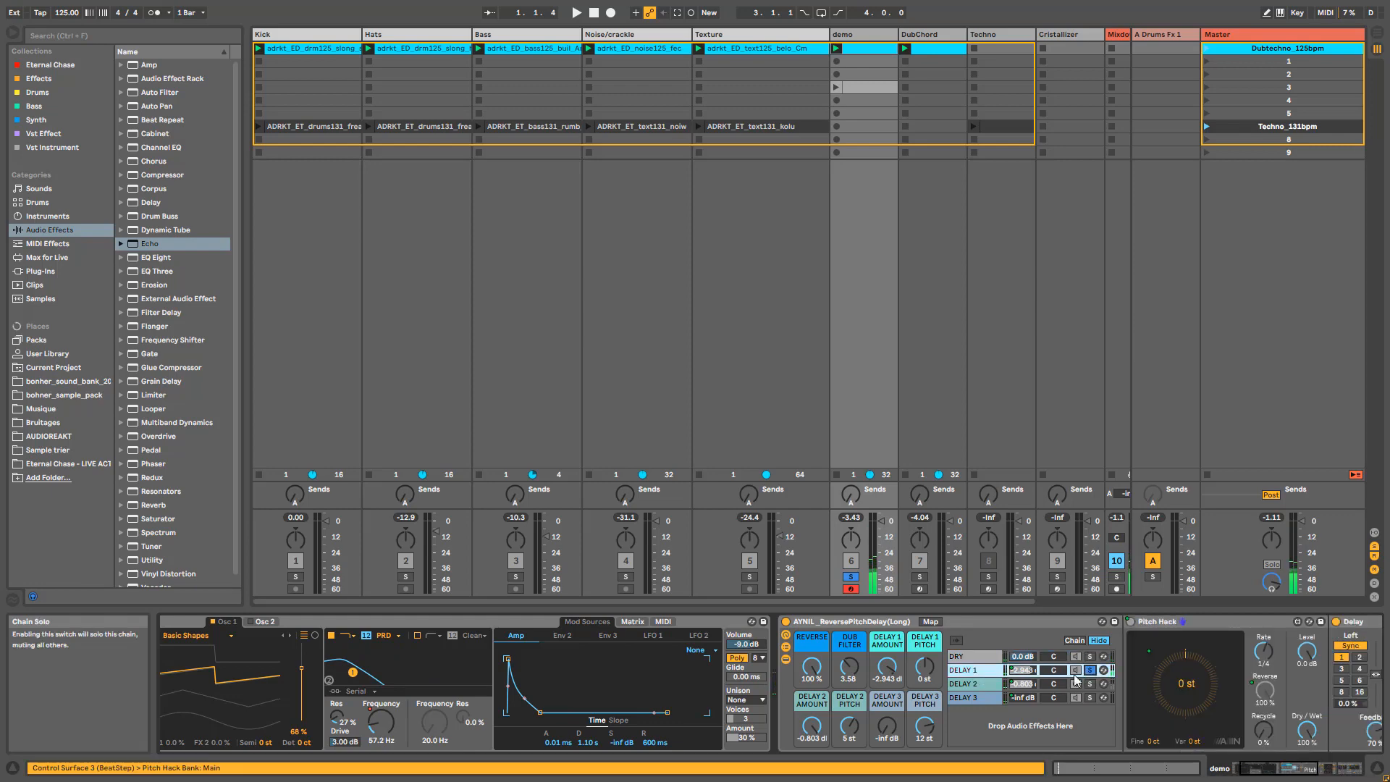
{"action": "left_click", "coordinate": [1268, 770]}
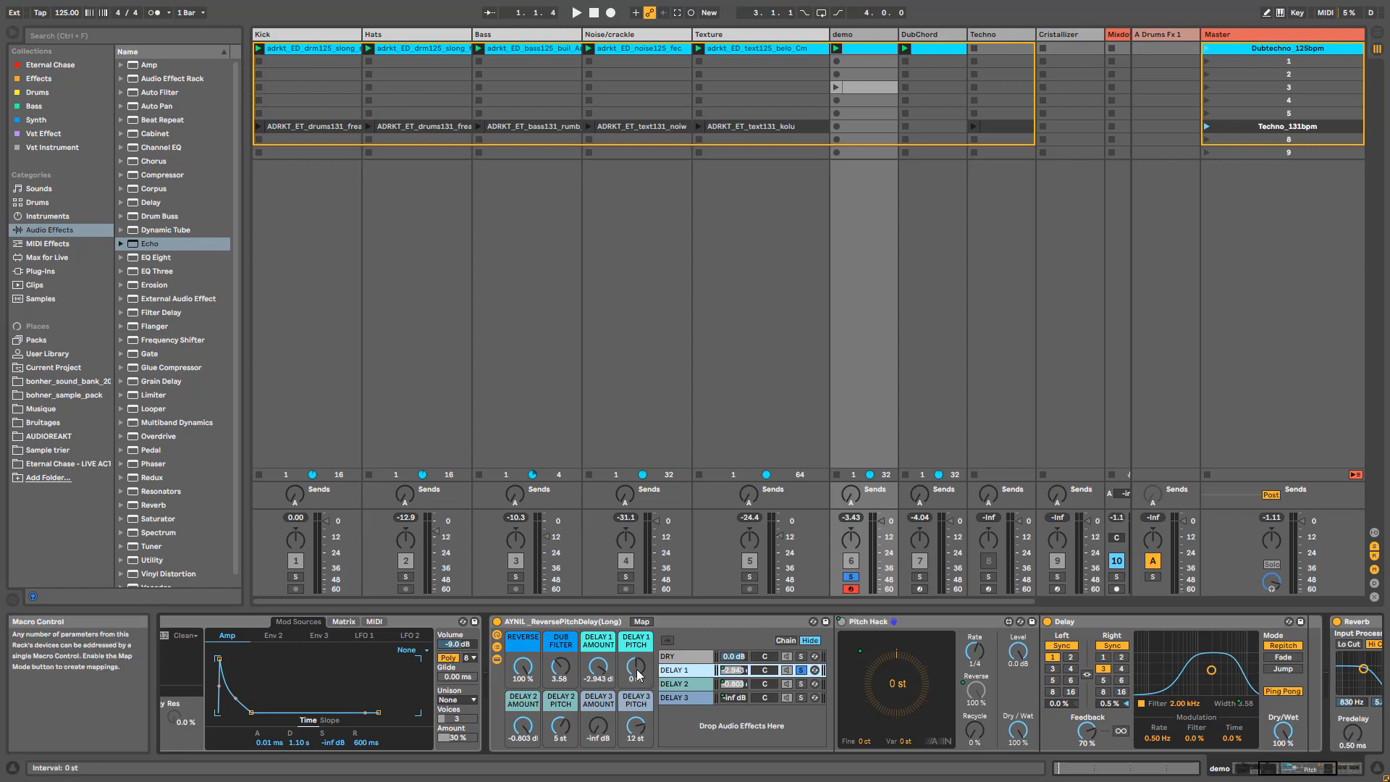
- Try raising Delay 1 Pitch and returning it to 0 st, and set it to 5 st
{"action": "left_click_drag", "start_coordinate": [637, 669], "coordinate": [636, 630]}
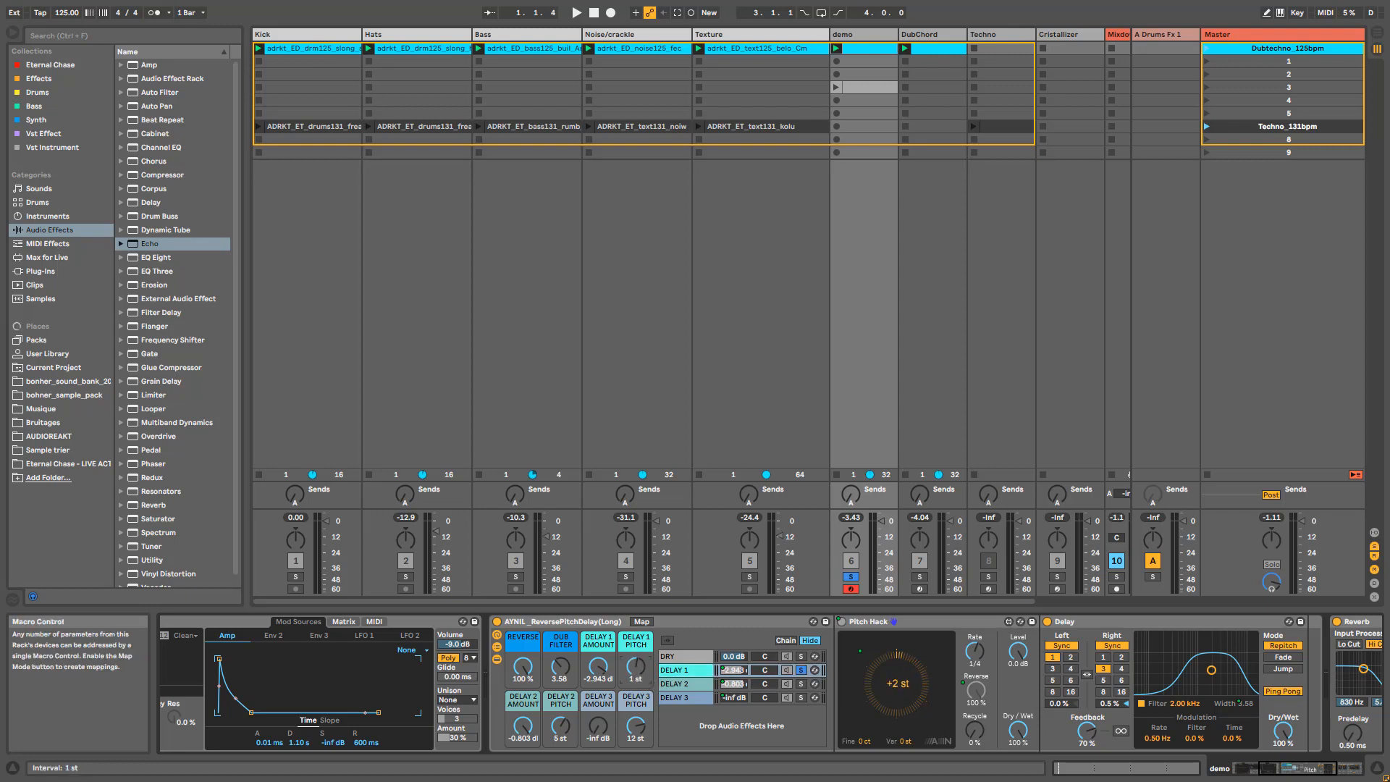
{"action": "left_click_drag", "start_coordinate": [637, 639], "coordinate": [638, 672]}
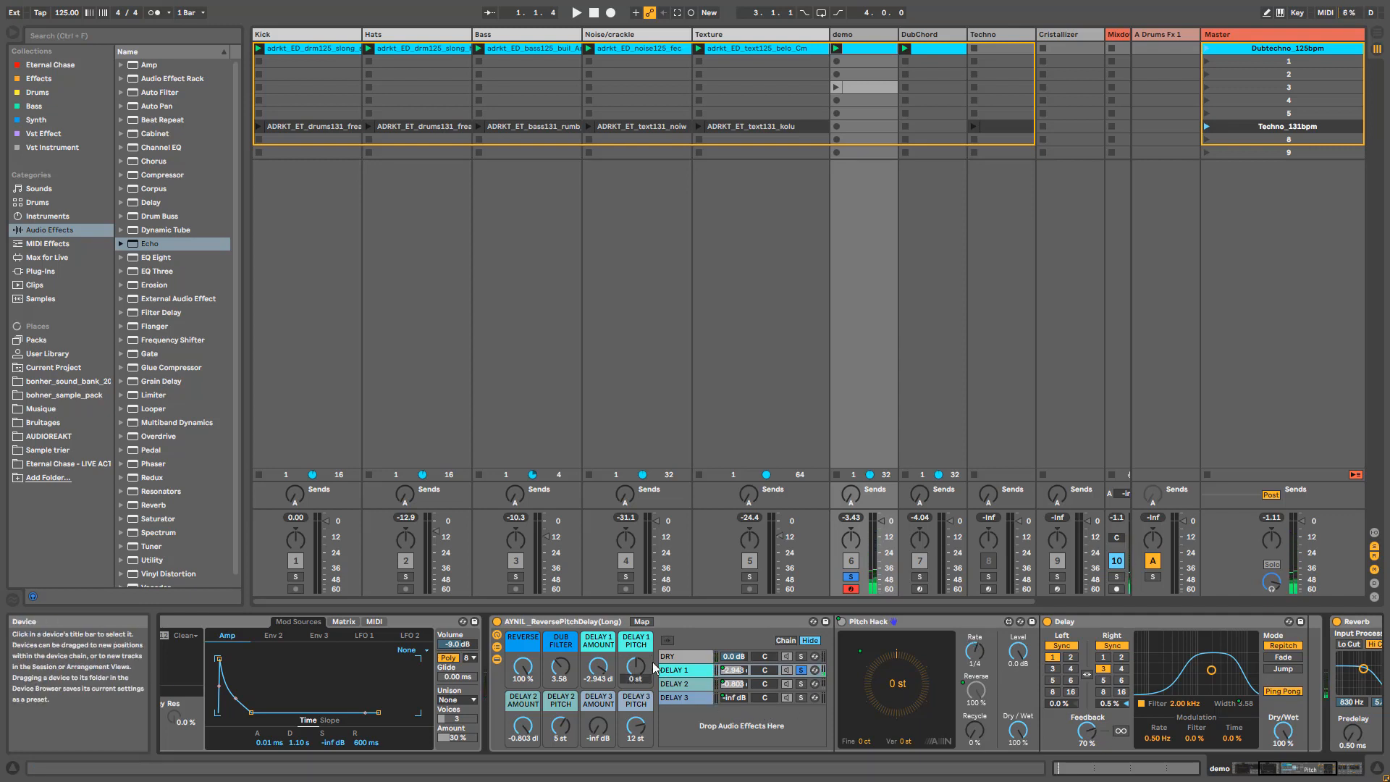
{"action": "type", "text": "5"}
{"action": "key", "text": "Return"}
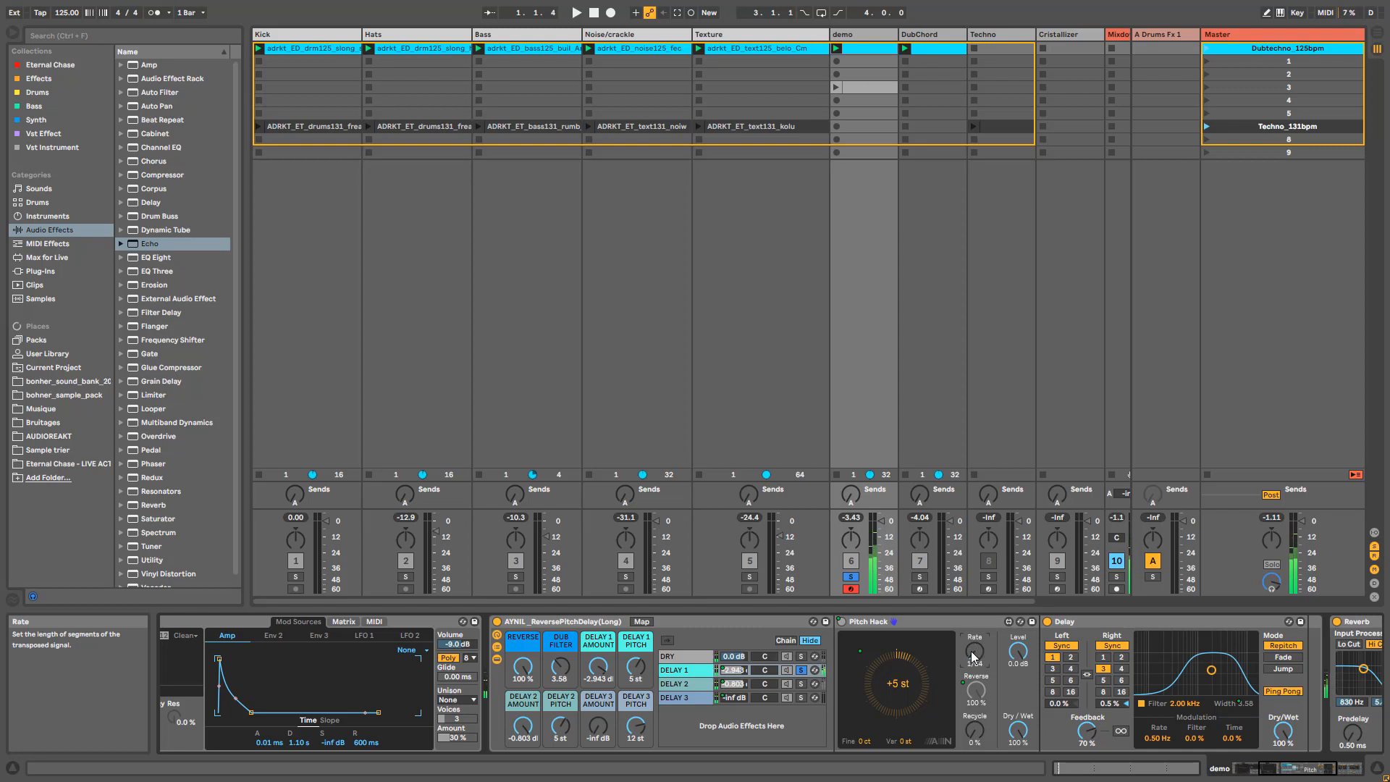
- Try different Pitch Hack Rate and Delay Feedback values on the Delay 1 chain, restoring them to 1/4 and 70 %
{"action": "left_click_drag", "start_coordinate": [973, 656], "coordinate": [972, 663]}
{"action": "left_click_drag", "start_coordinate": [981, 637], "coordinate": [981, 608]}
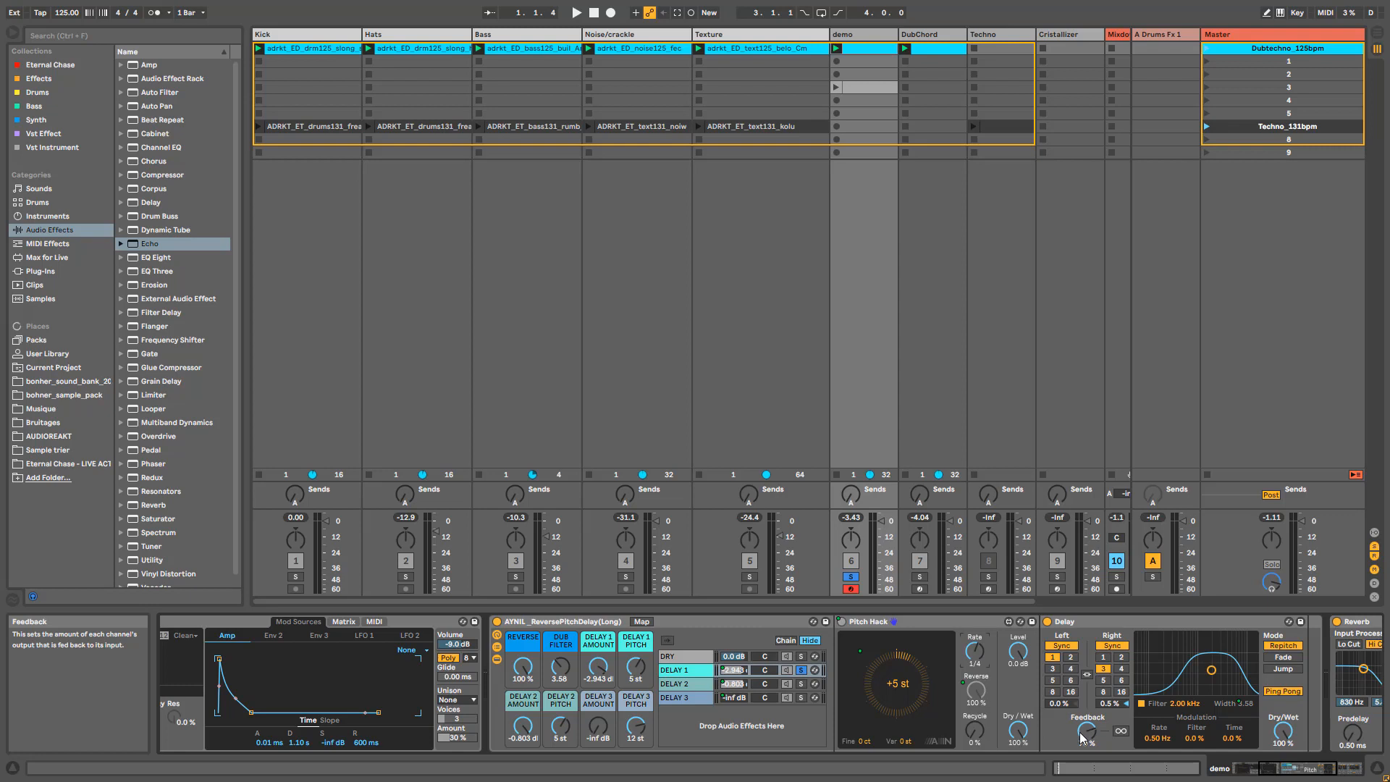
{"action": "left_click_drag", "start_coordinate": [1086, 731], "coordinate": [1087, 753]}
{"action": "left_click_drag", "start_coordinate": [1088, 734], "coordinate": [1088, 721]}
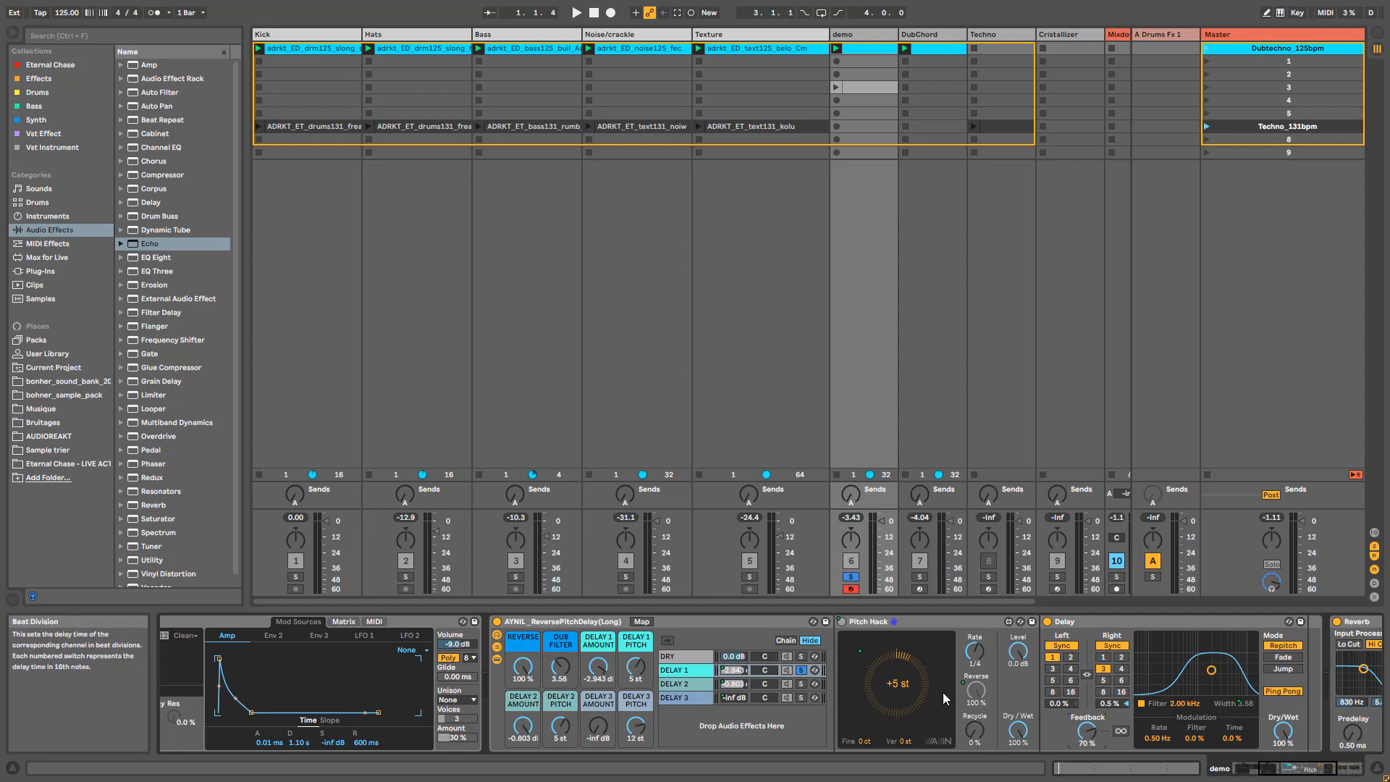
- Compare the Pitch Hack and Delay settings of the Delay 3, Delay 2 and Delay 1 chains
{"action": "left_click", "coordinate": [688, 697]}
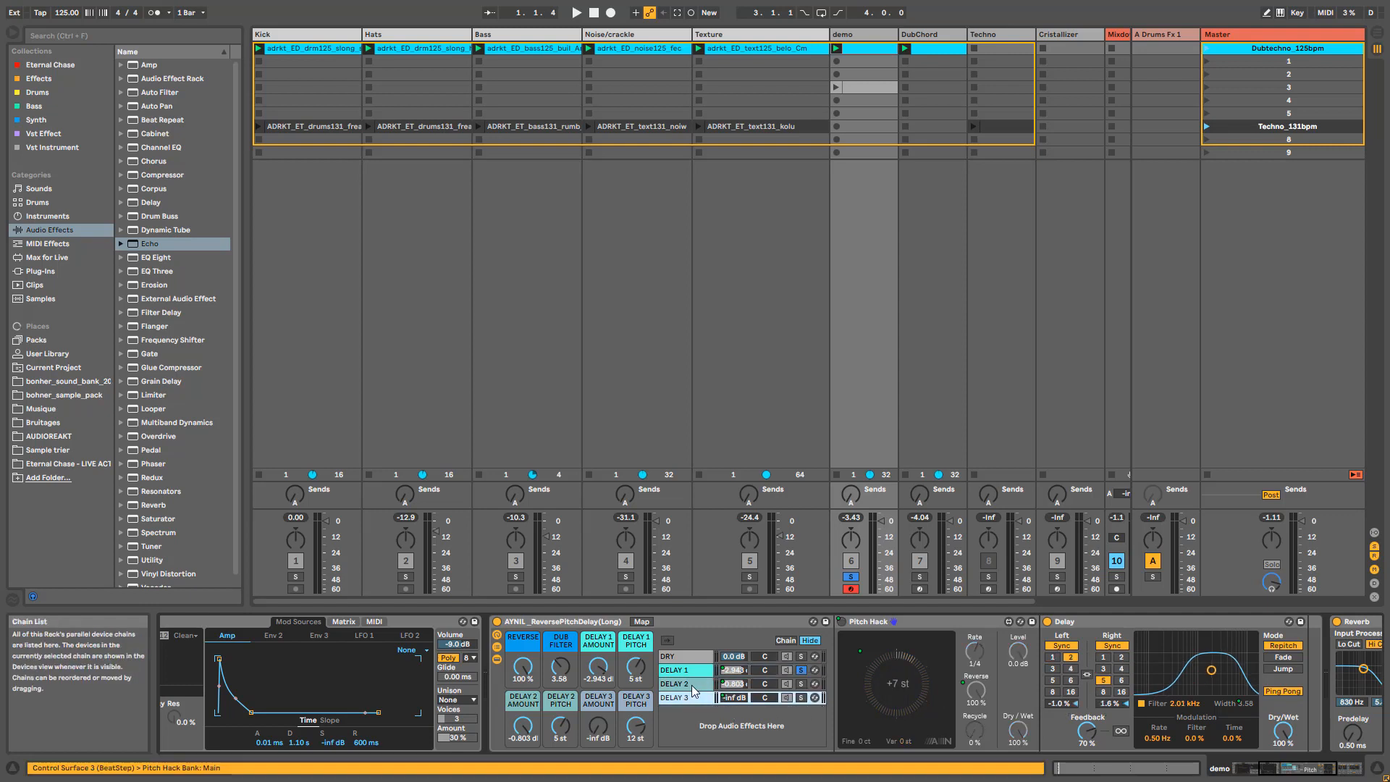
{"action": "left_click", "coordinate": [689, 685]}
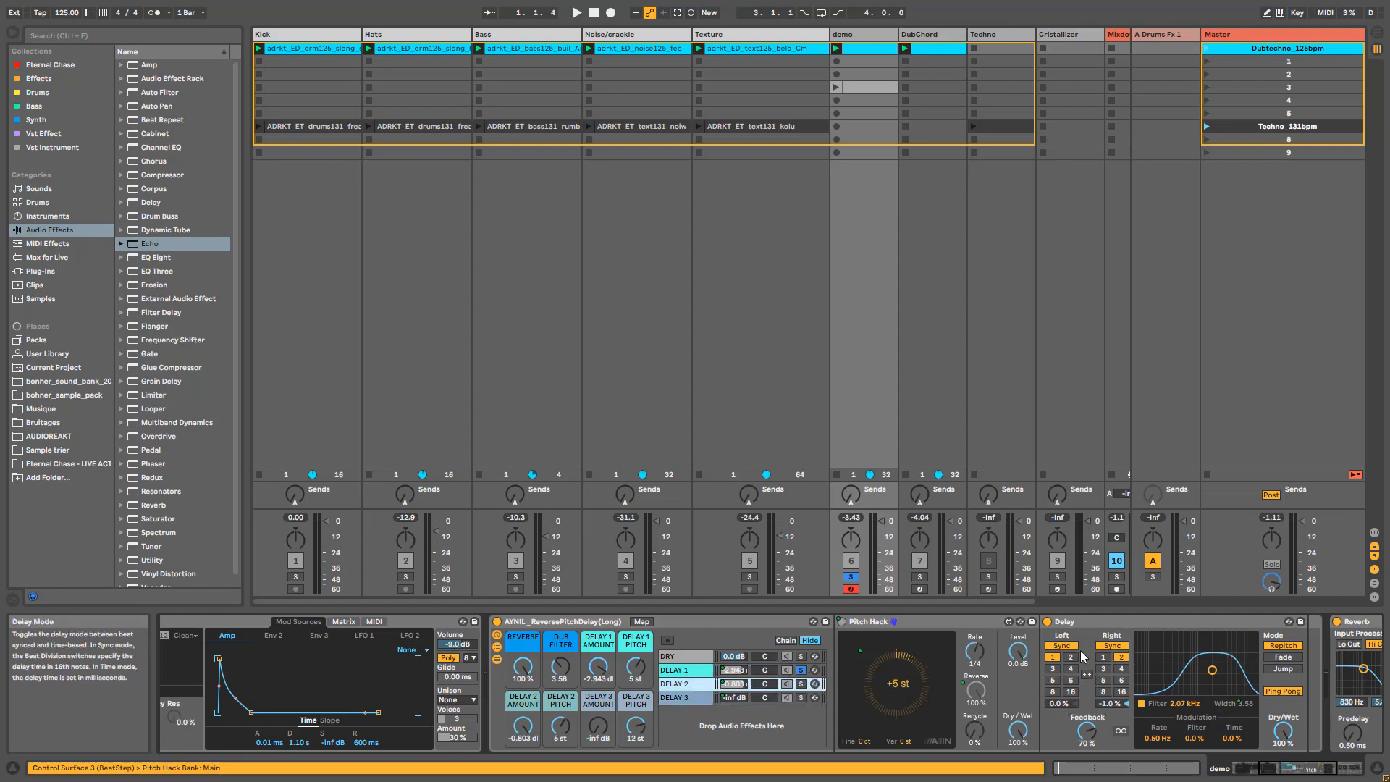
{"action": "left_click", "coordinate": [715, 699]}
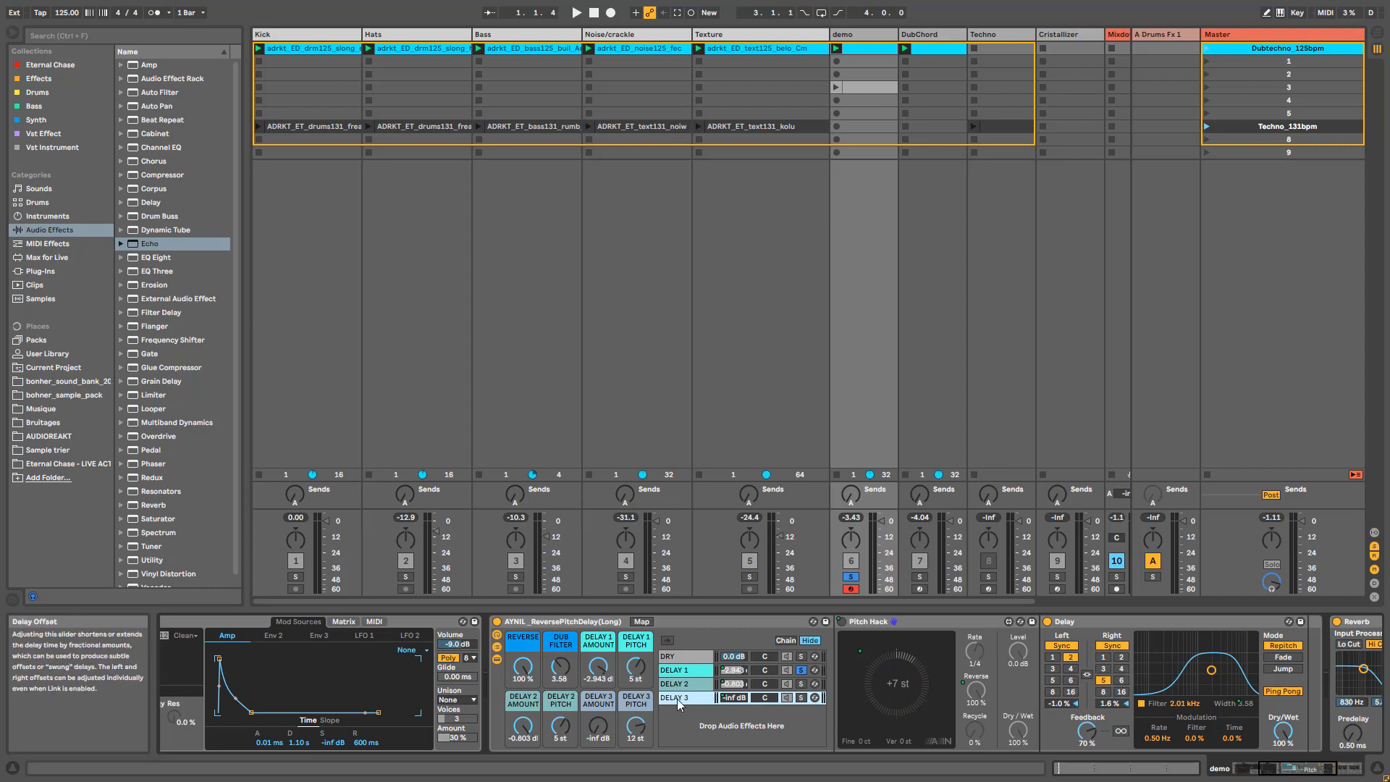
{"action": "left_click", "coordinate": [716, 684]}
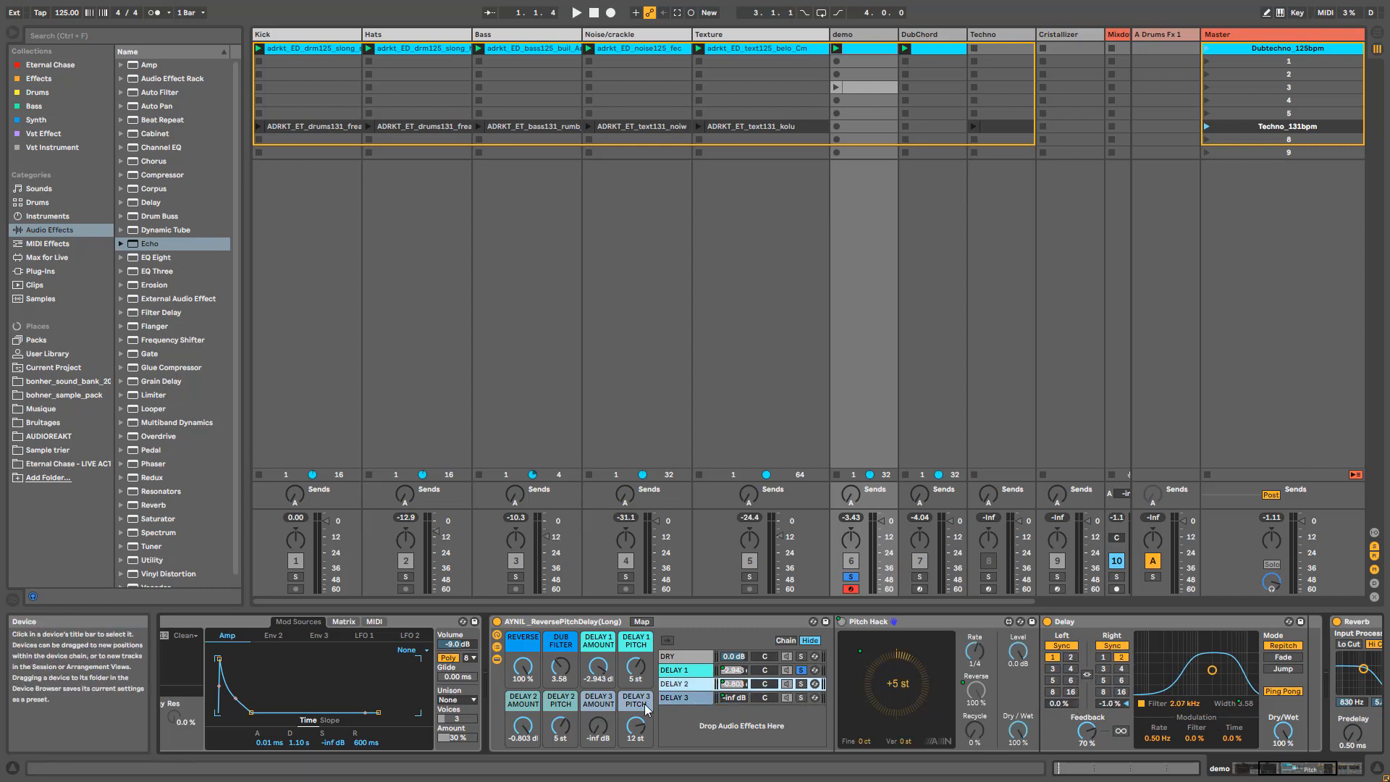
{"action": "left_click", "coordinate": [693, 675]}
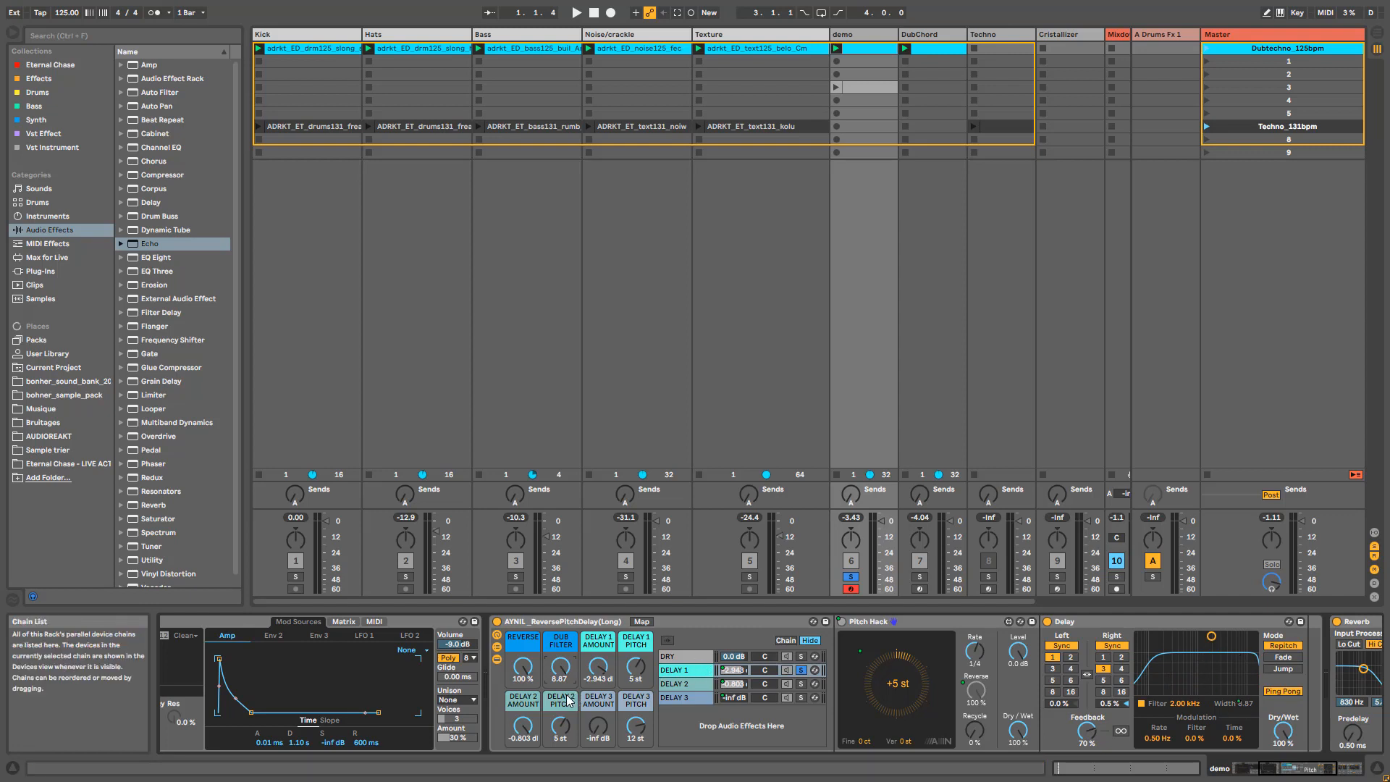
- Set the demo rack's Dub Filter to 5.25 and Delay 2 Amount to -1.337 dB
{"action": "left_click_drag", "start_coordinate": [560, 666], "coordinate": [561, 695]}
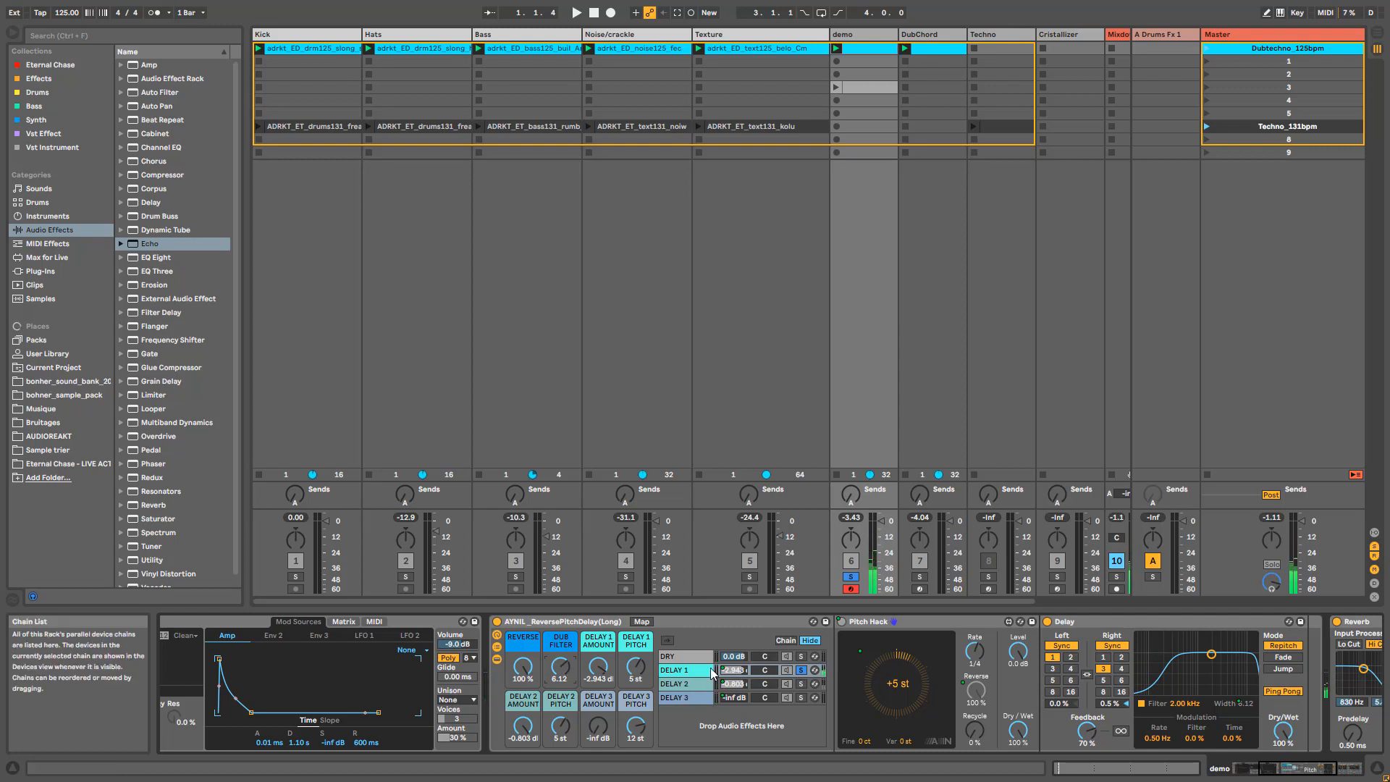
{"action": "left_click", "coordinate": [697, 683]}
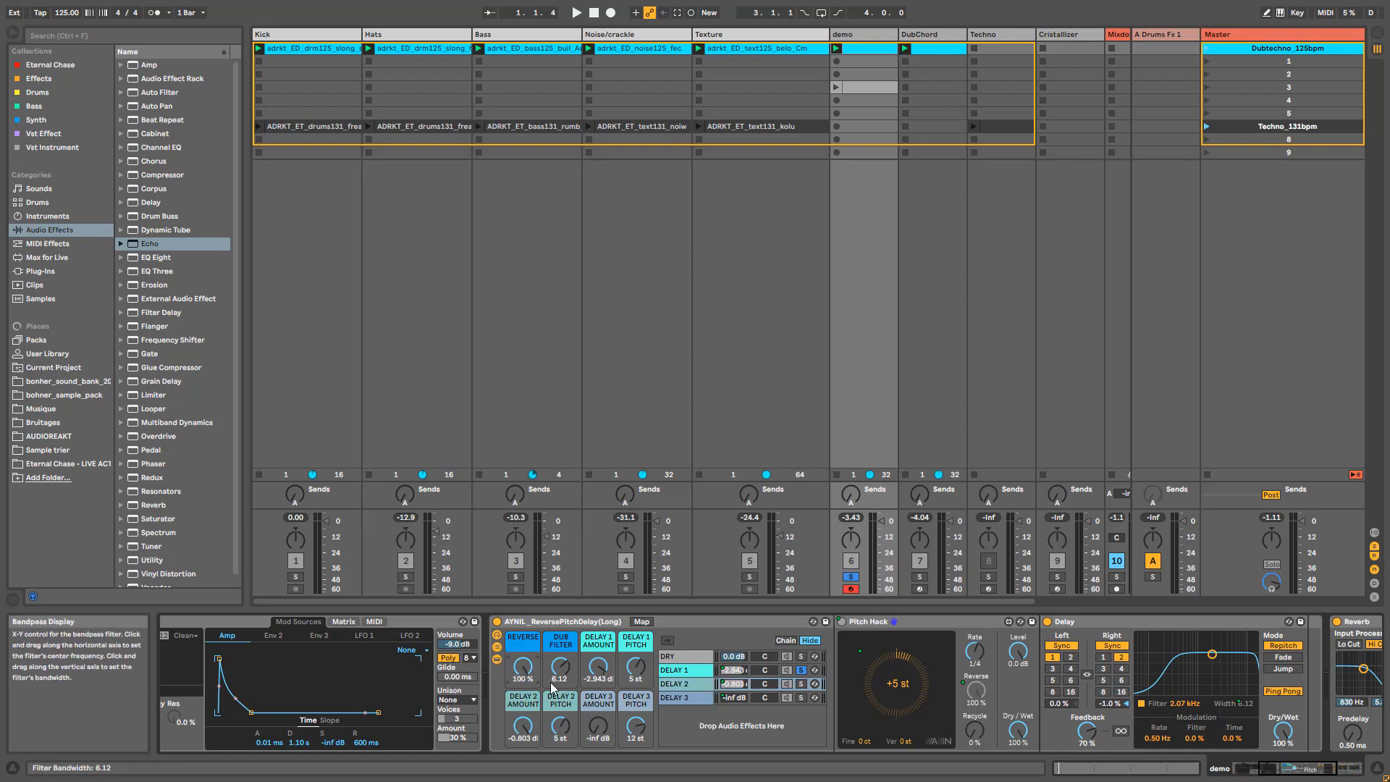
{"action": "left_click_drag", "start_coordinate": [554, 674], "coordinate": [523, 731]}
{"action": "left_click", "coordinate": [734, 682]}
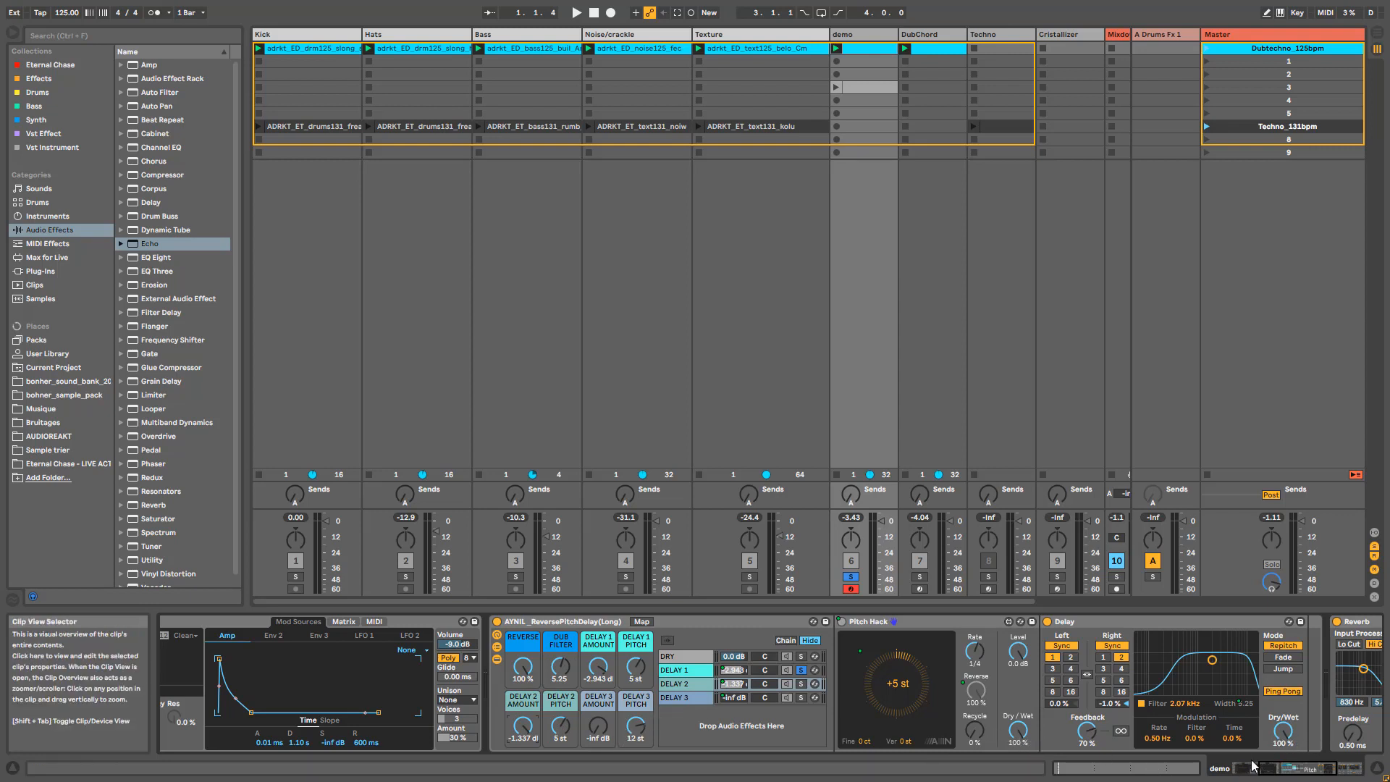
- Hide the demo rack's chain list, and solo and select the Techno track to bring up its devices
{"action": "left_click", "coordinate": [496, 659]}
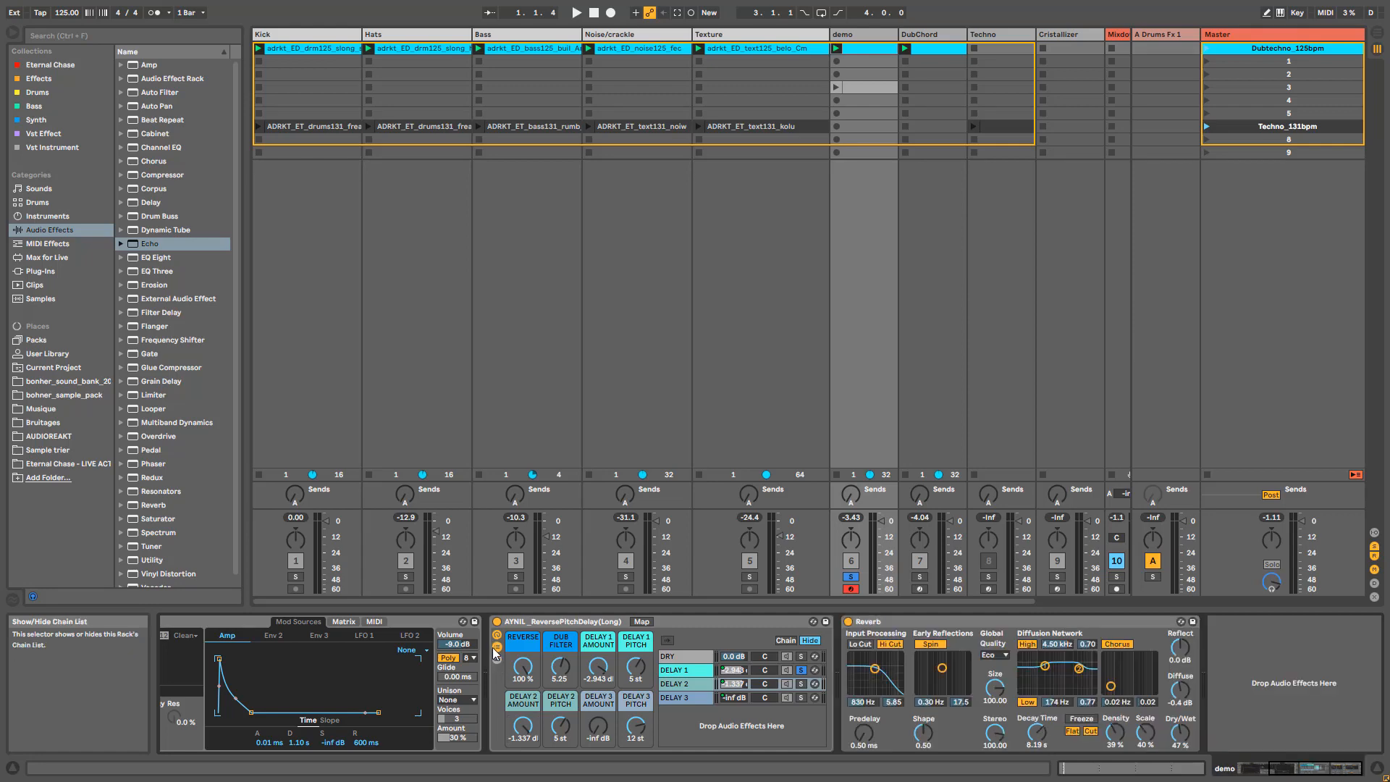
{"action": "left_click", "coordinate": [989, 577]}
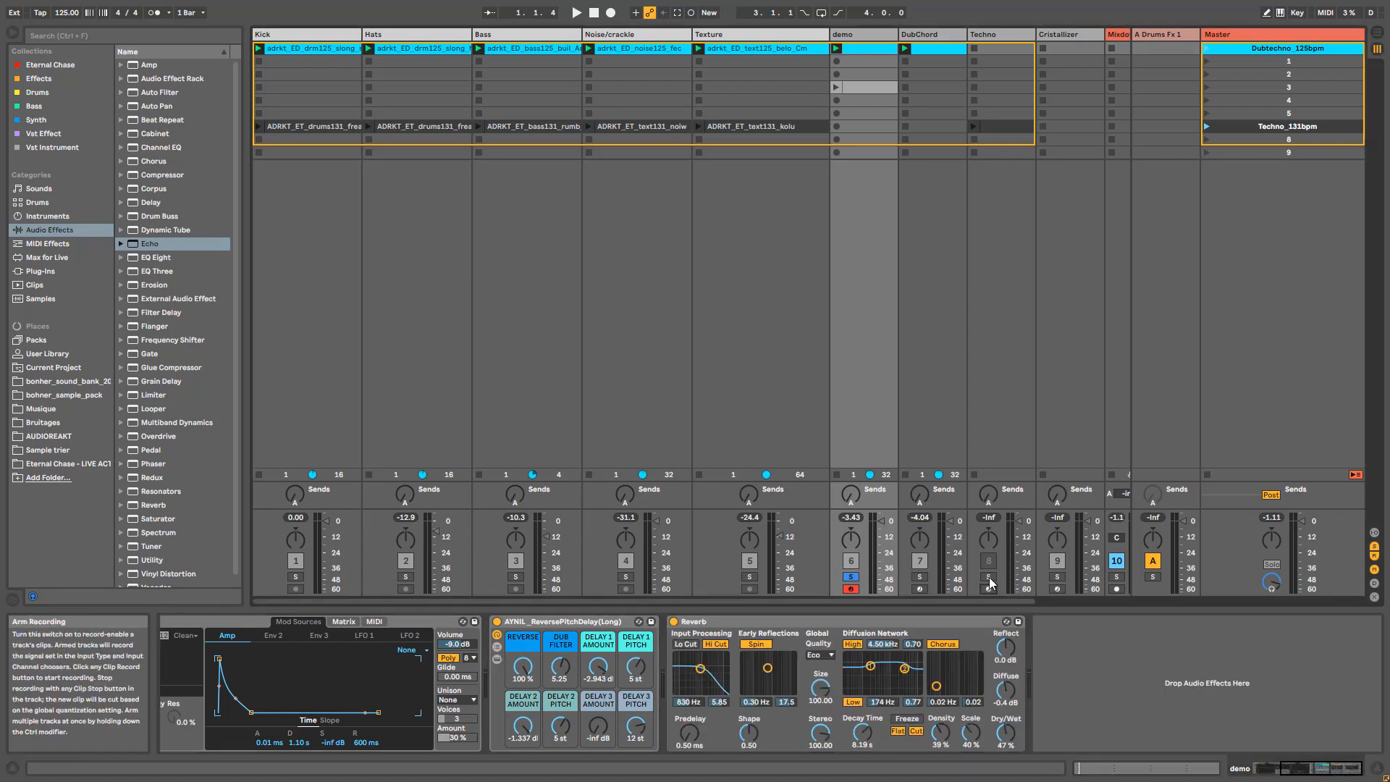
{"action": "left_click", "coordinate": [1000, 34]}
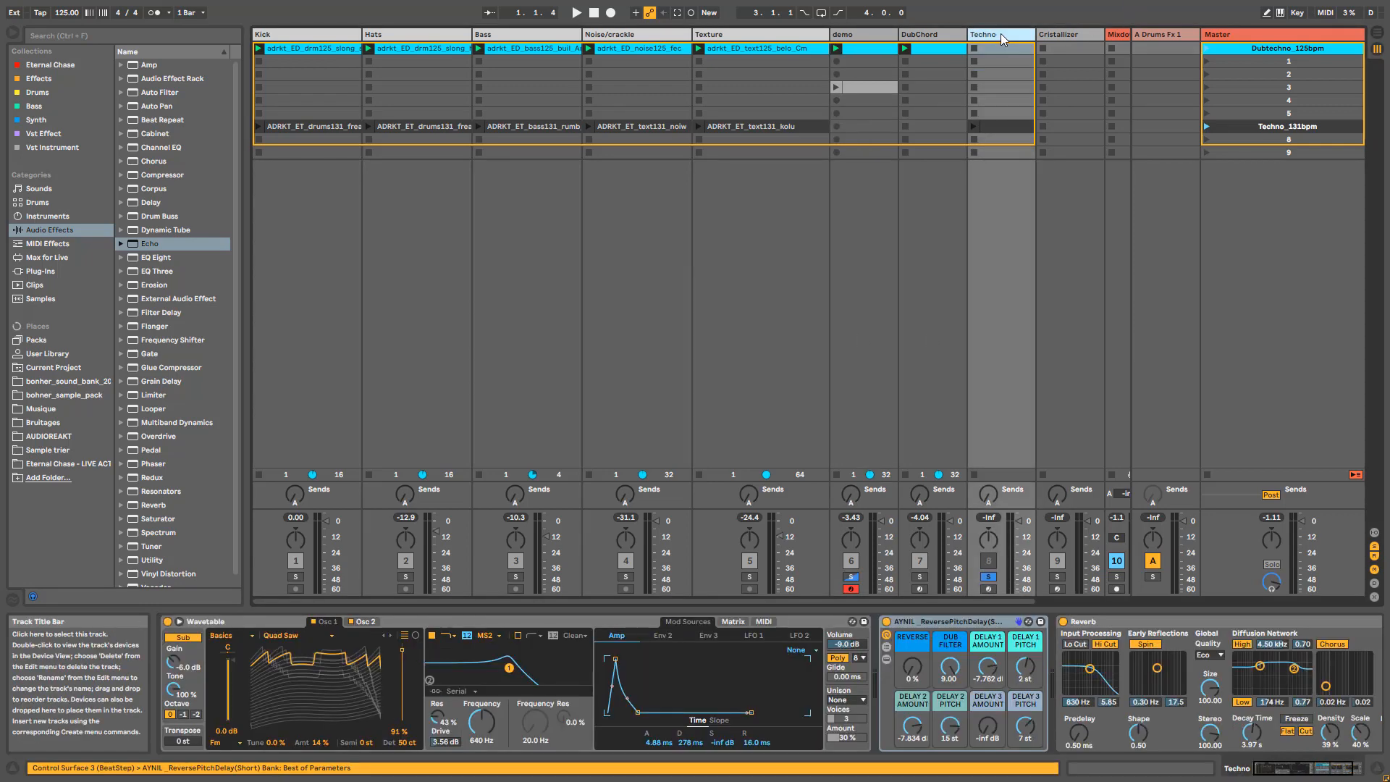
{"action": "double_click", "coordinate": [1001, 33]}
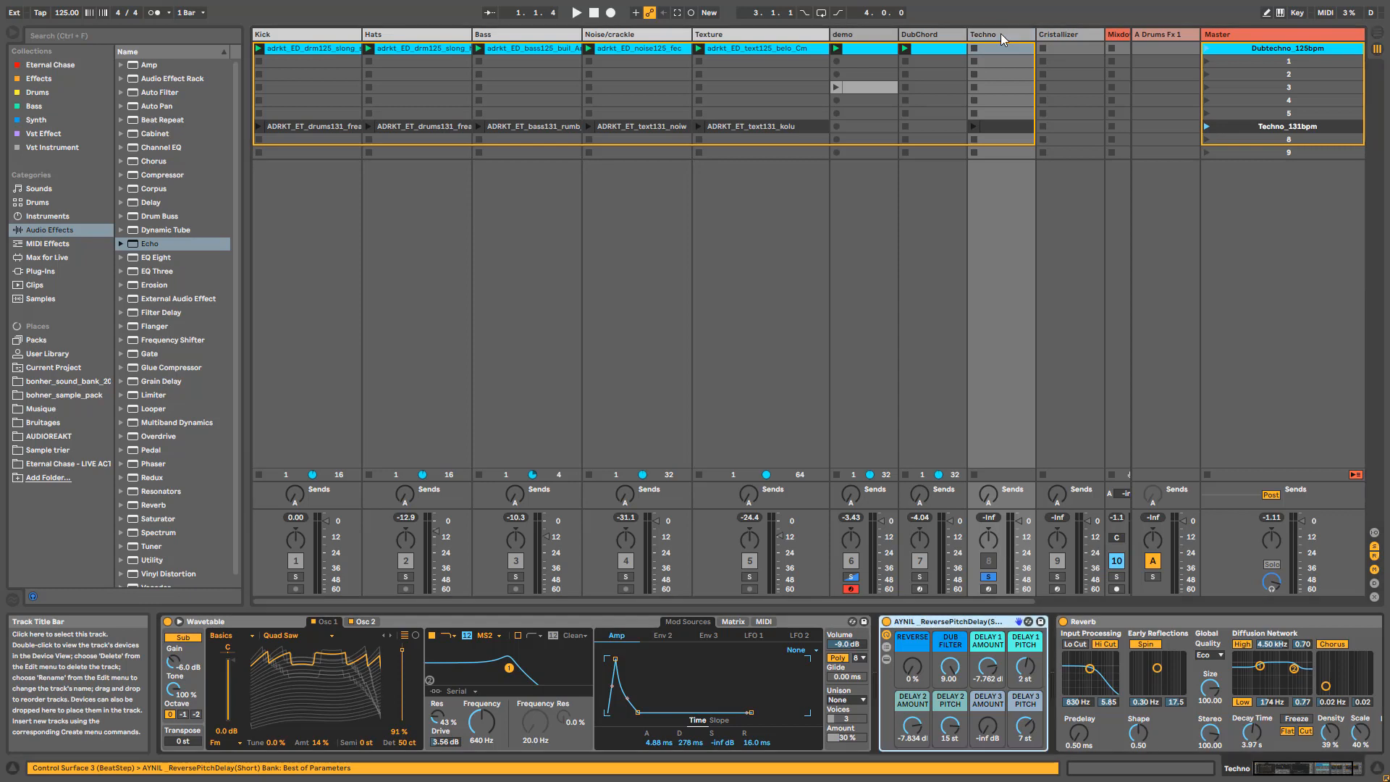
- Show the chains of the Techno track's ReversePitchDelay(Short) rack and select the Delay 1 chain
{"action": "left_click", "coordinate": [887, 659]}
{"action": "left_click", "coordinate": [1273, 774]}
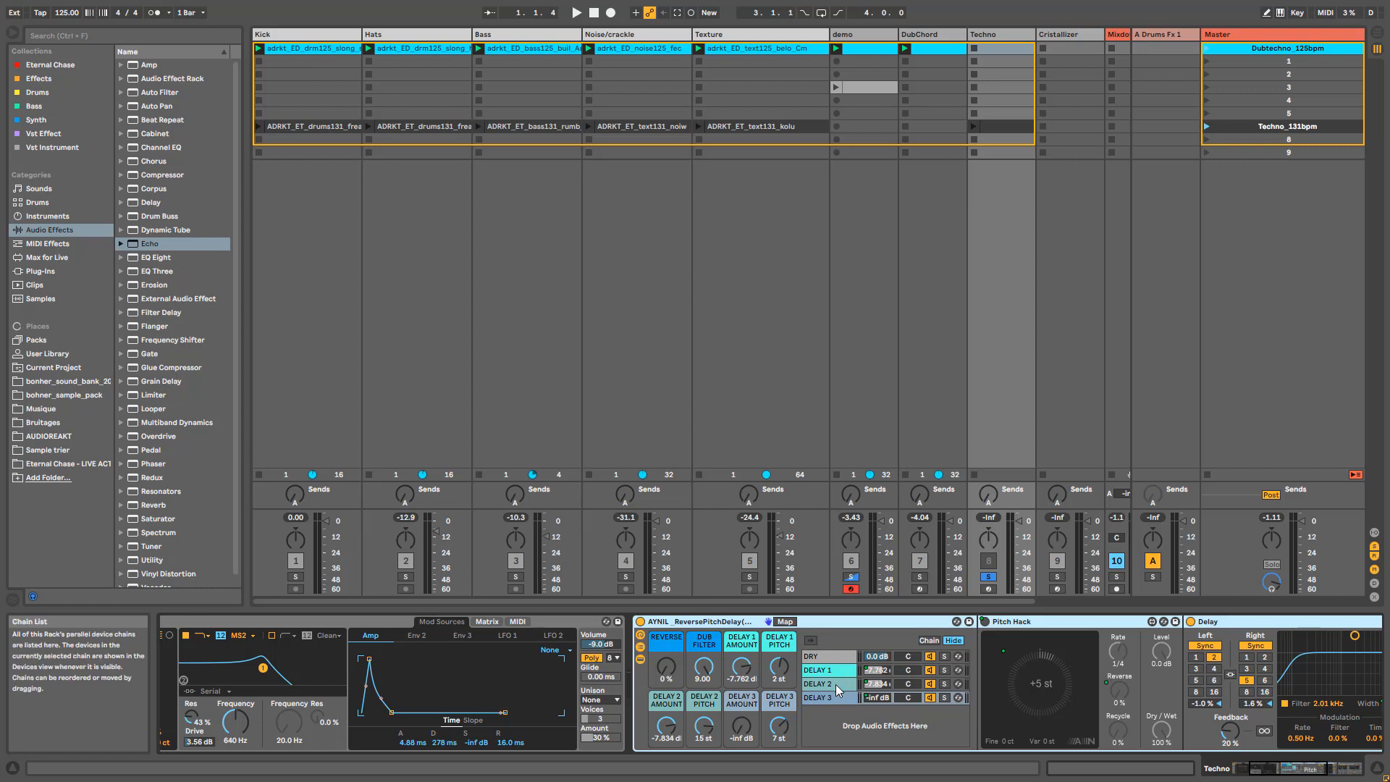
{"action": "left_click", "coordinate": [833, 669]}
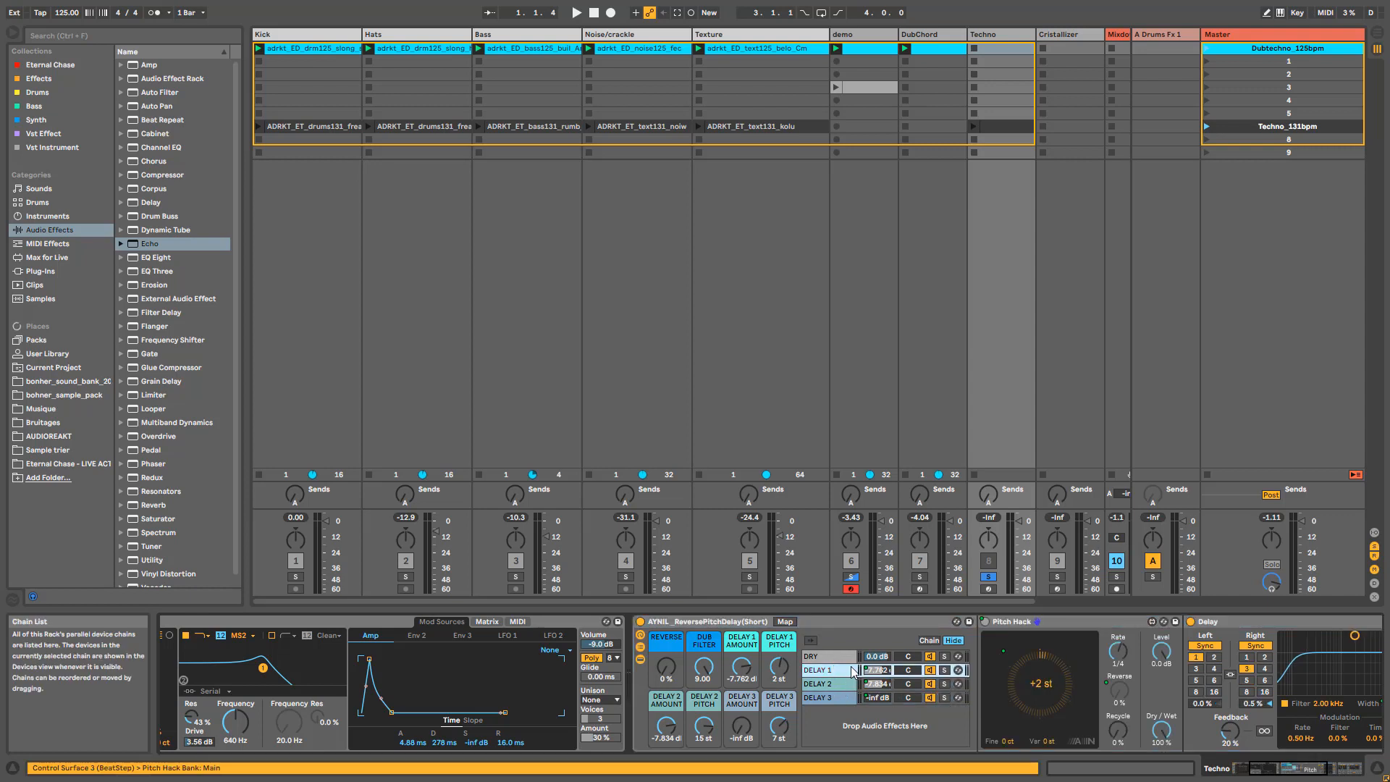
- Arm the Techno track for recording and launch its clip
{"action": "left_click", "coordinate": [986, 588]}
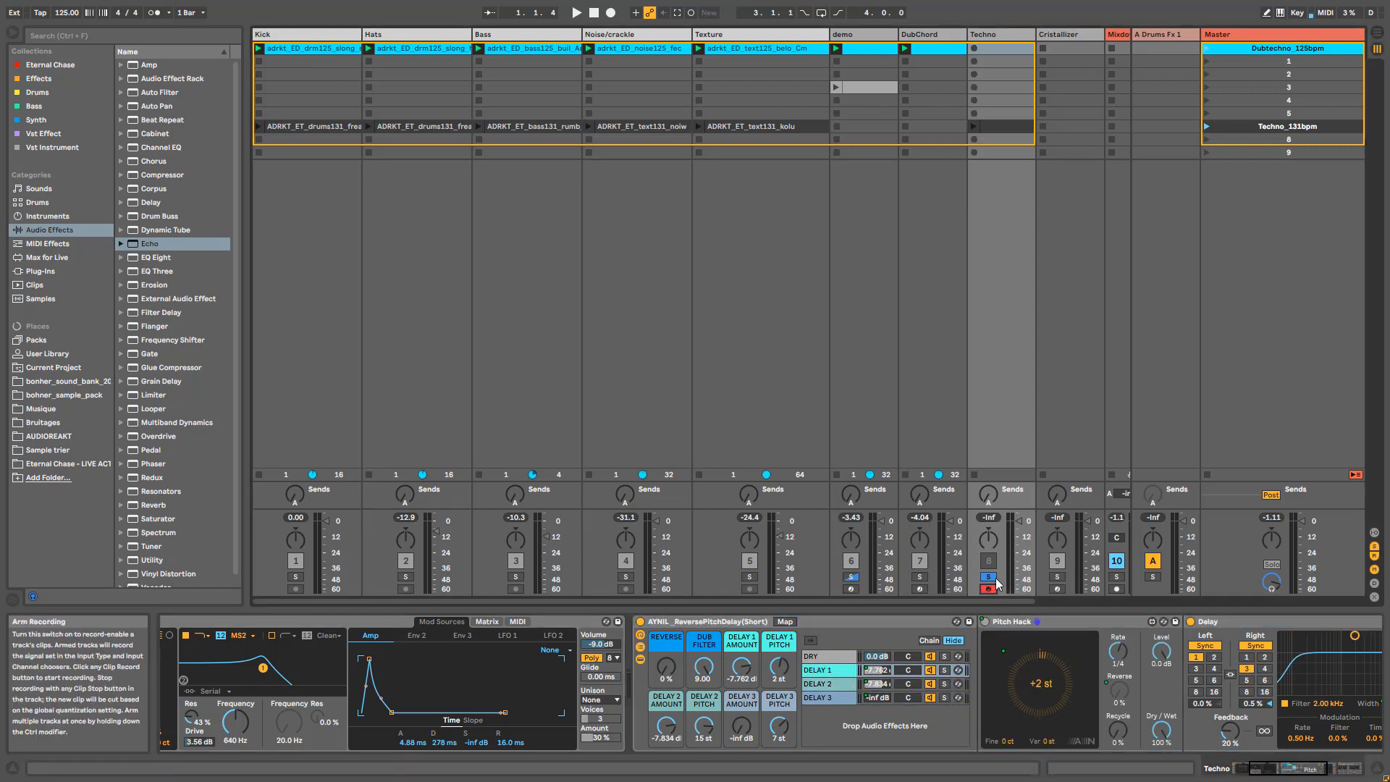
{"action": "left_click", "coordinate": [973, 127]}
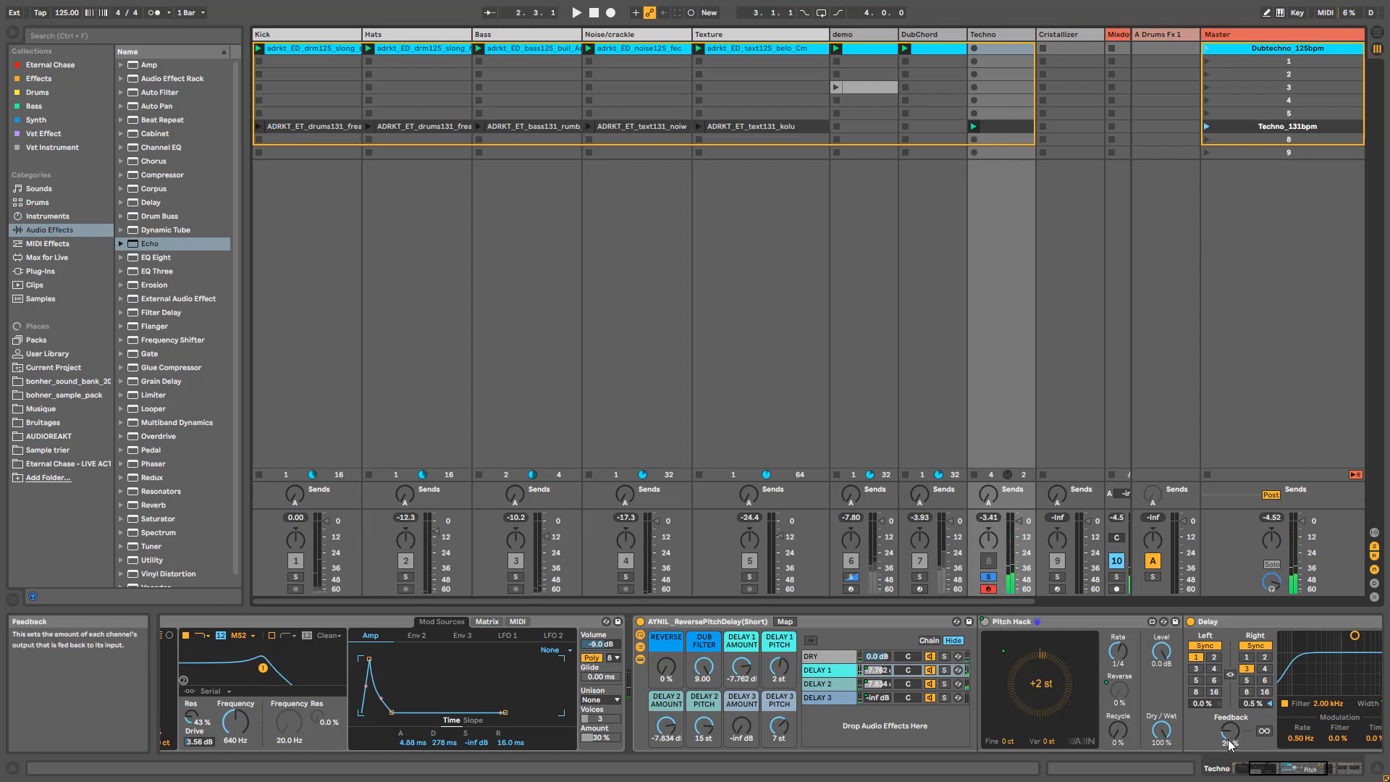
- Set the Delay Feedback to 70 % on the Techno rack's Delay 1, Delay 2 and Delay 3 chains
{"action": "left_click_drag", "start_coordinate": [1228, 742], "coordinate": [1231, 735]}
{"action": "left_click", "coordinate": [818, 685]}
{"action": "type", "text": "70"}
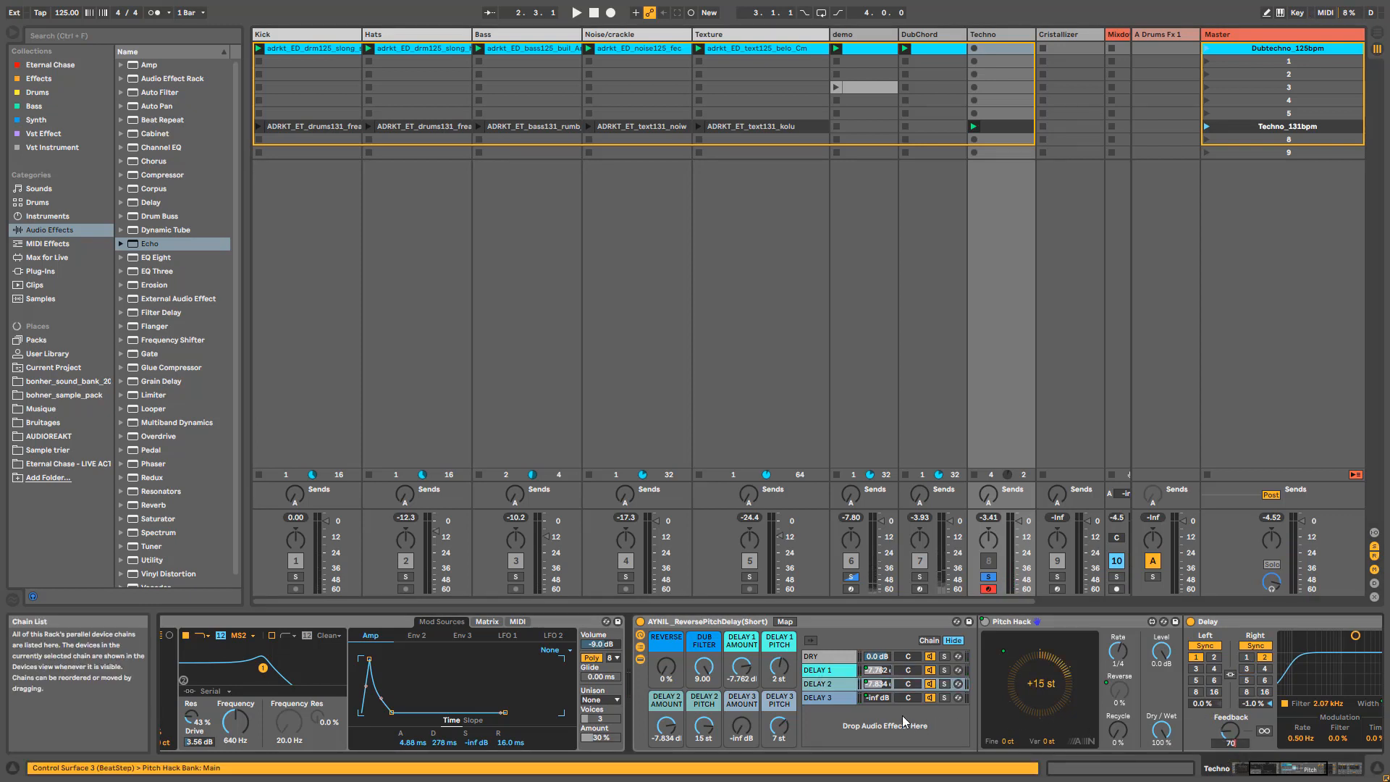
{"action": "left_click", "coordinate": [821, 699]}
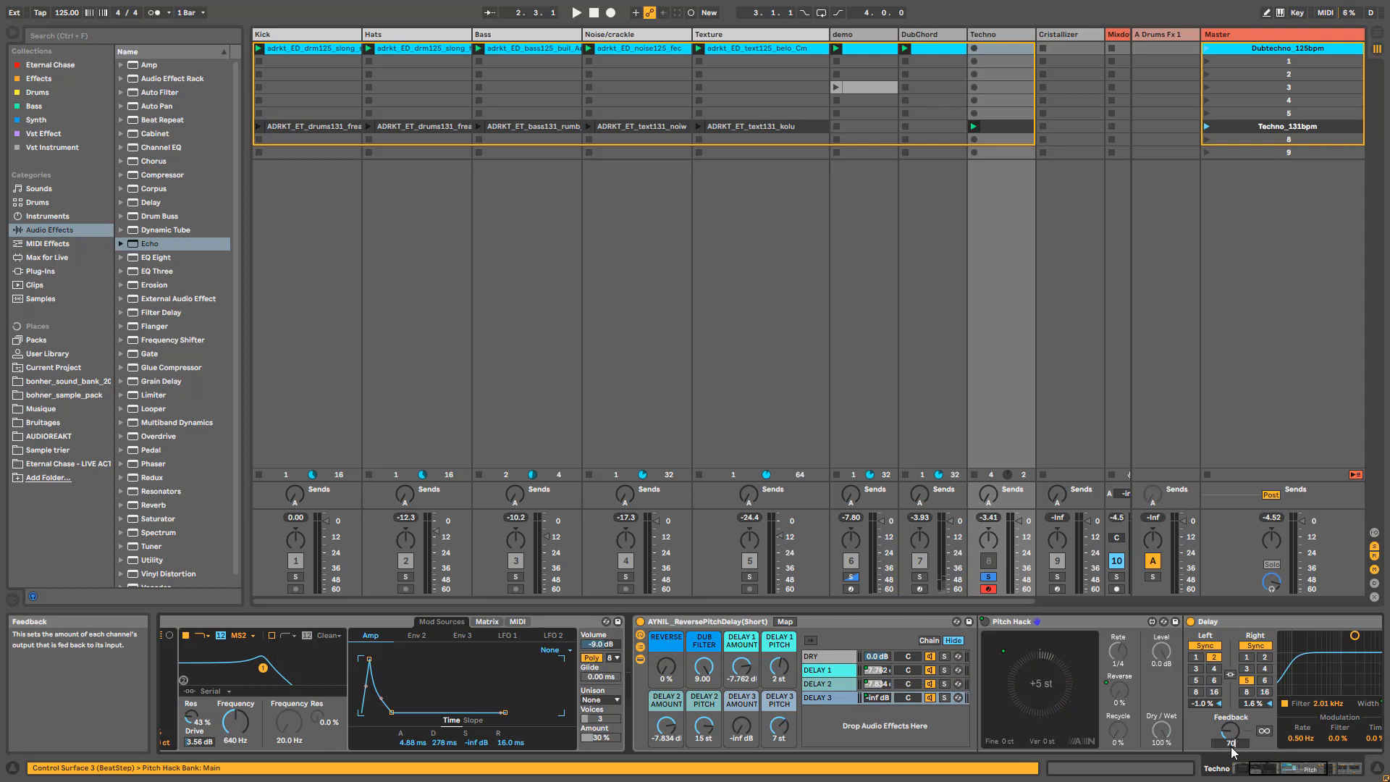
{"action": "key", "text": "Return"}
- Launch the Techno_131bpm scene during playback to hear the delays, and stop the transport
{"action": "key", "text": "space"}
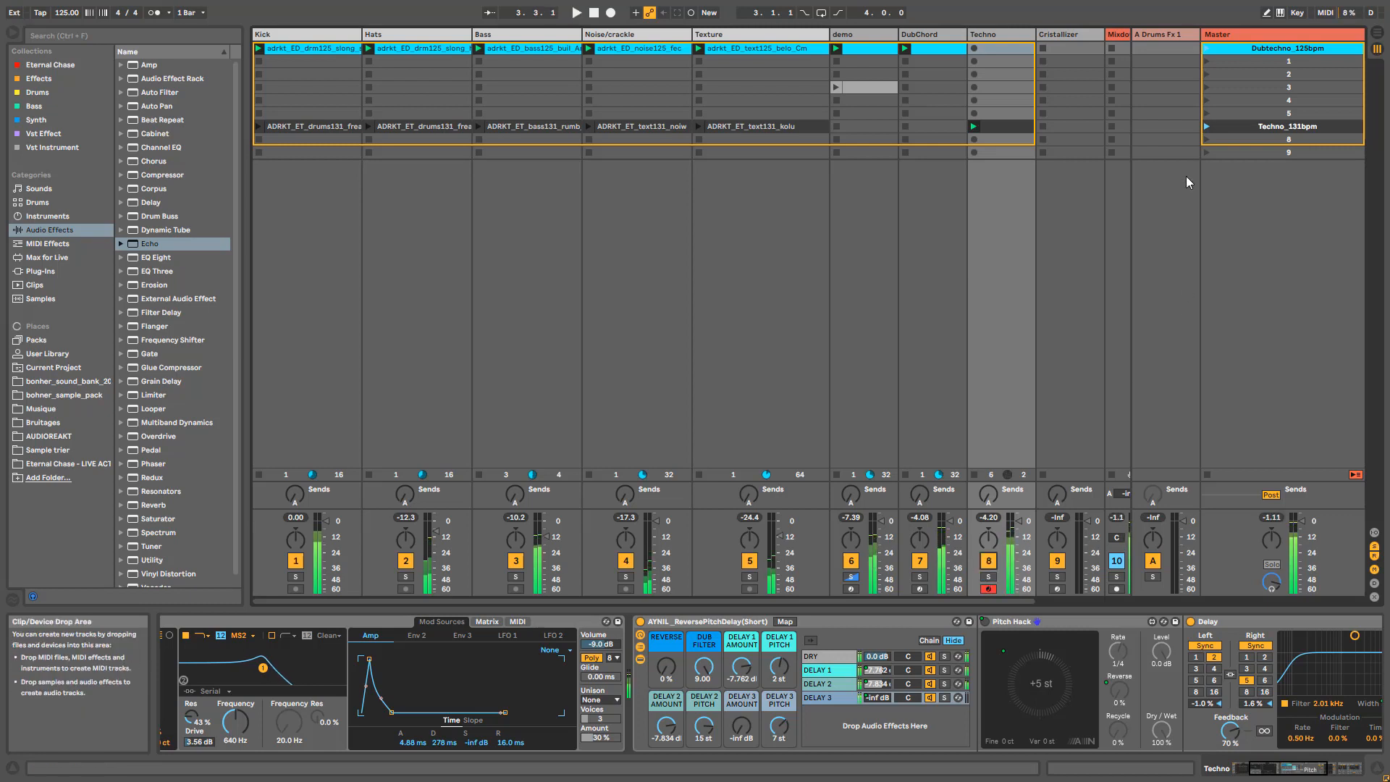
{"action": "left_click", "coordinate": [1206, 128]}
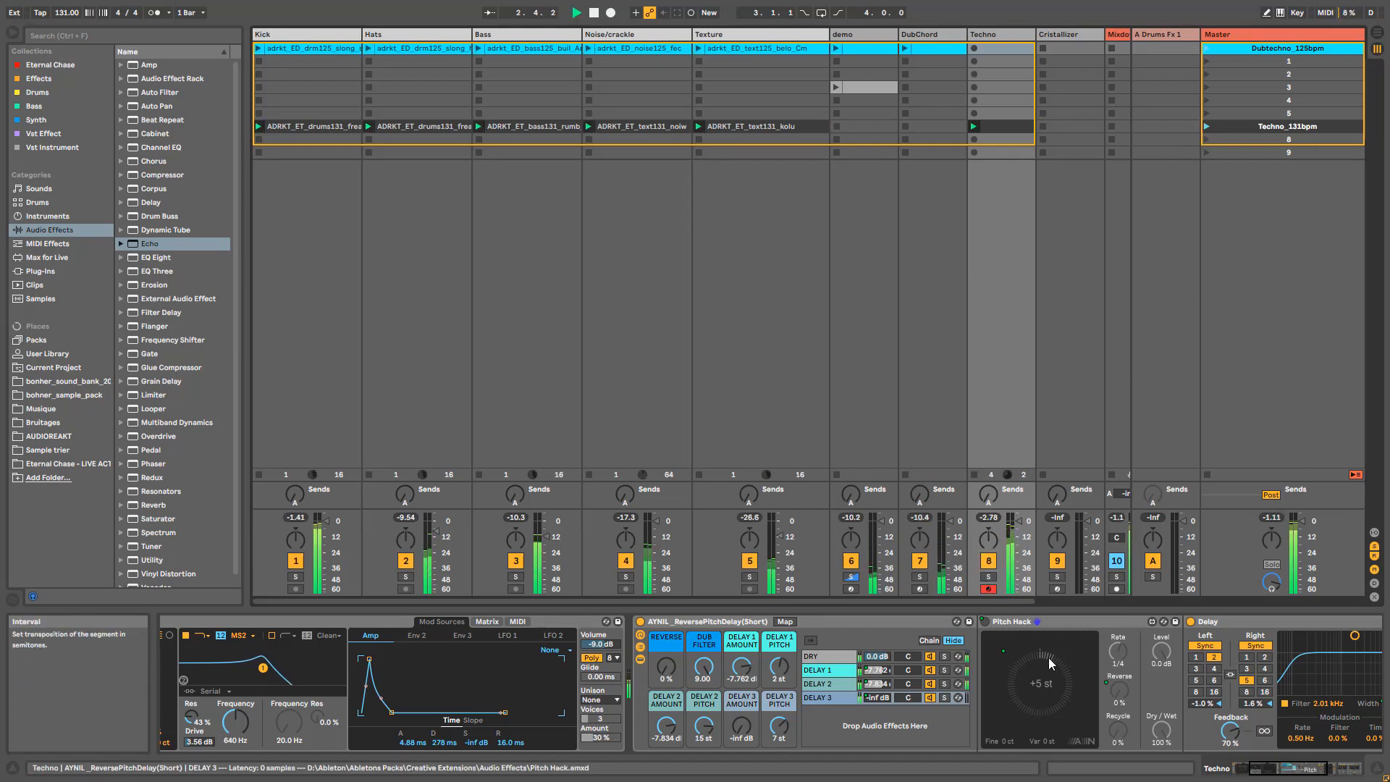
{"action": "key", "text": "space"}
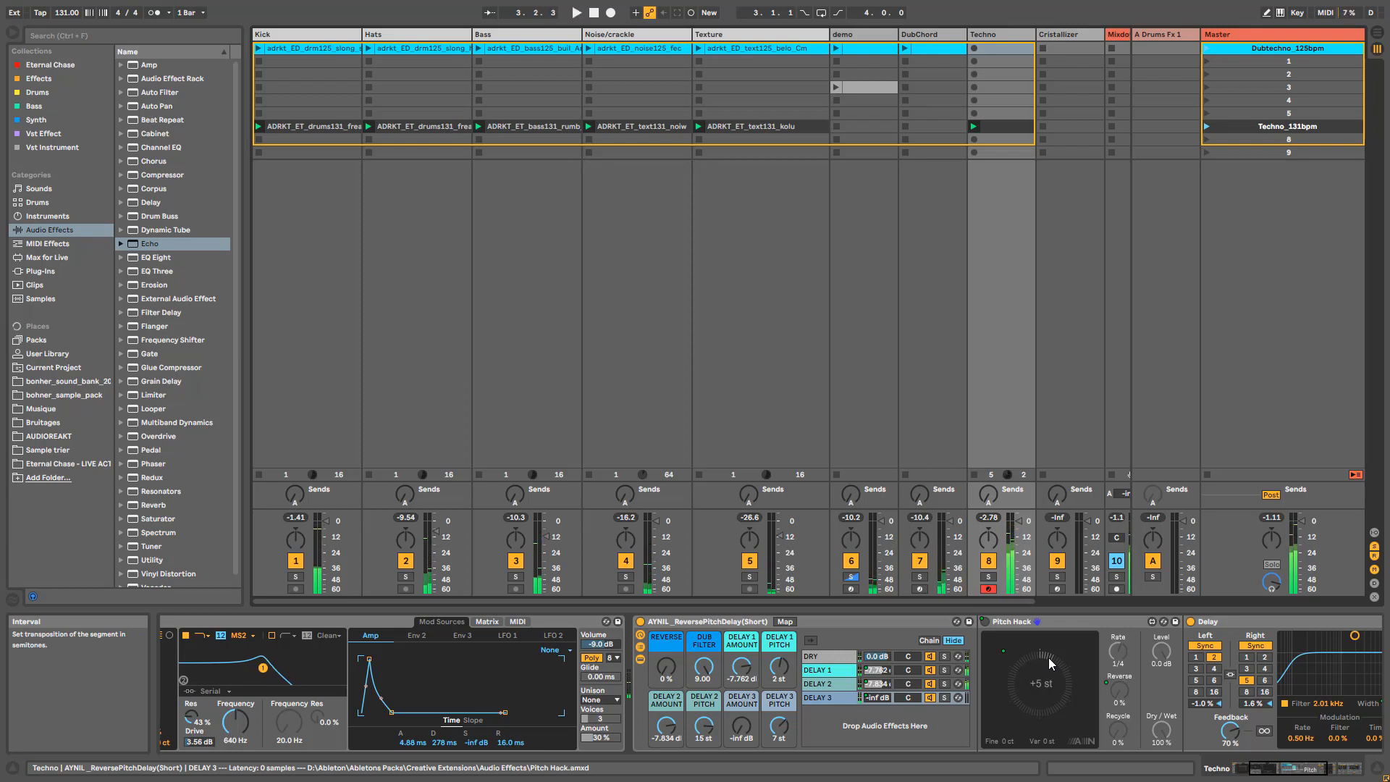
- Set the Delay Feedback to 20 % on the Techno rack's Delay 3, Delay 2 and Delay 1 chains
{"action": "left_click", "coordinate": [1235, 739]}
{"action": "type", "text": "2"}
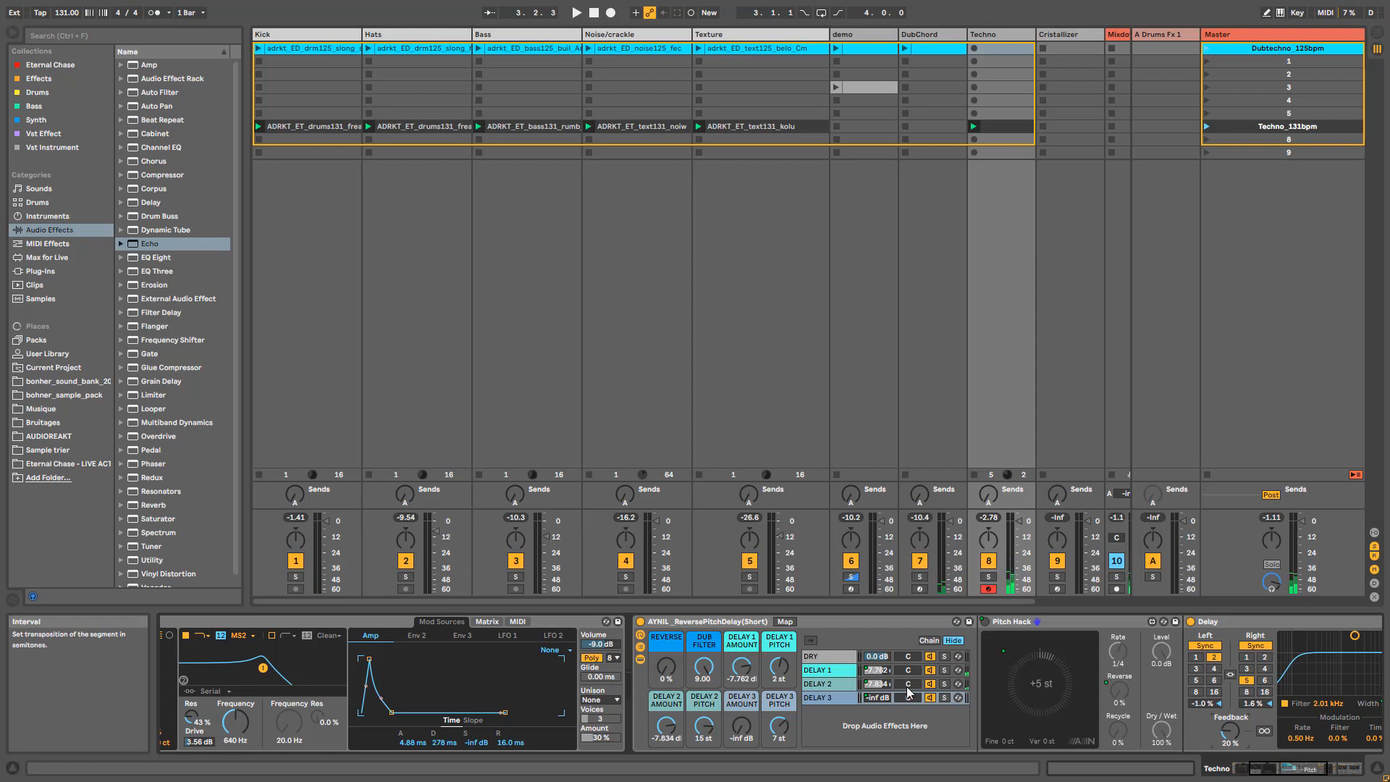
{"action": "left_click", "coordinate": [841, 686]}
{"action": "left_click", "coordinate": [1230, 742]}
{"action": "type", "text": "2"}
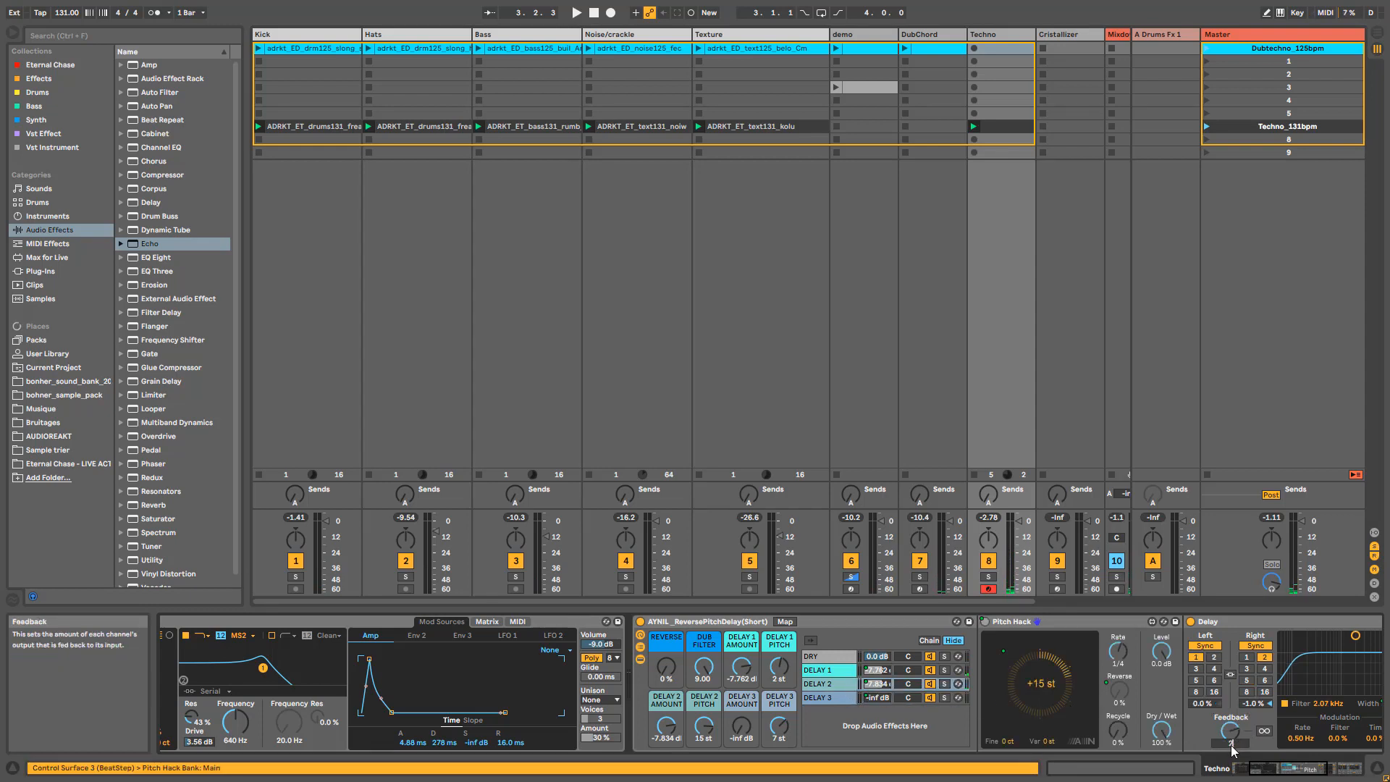
{"action": "type", "text": "0"}
{"action": "key", "text": "Return"}
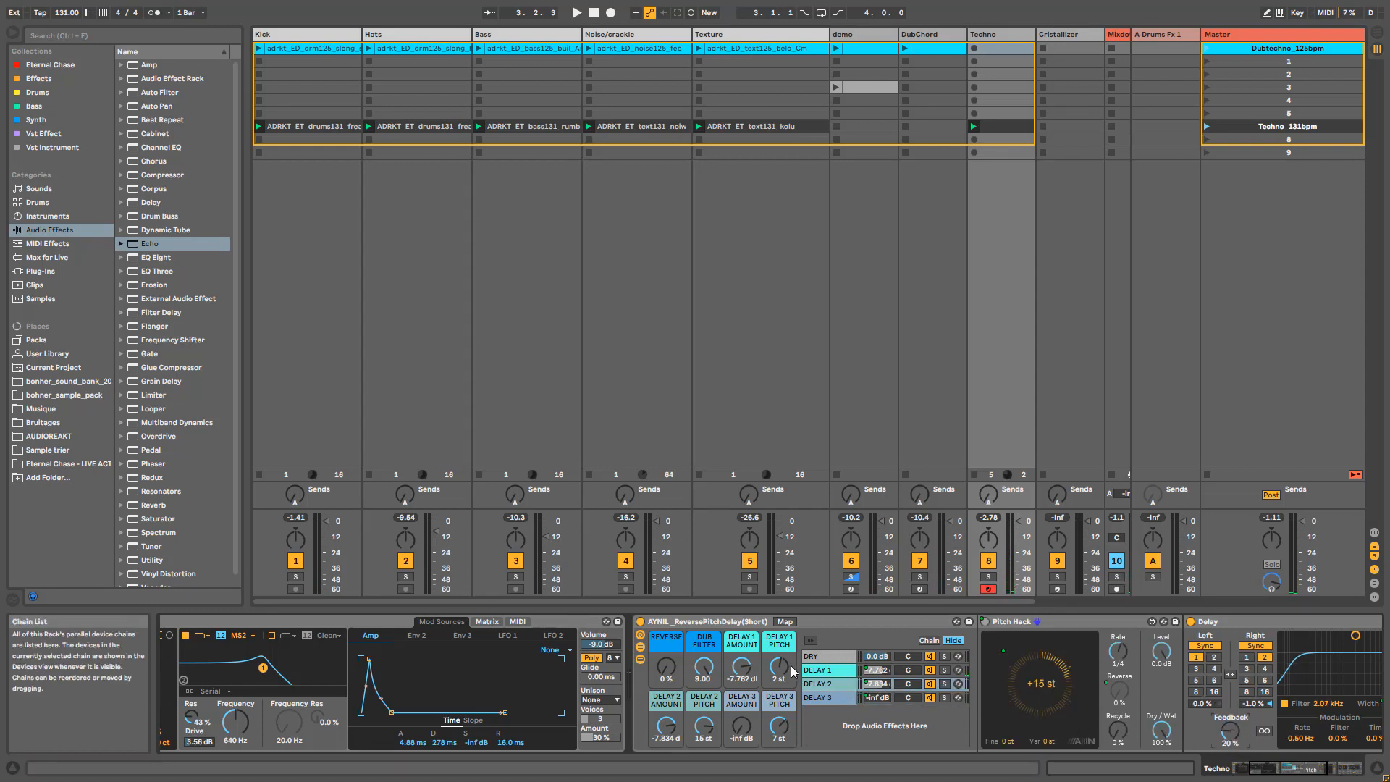
{"action": "left_click", "coordinate": [815, 670]}
{"action": "left_click", "coordinate": [1227, 756]}
{"action": "type", "text": "2"}
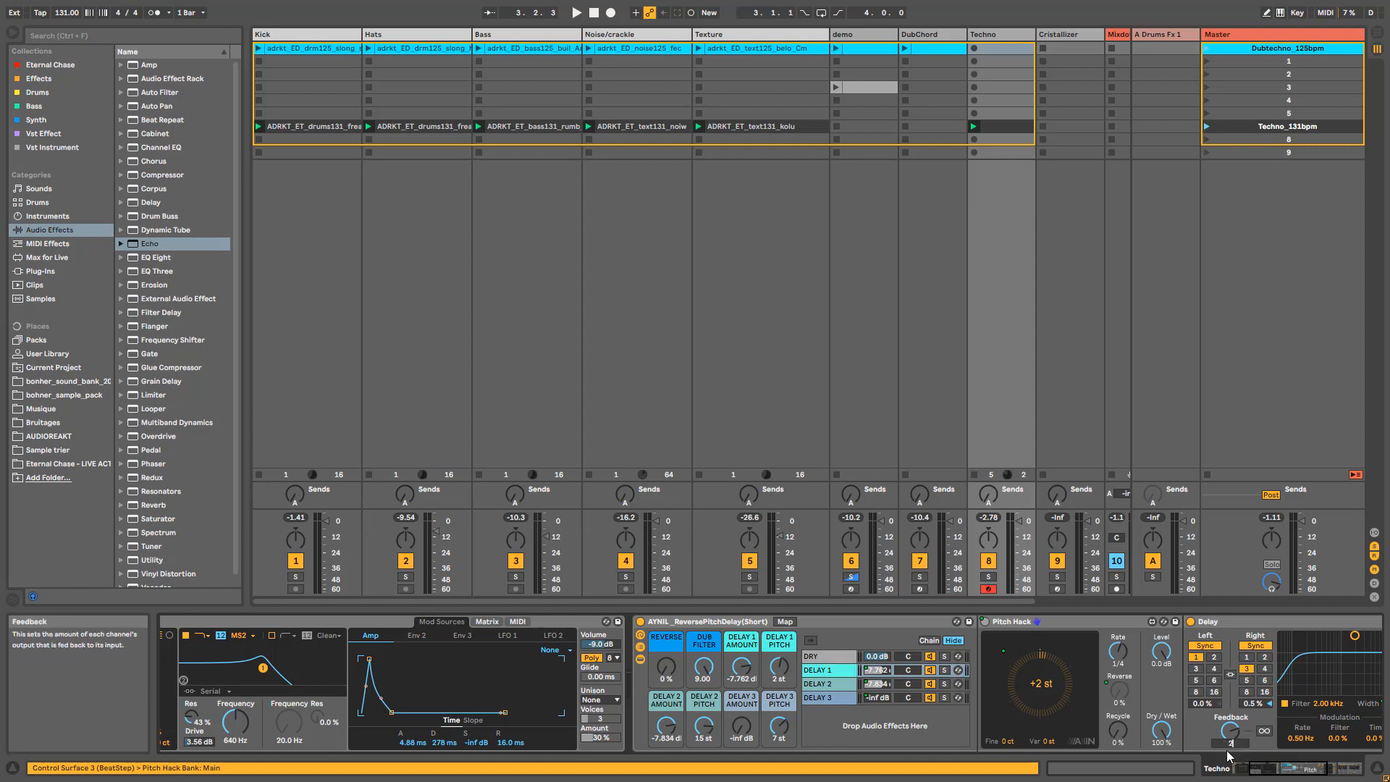
{"action": "type", "text": "0"}
{"action": "key", "text": "Return"}
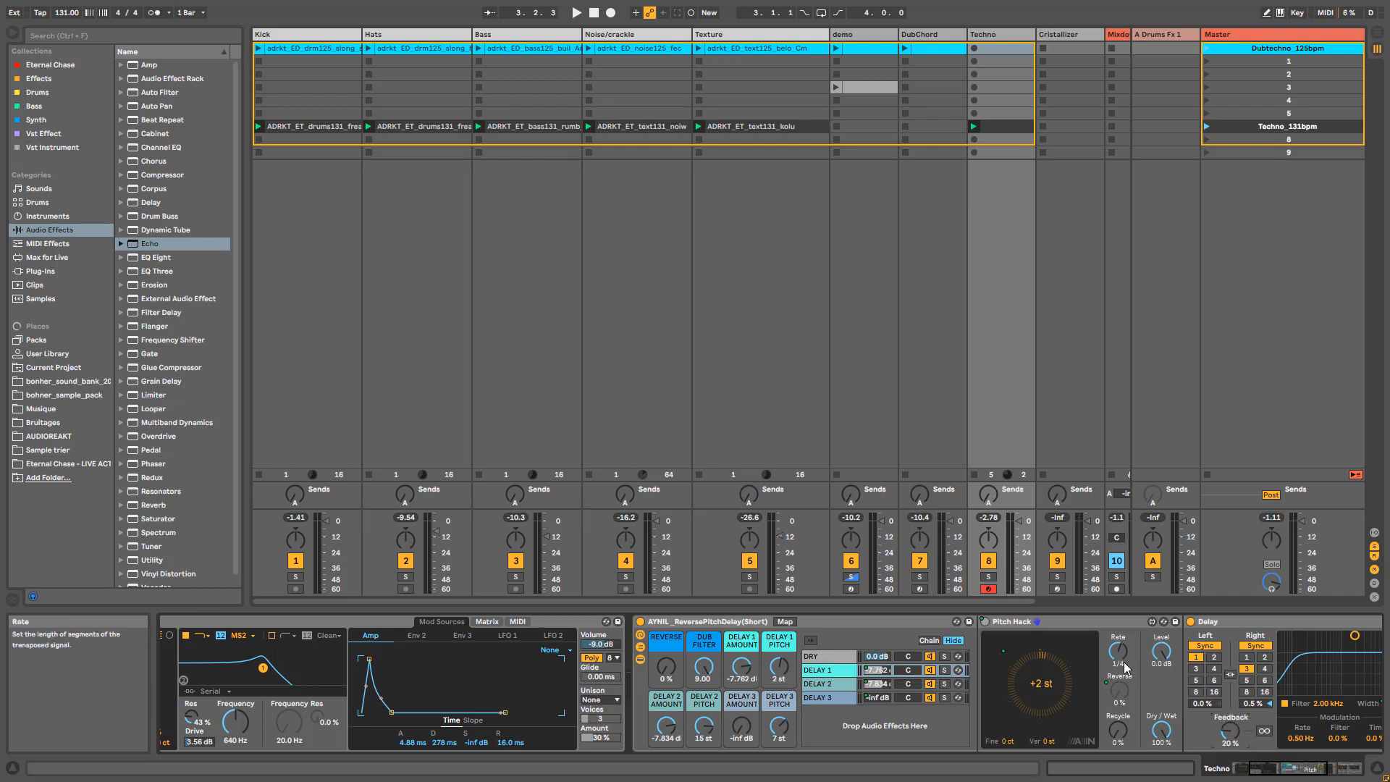
- Examine the devices of the Techno rack's Delay 2, Dry and Delay 1 chains in turn
{"action": "left_click", "coordinate": [827, 687]}
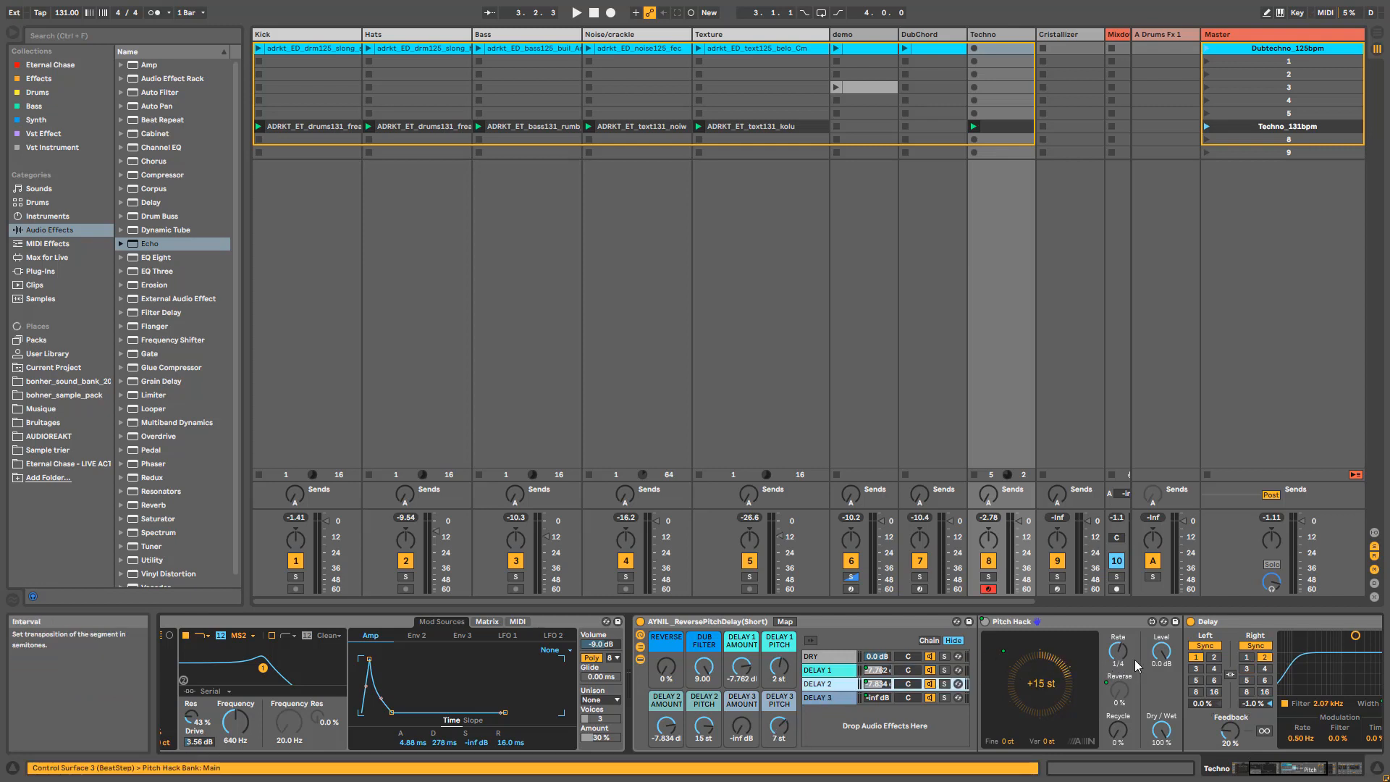
{"action": "left_click", "coordinate": [823, 660]}
{"action": "left_click", "coordinate": [824, 672]}
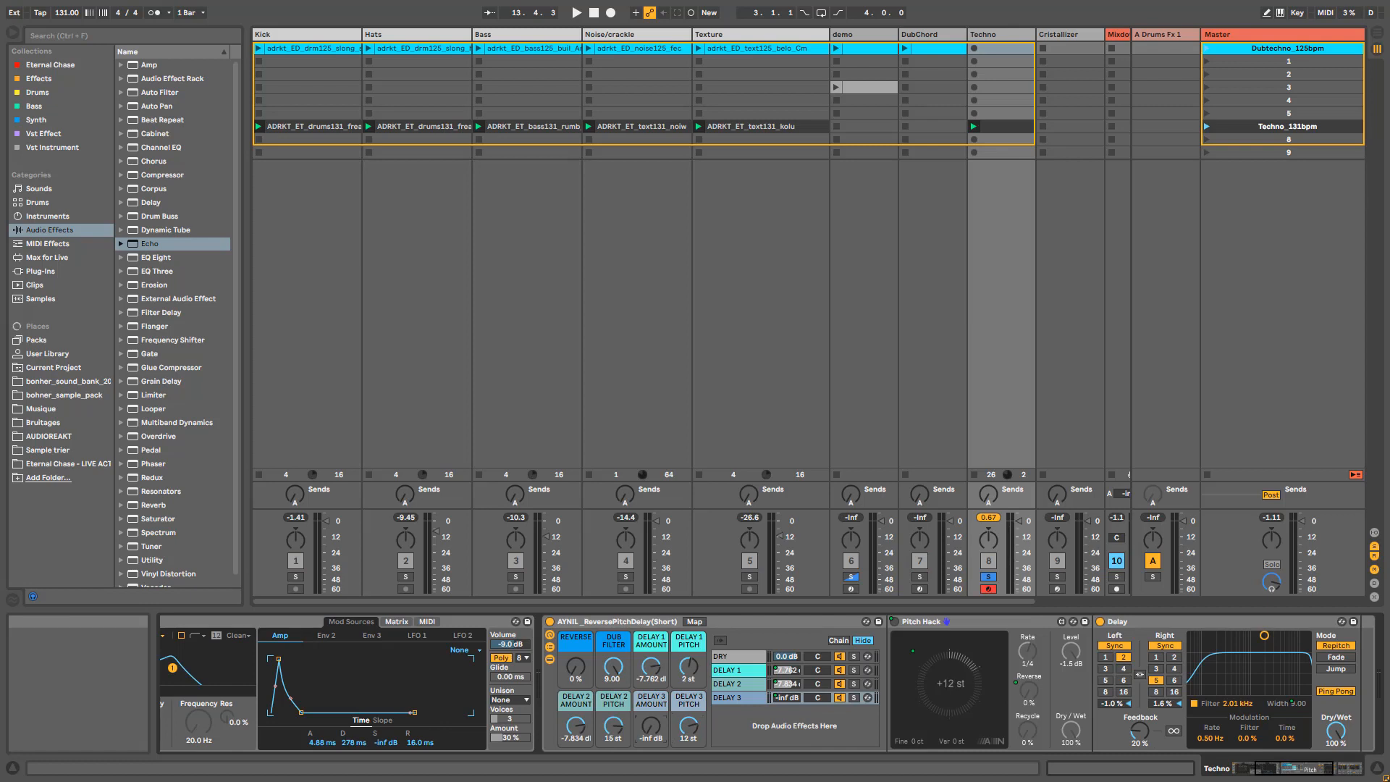
- Set the Delay 3 Pitch to 24 st while playing the Techno track soloed, and unsolo it to hear the full mix
{"action": "key", "text": "space"}
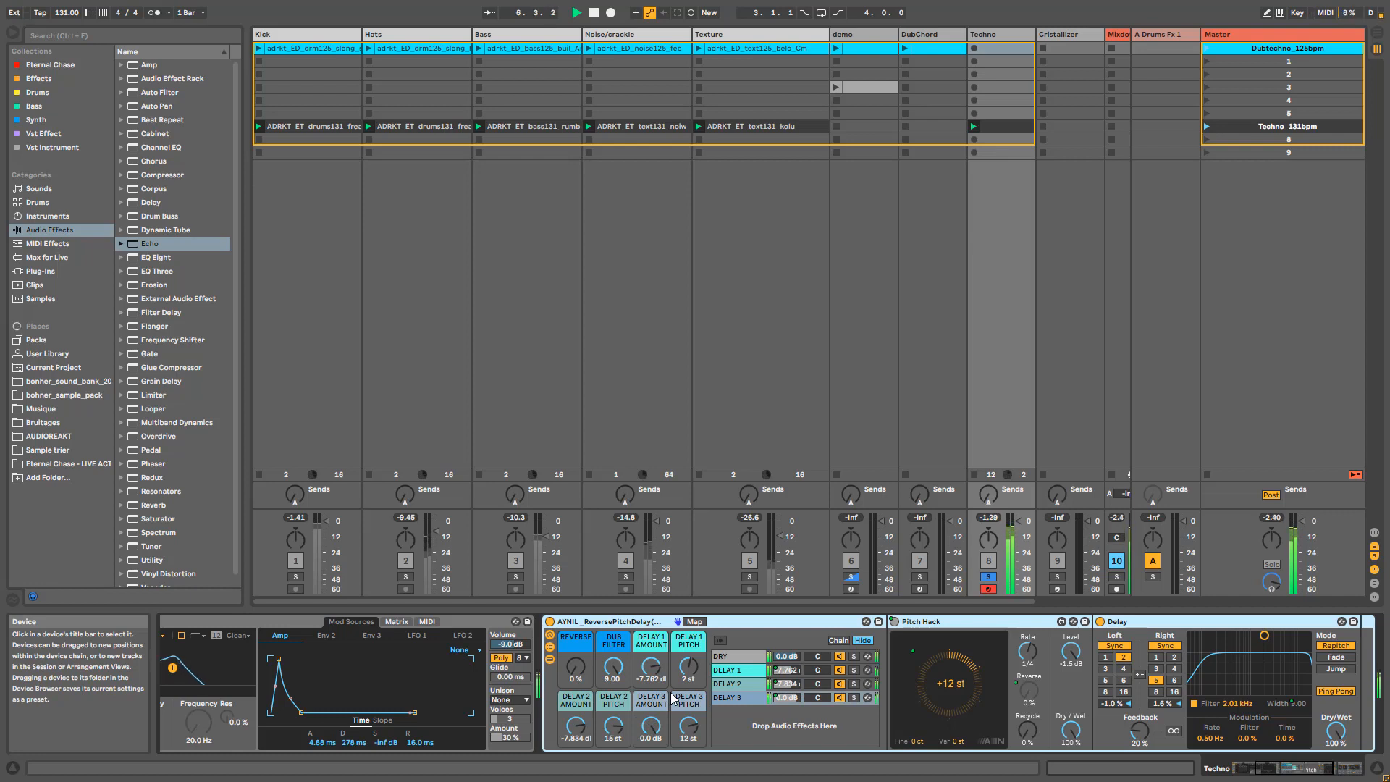
{"action": "left_click", "coordinate": [690, 740]}
{"action": "type", "text": "24"}
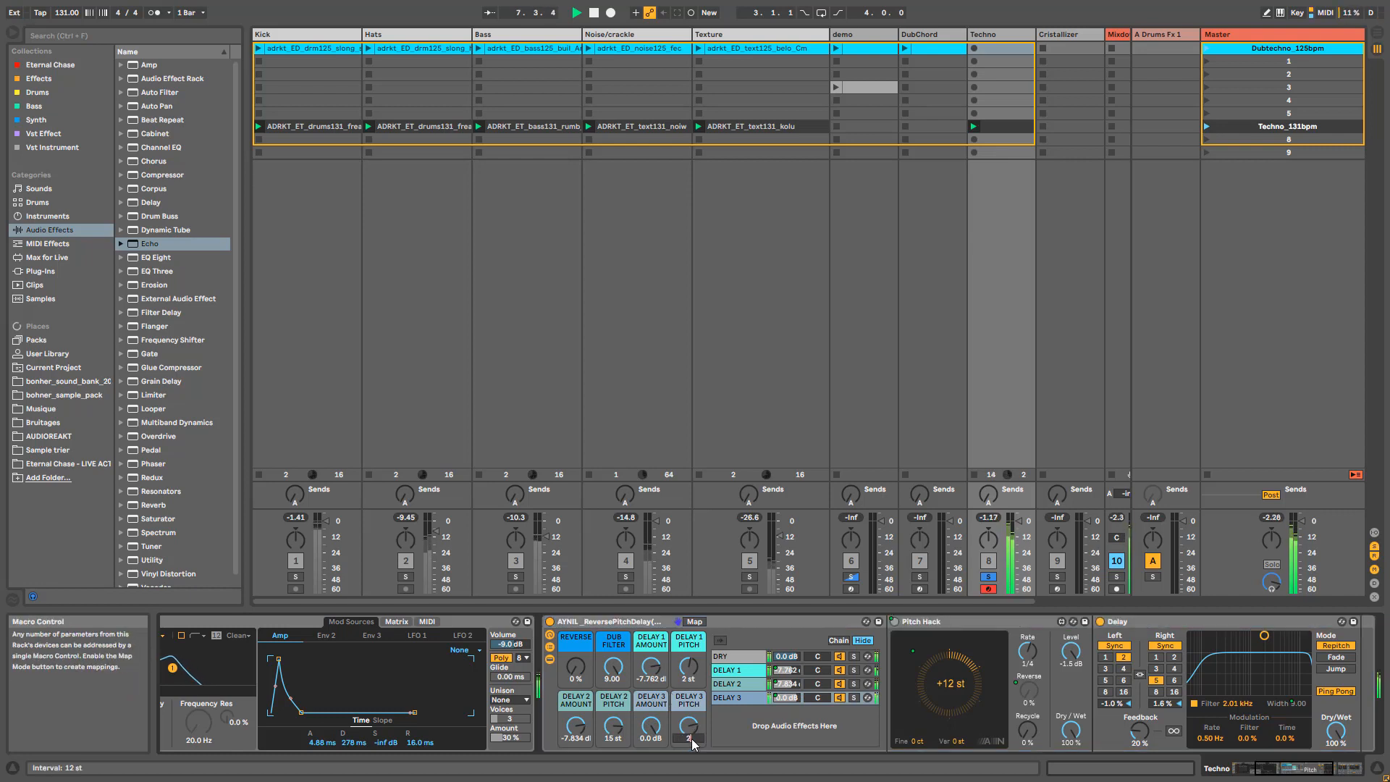
{"action": "key", "text": "Return"}
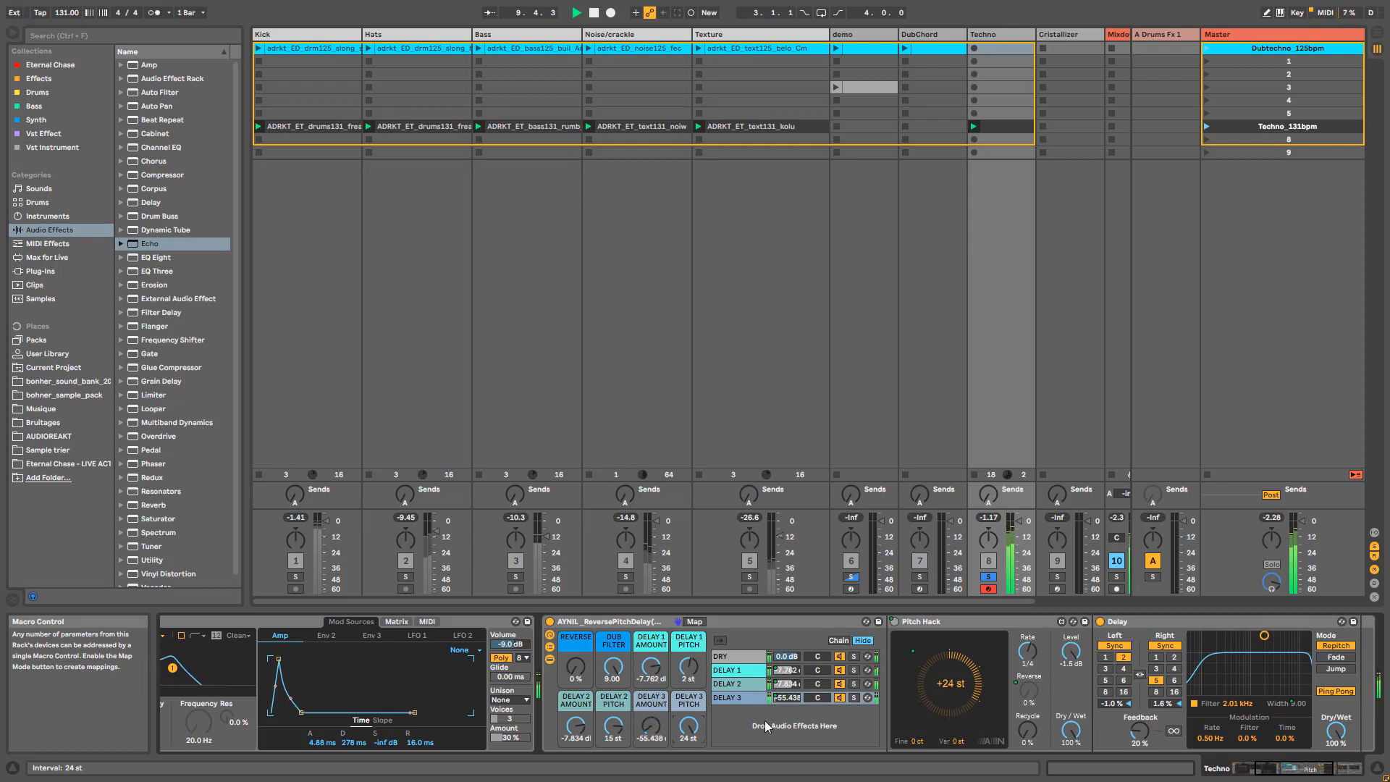
{"action": "left_click", "coordinate": [989, 576]}
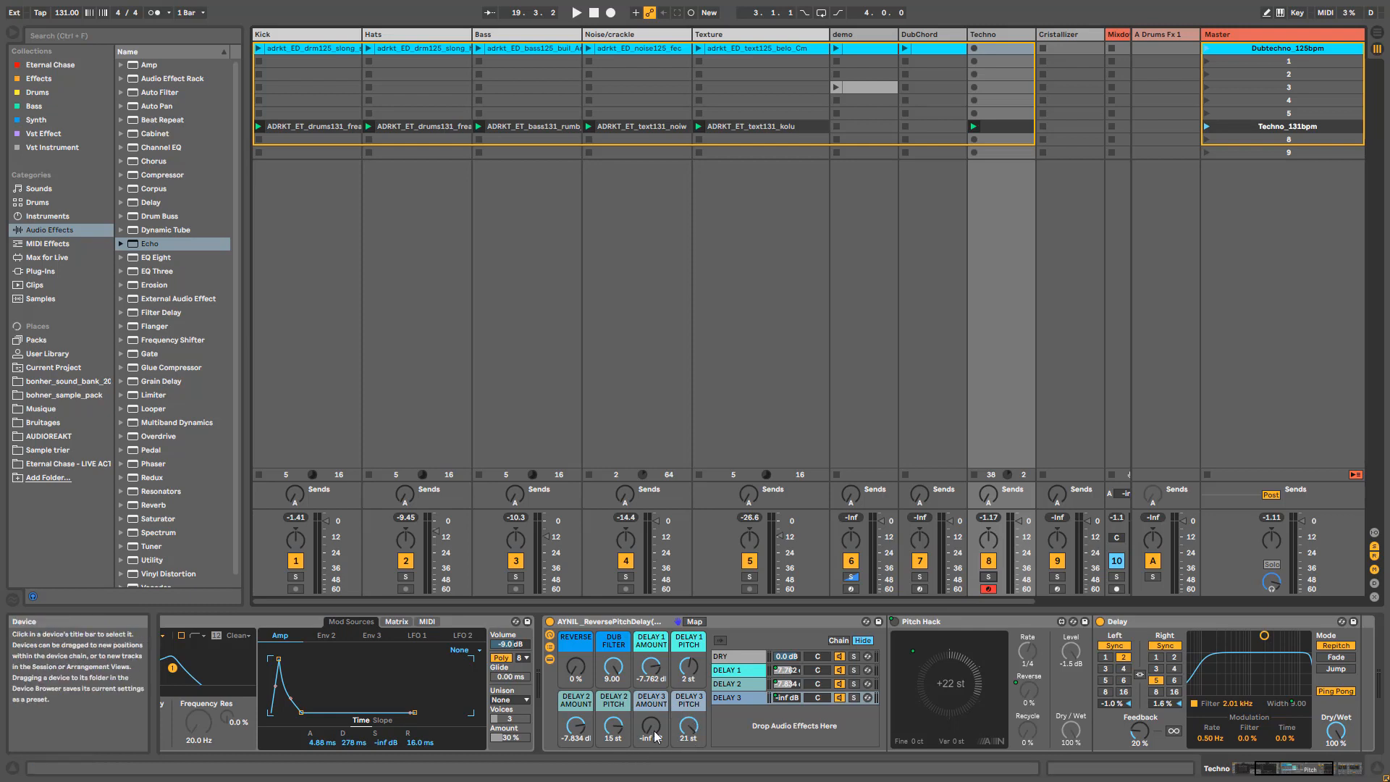
- Set the Techno rack's Delay 1 Pitch and Delay 2 Pitch to 1 st and its Delay 3 Pitch to 3 st
{"action": "scroll", "coordinate": [693, 688], "scroll_direction": "down", "scroll_amount": 1}
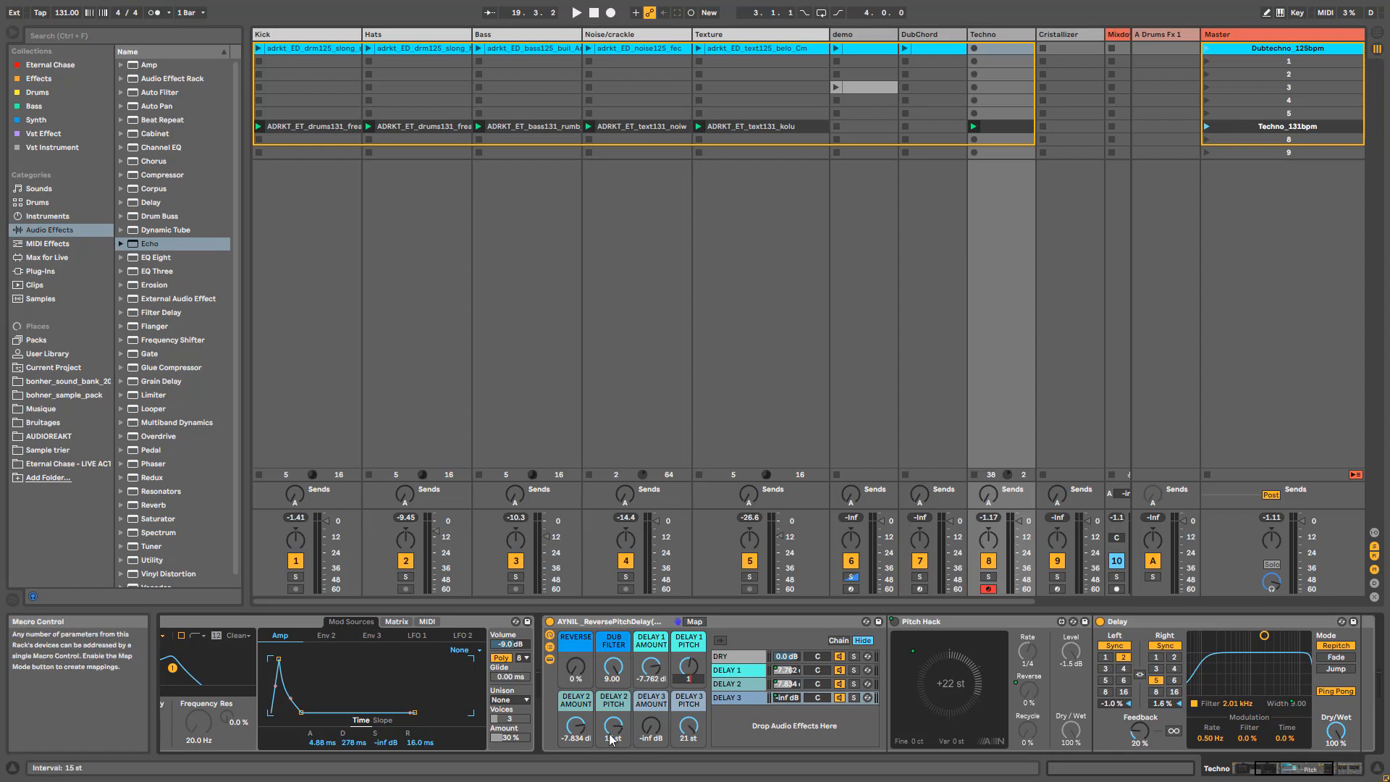
{"action": "scroll", "coordinate": [614, 742], "scroll_direction": "down", "scroll_amount": 2}
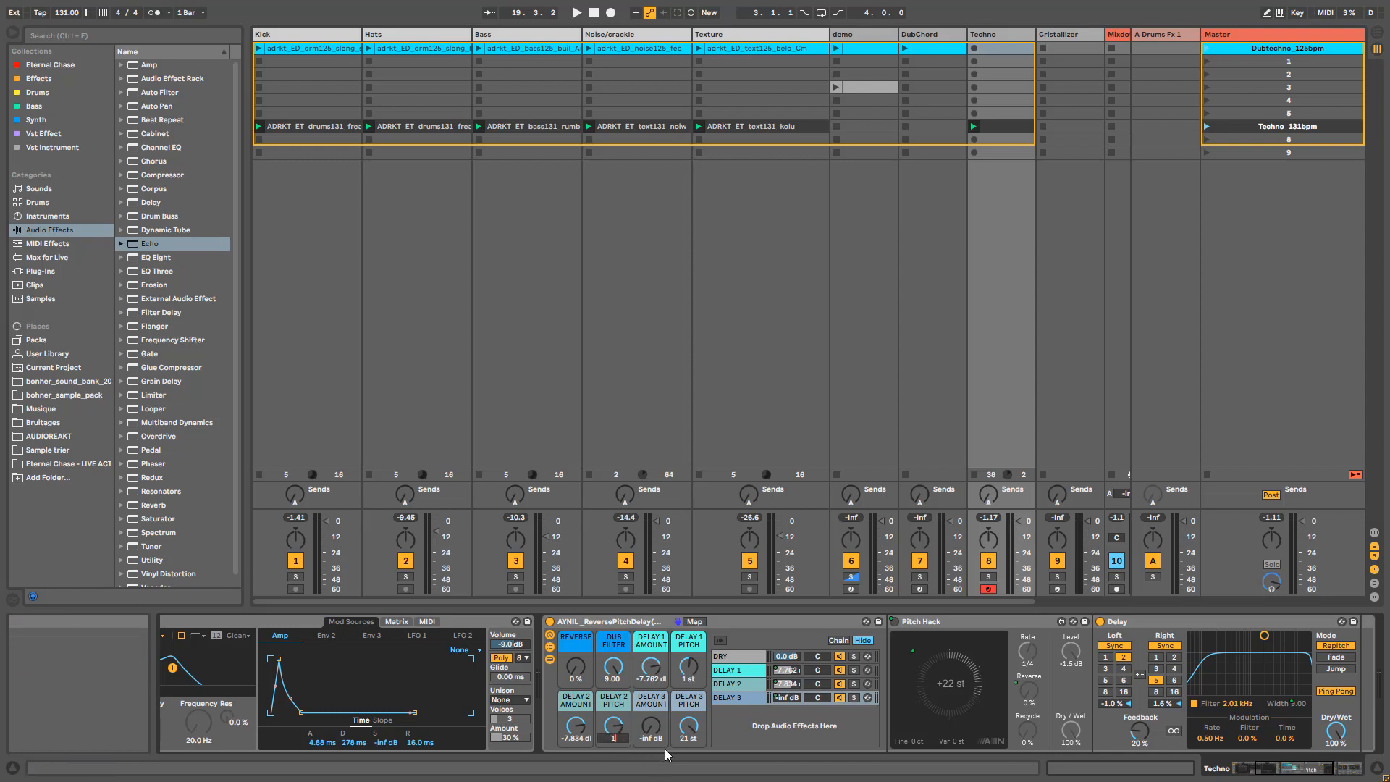
{"action": "key", "text": "Return"}
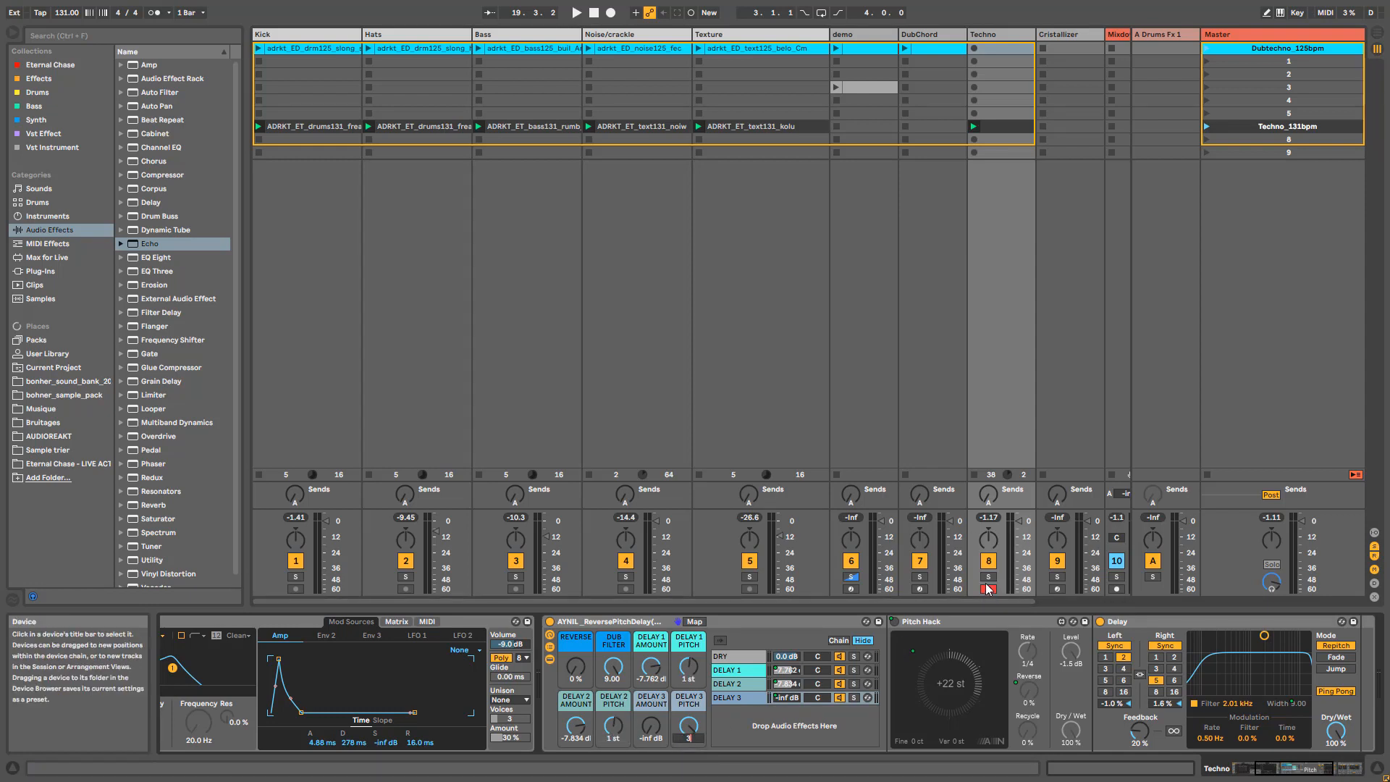
- Set the Delay 3 Amount to about -2.14 dB while playing the Techno track soloed, and unsolo the track
{"action": "left_click", "coordinate": [989, 577]}
{"action": "key", "text": "space"}
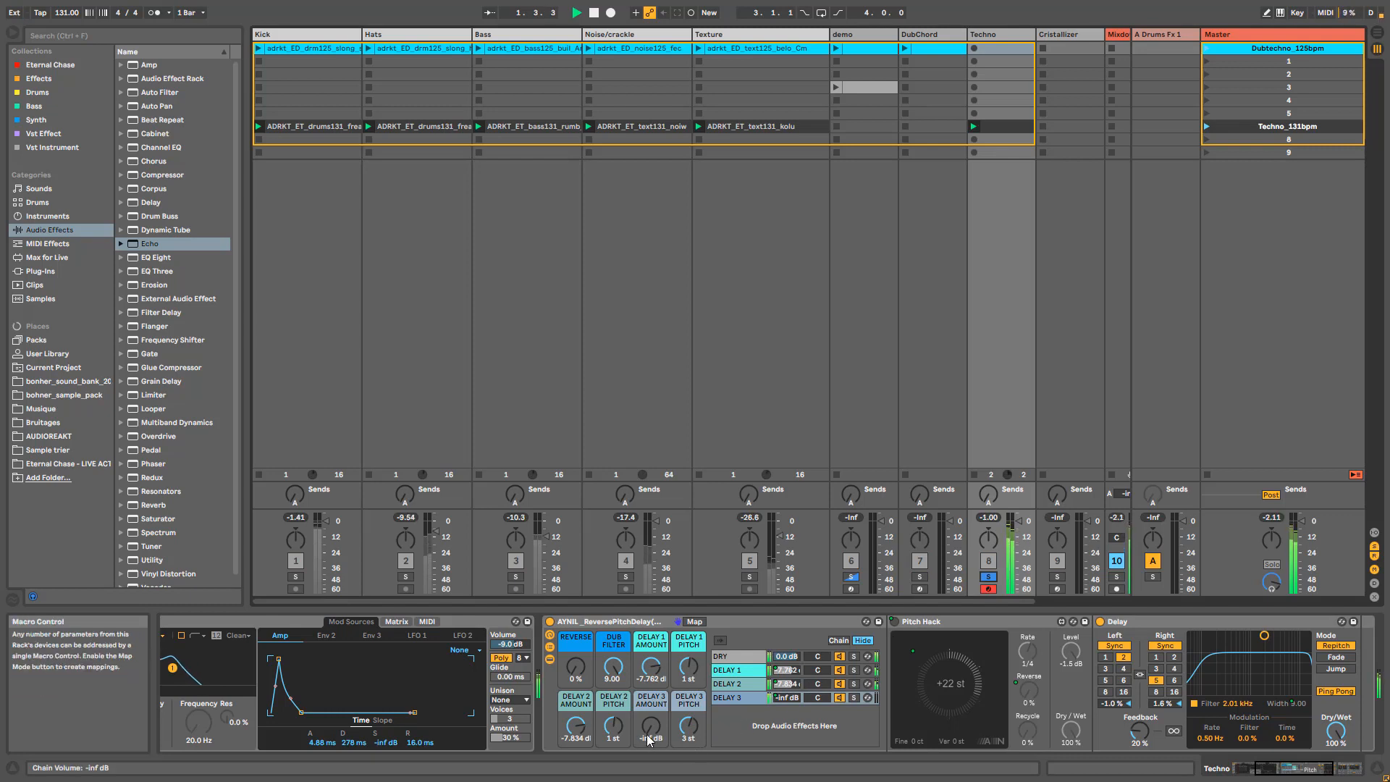
{"action": "left_click_drag", "start_coordinate": [646, 734], "coordinate": [646, 630]}
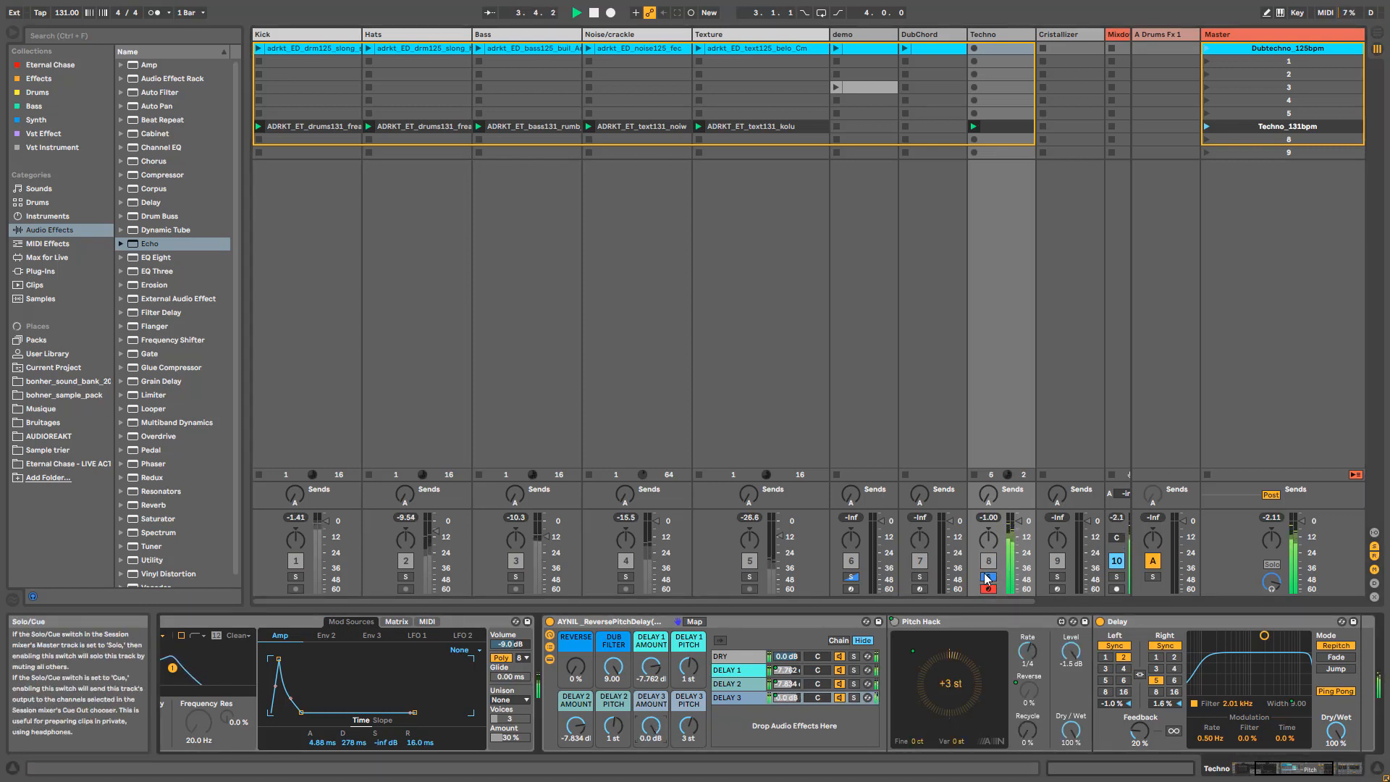
{"action": "left_click_drag", "start_coordinate": [650, 728], "coordinate": [650, 740]}
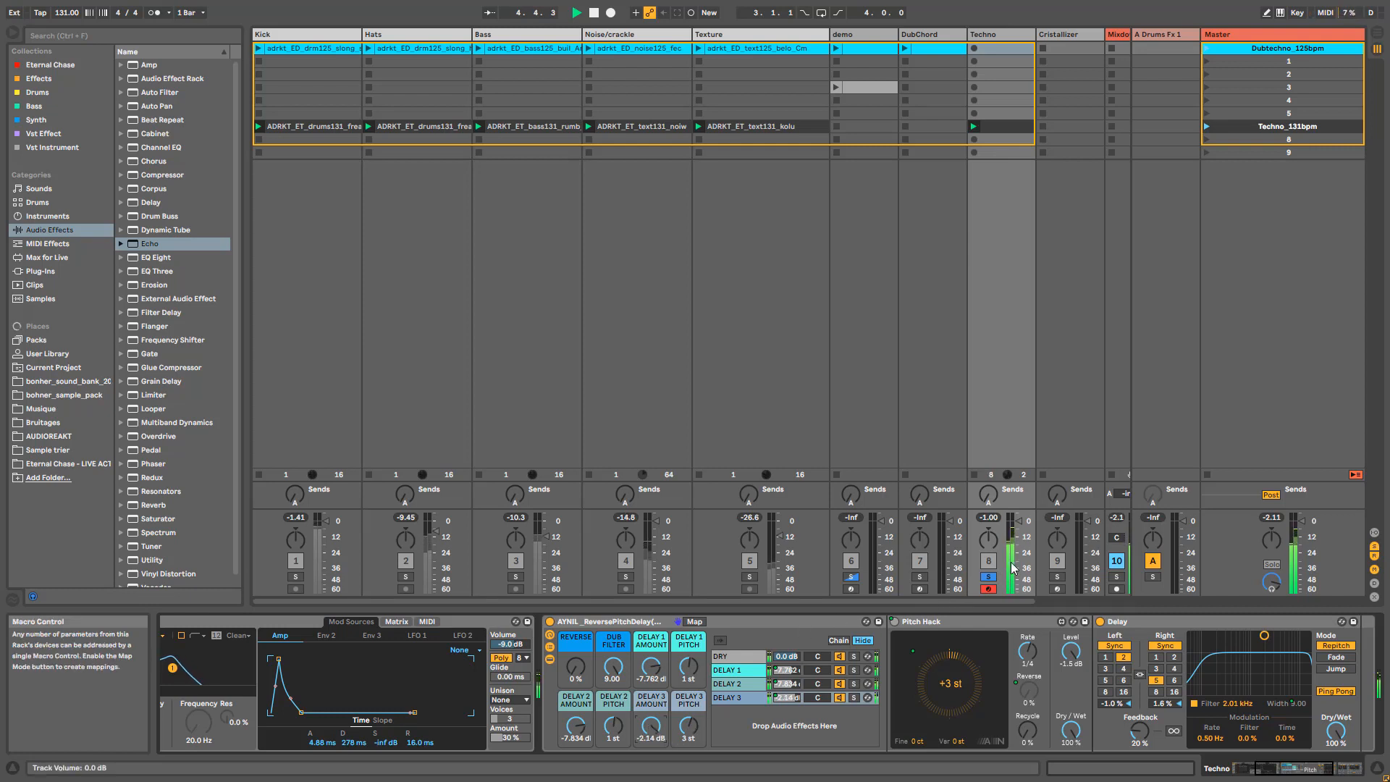
{"action": "left_click", "coordinate": [988, 577]}
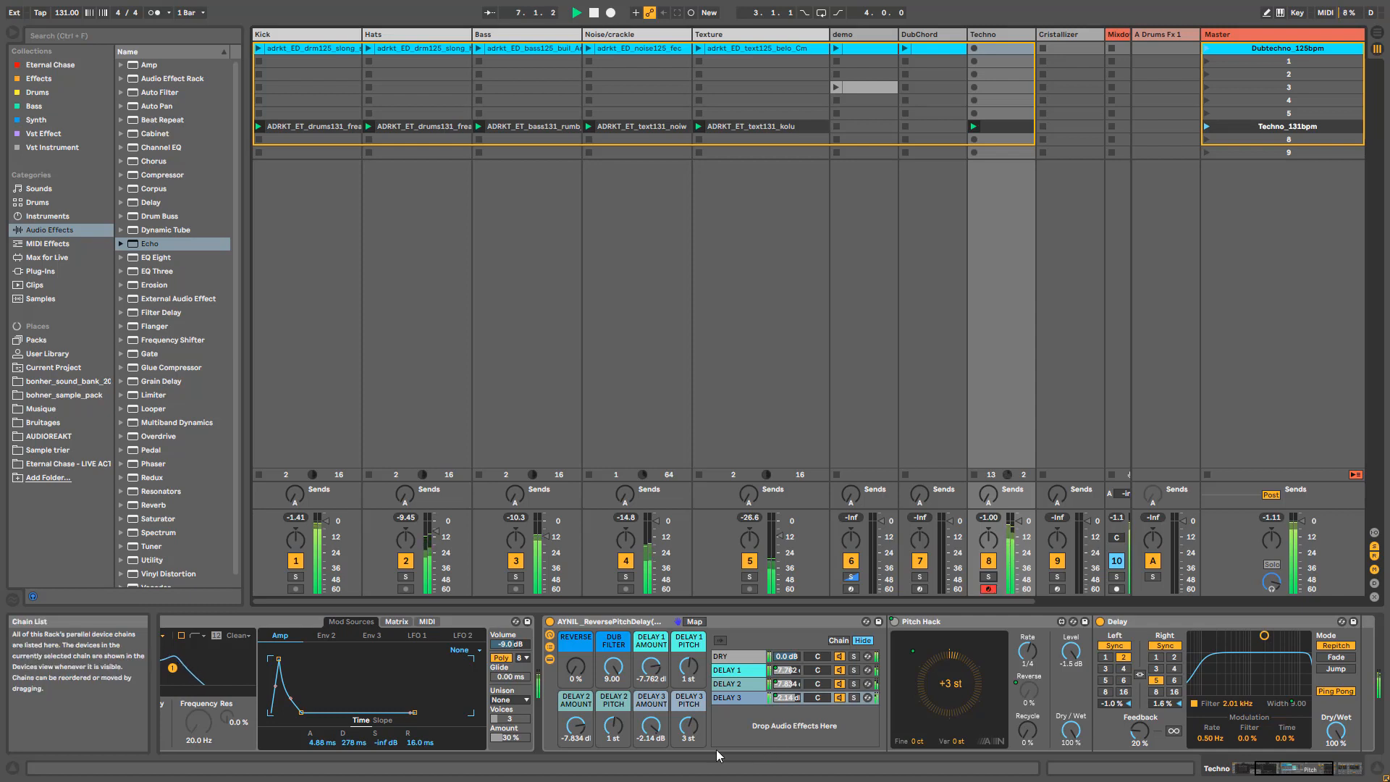
- Adjust the Techno rack's Delay 2 Pitch to 7 st and Delay 3 Pitch to 5 st, and stop playback
{"action": "left_click_drag", "start_coordinate": [616, 725], "coordinate": [615, 732]}
{"action": "scroll", "coordinate": [631, 721], "scroll_direction": "up", "scroll_amount": 2}
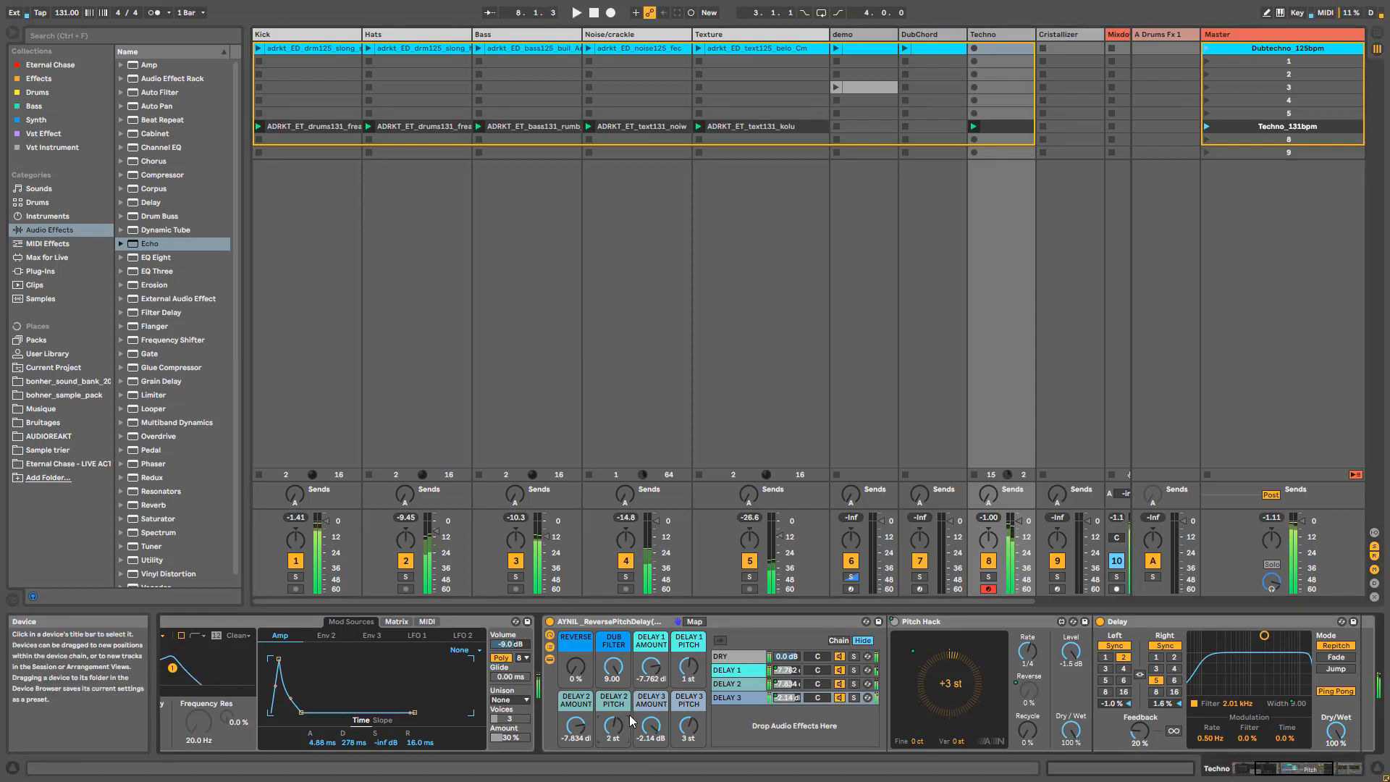
{"action": "key", "text": "space"}
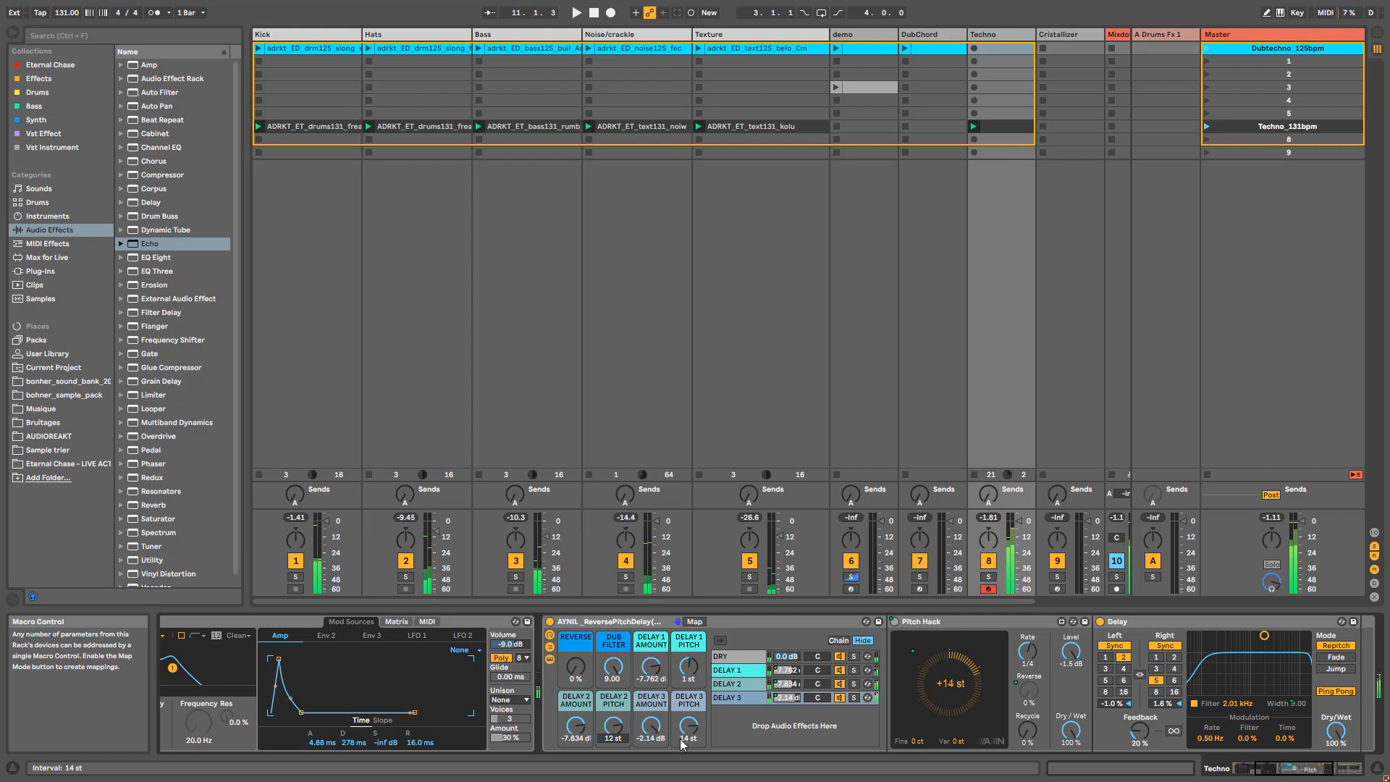
{"action": "left_click_drag", "start_coordinate": [613, 728], "coordinate": [613, 733]}
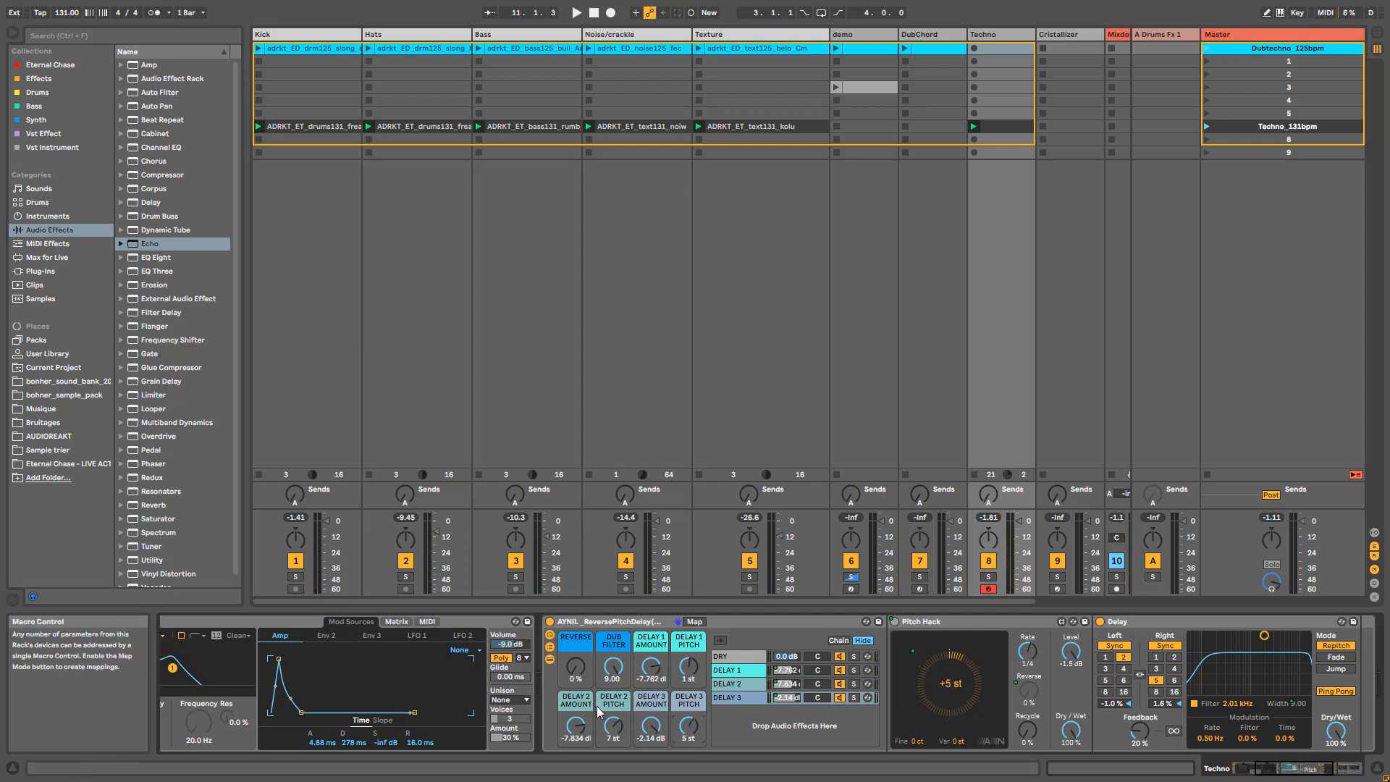
- Hide the Techno rack's device and chain views, and select the demo track
{"action": "left_click", "coordinate": [549, 659]}
{"action": "left_click", "coordinate": [550, 647]}
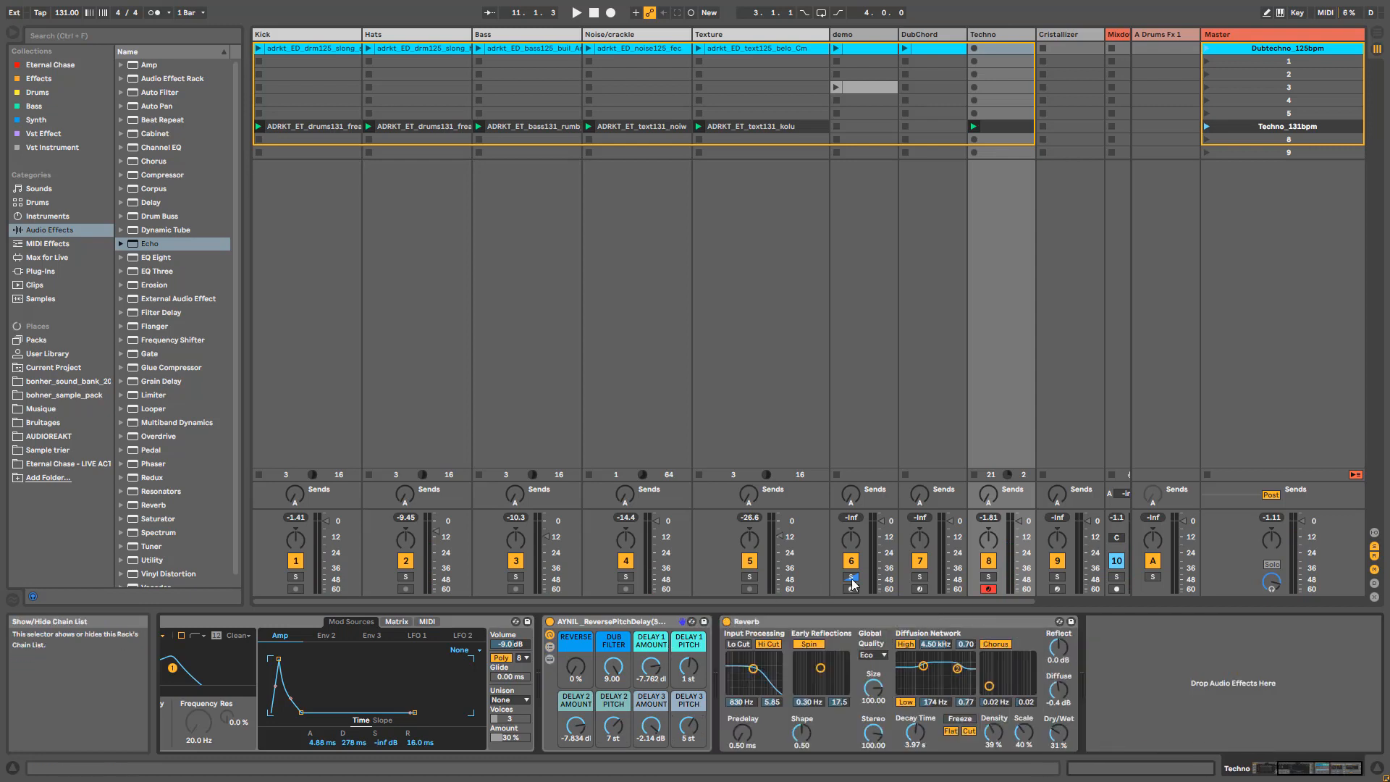
{"action": "left_click", "coordinate": [1297, 128]}
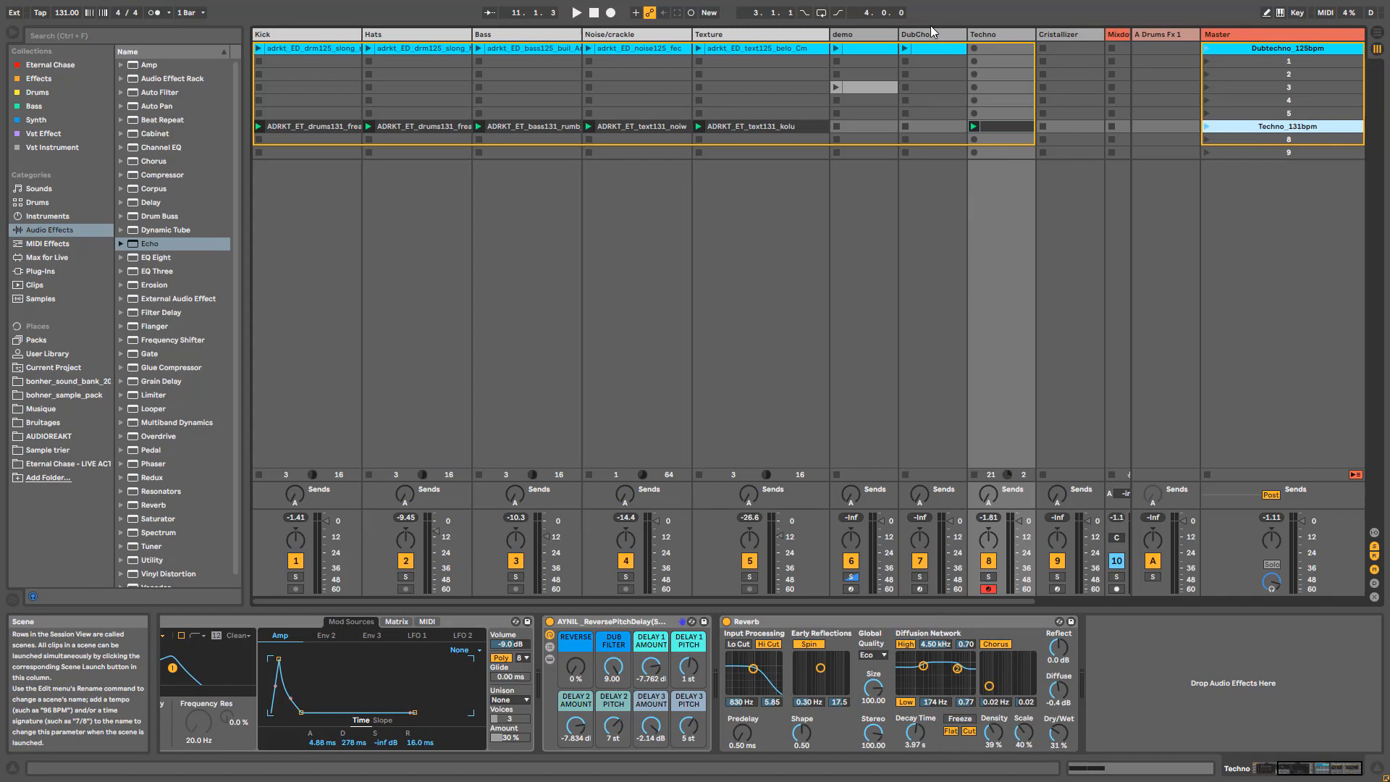
{"action": "left_click", "coordinate": [881, 34]}
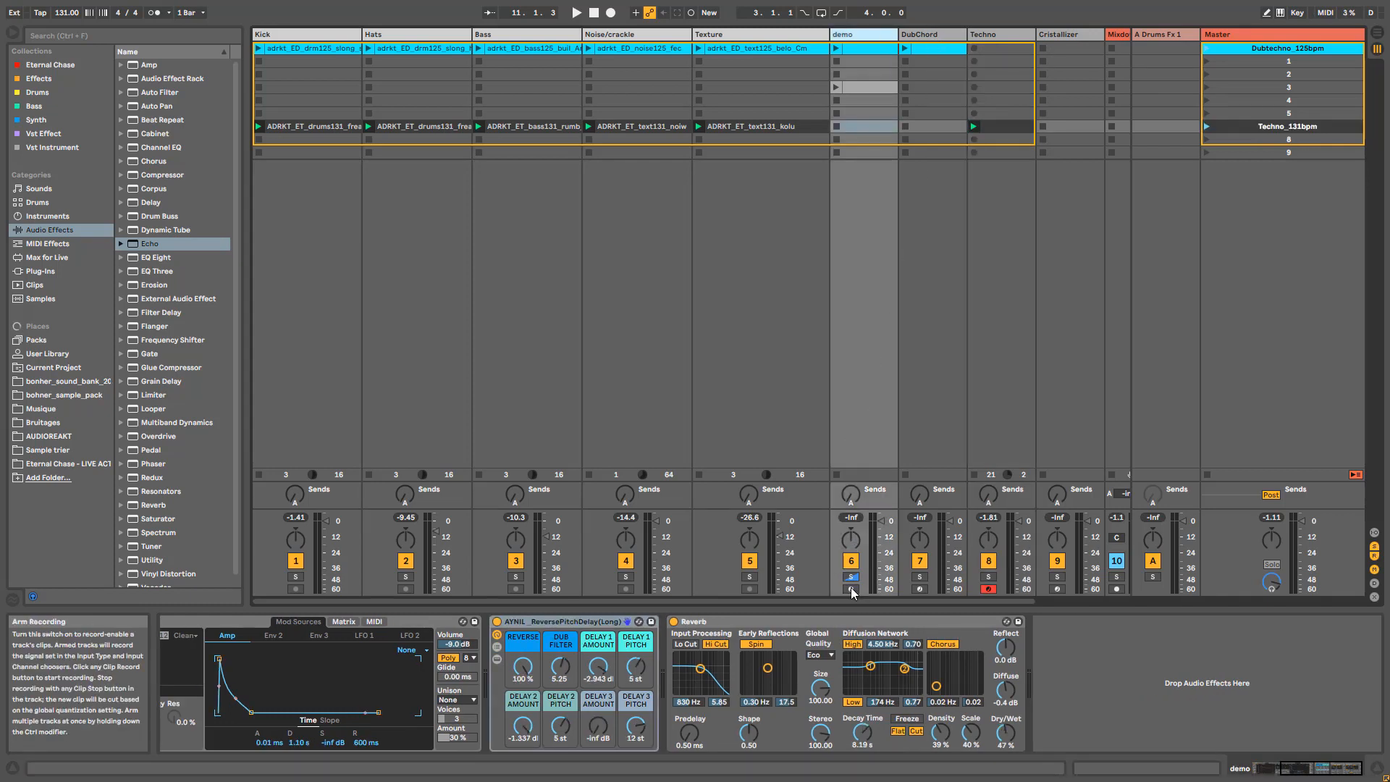
- Raise the Techno rack's Reverse to 100 % while playing the track soloed, and unsolo it to hear the full mix
{"action": "left_click", "coordinate": [989, 577]}
{"action": "key", "text": "space"}
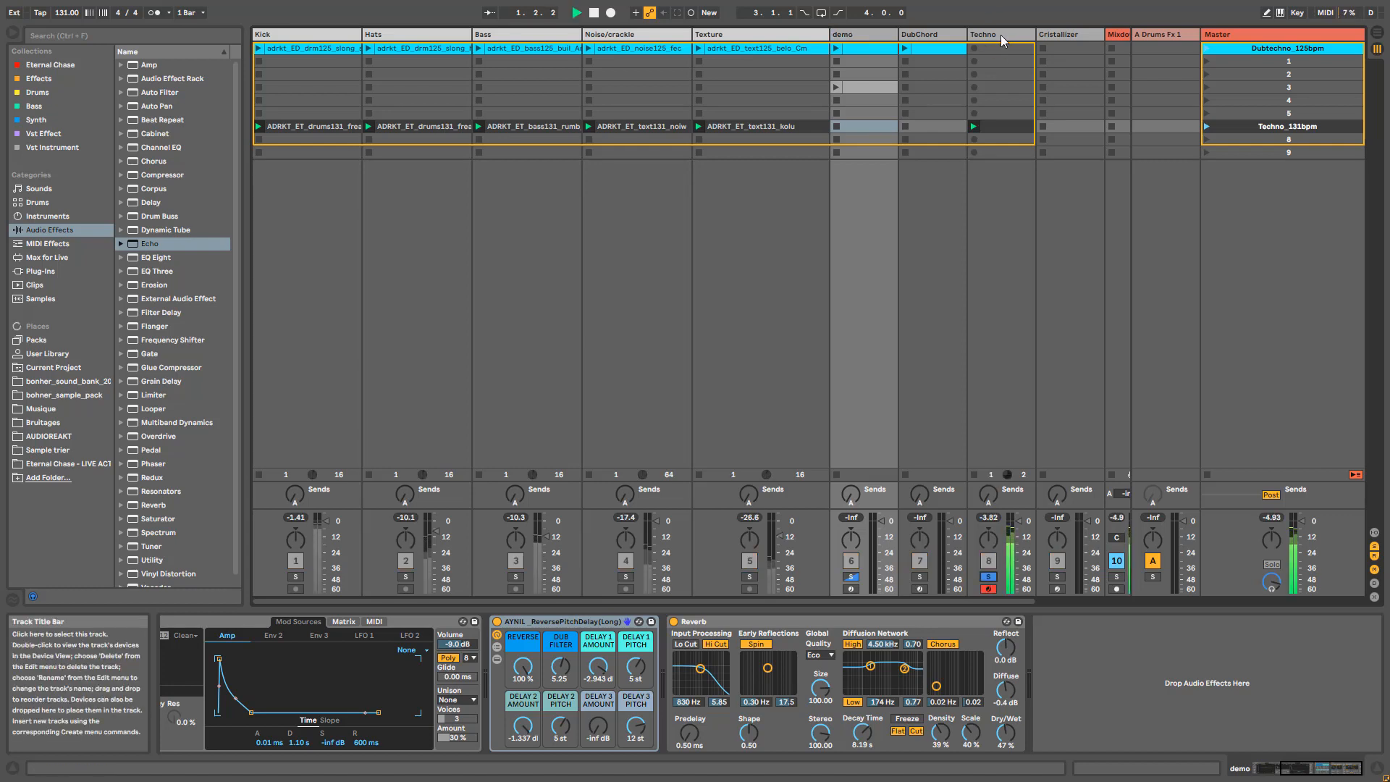
{"action": "left_click", "coordinate": [999, 33]}
{"action": "left_click_drag", "start_coordinate": [581, 674], "coordinate": [582, 572]}
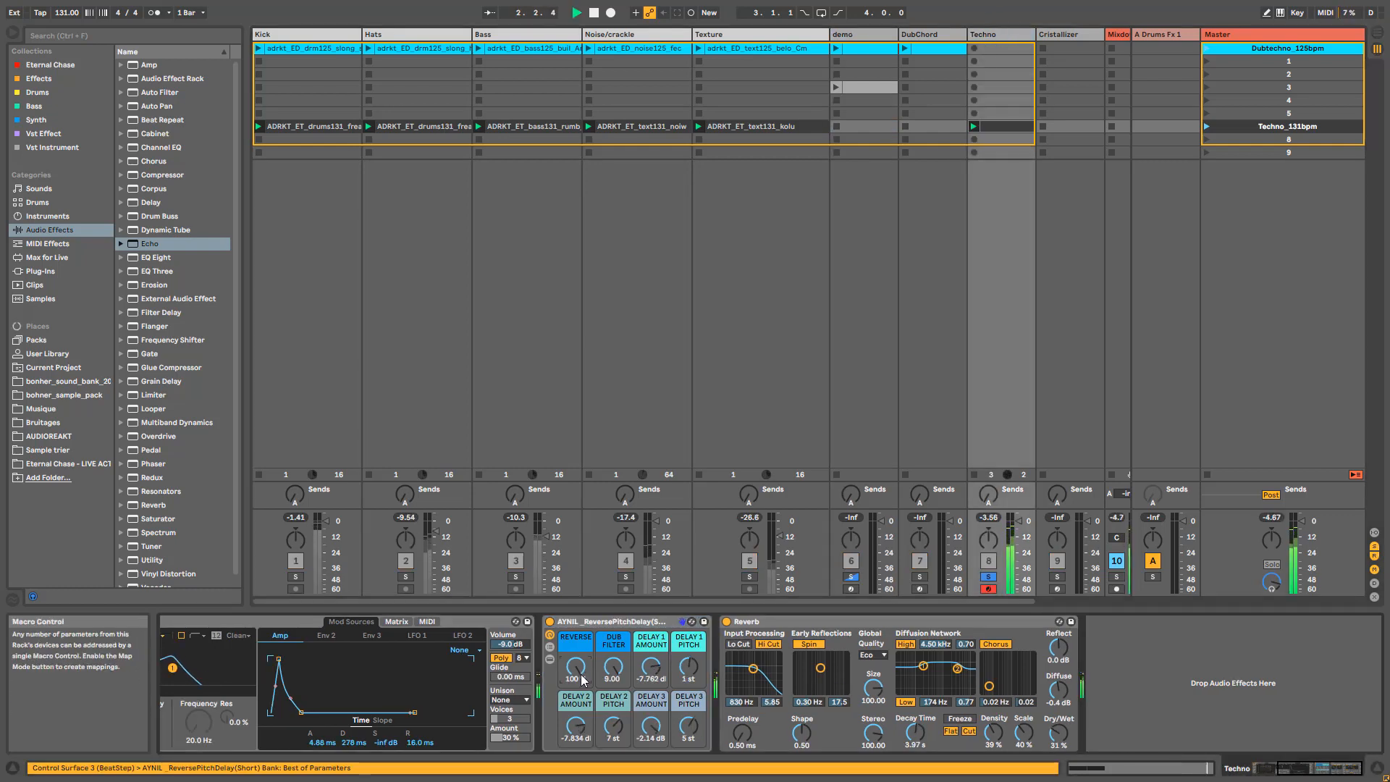
{"action": "left_click", "coordinate": [989, 577]}
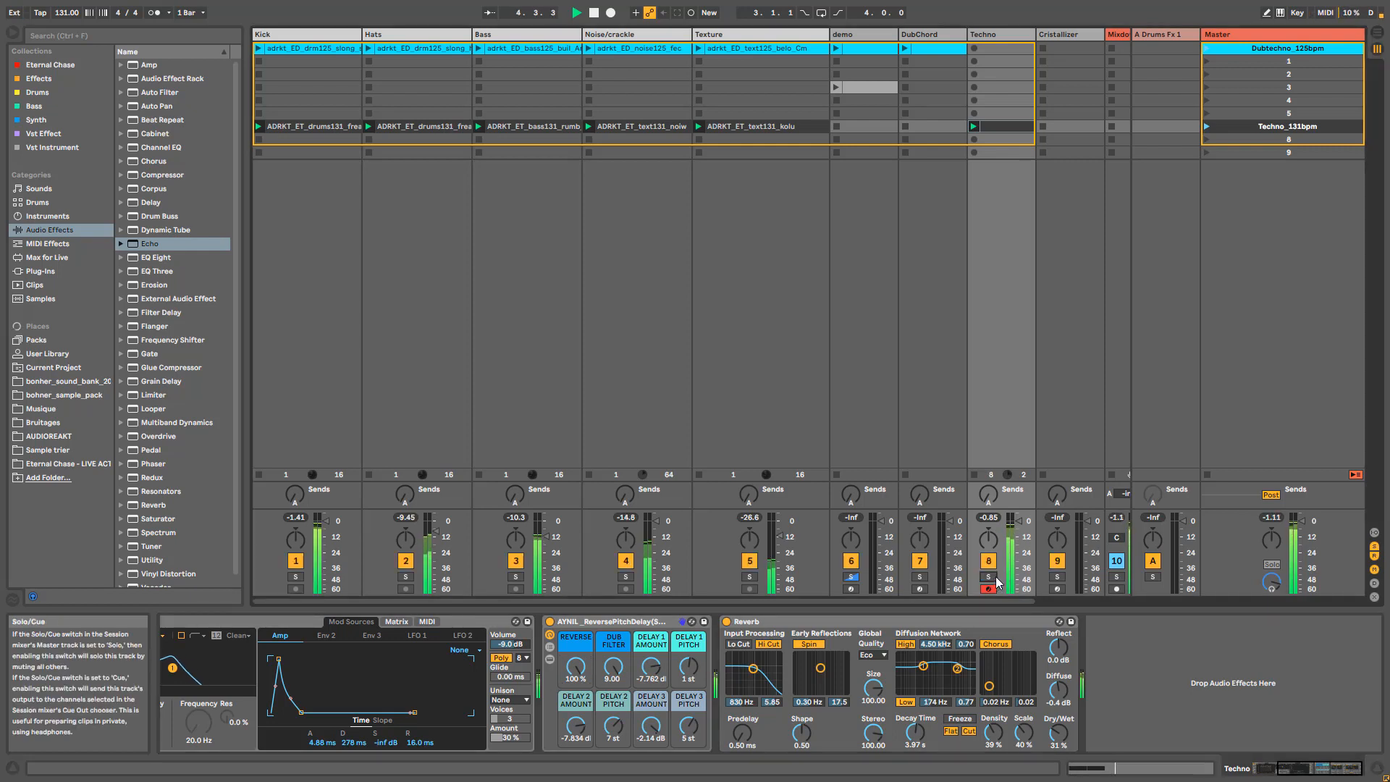
- Reset Reverse to 0 % on the soloed Techno track, unsolo it, and select the demo track
{"action": "left_click", "coordinate": [993, 578]}
{"action": "double_click", "coordinate": [579, 670]}
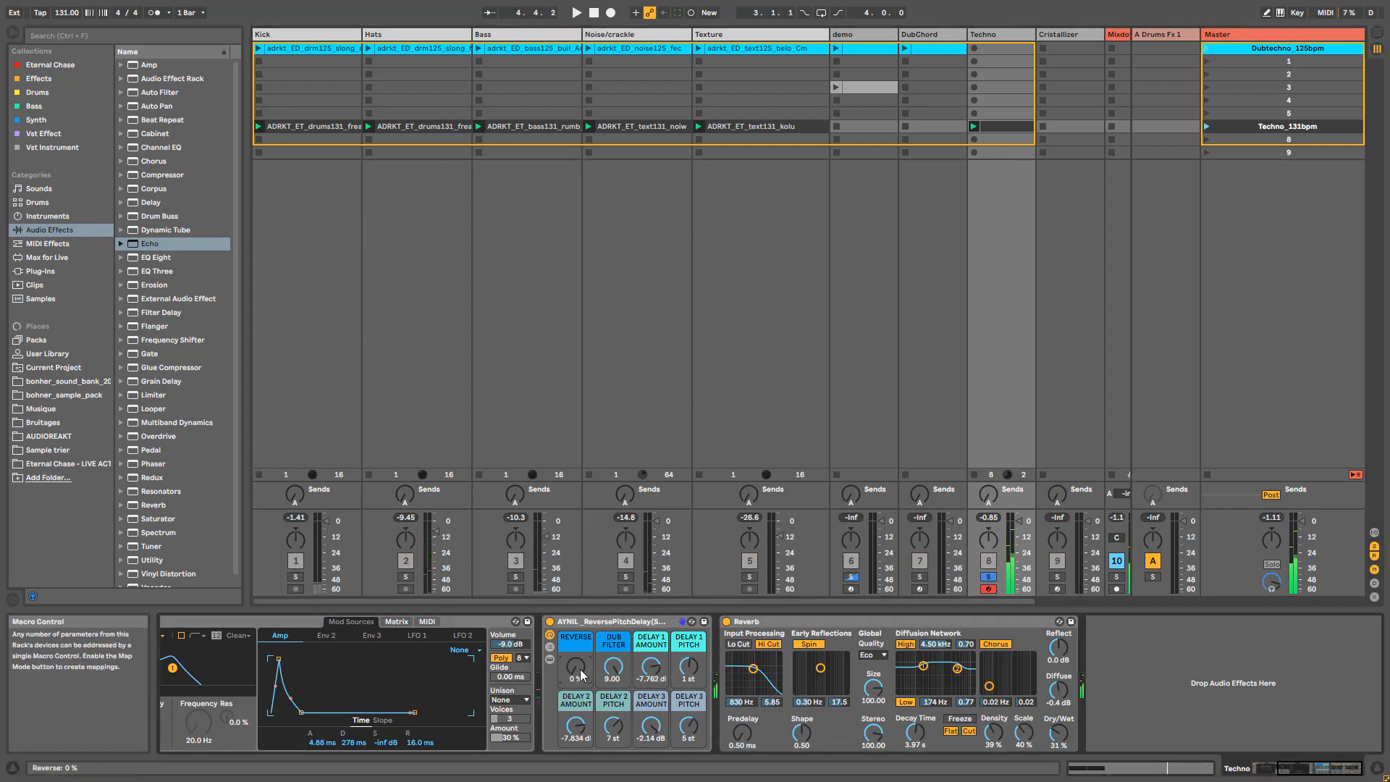
{"action": "left_click", "coordinate": [990, 578]}
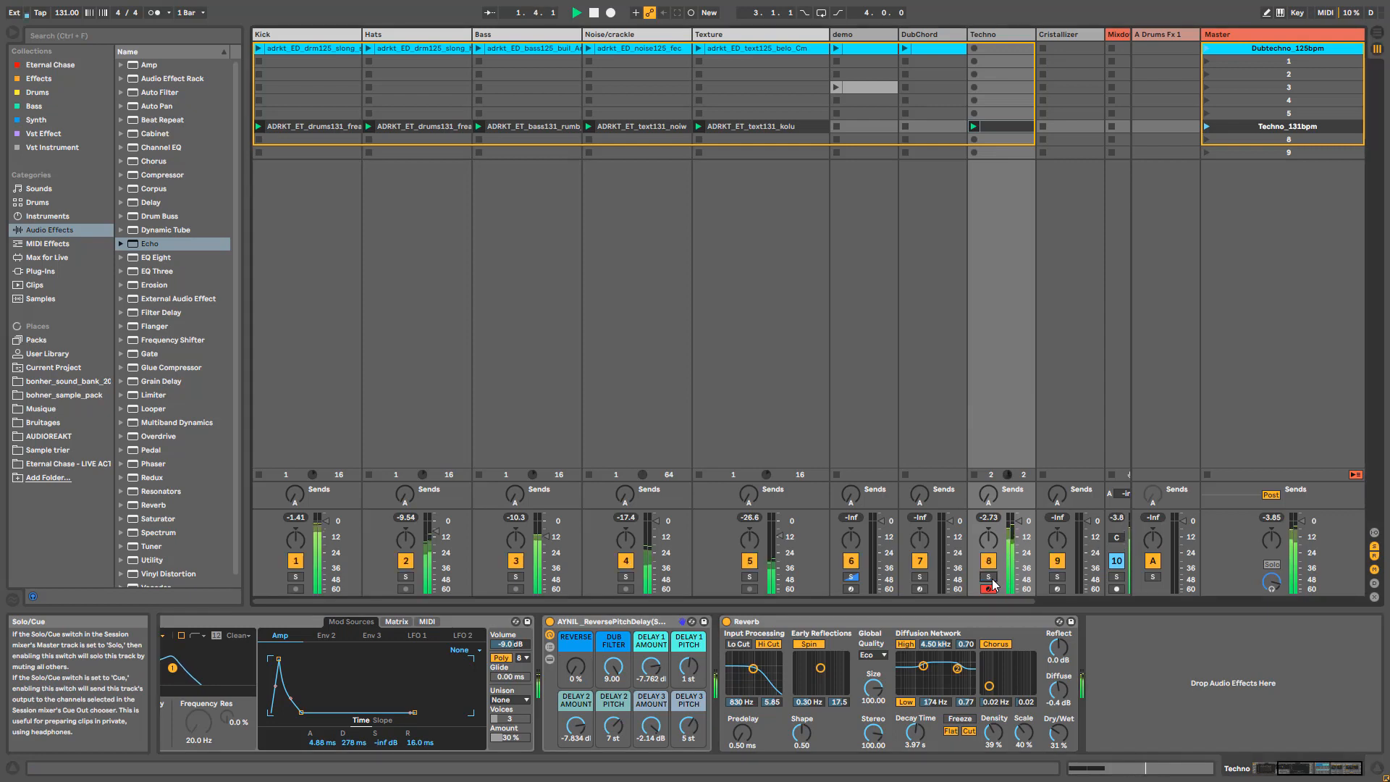
{"action": "left_click", "coordinate": [890, 33]}
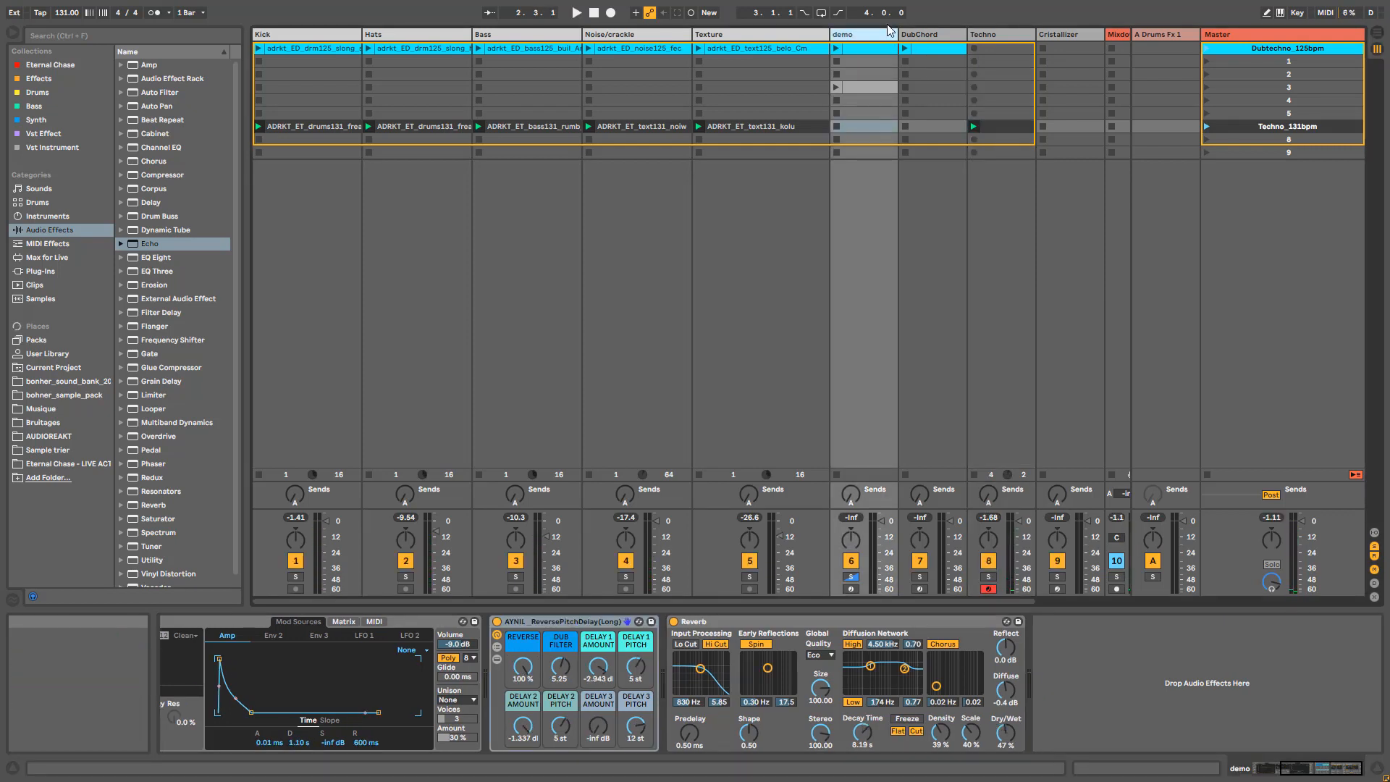